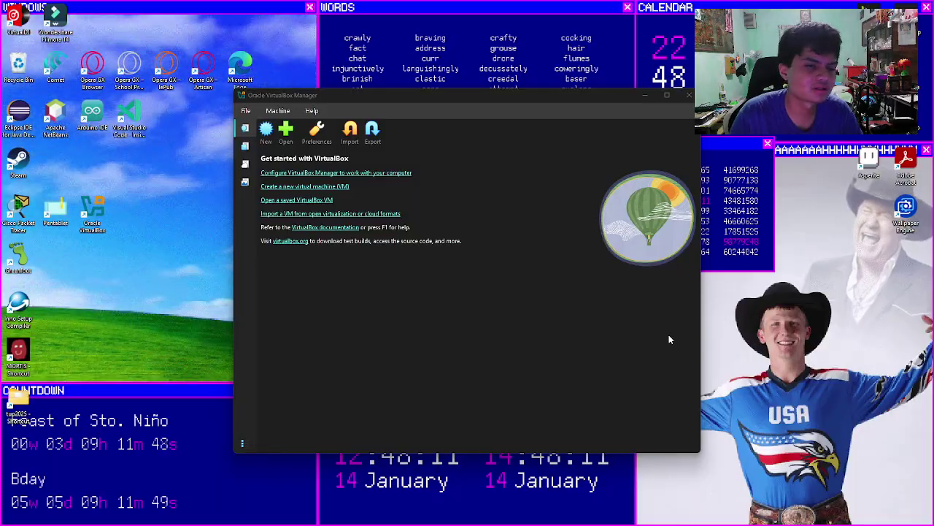
Step: Open the New Virtual Machine wizard from the VirtualBox Manager toolbar
click(256, 100)
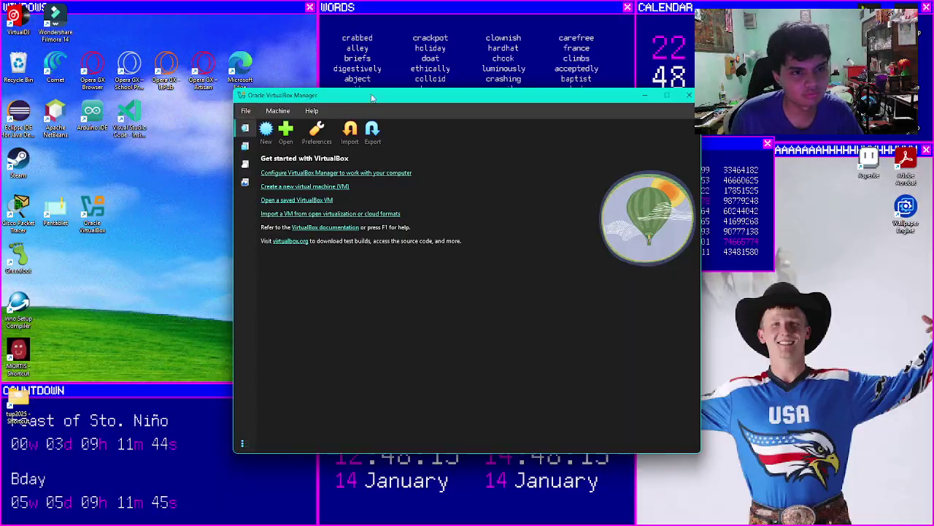
click(267, 135)
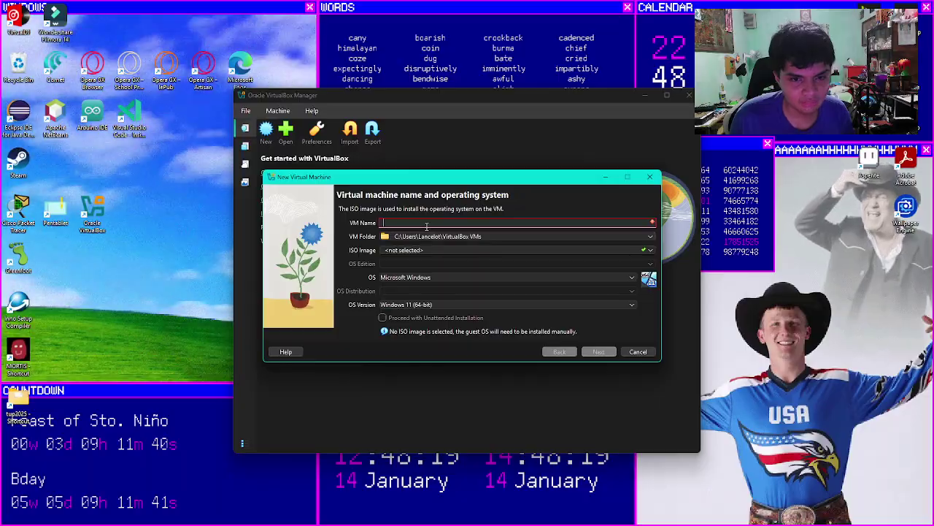
Step: Give the VM a win95-prefixed name and store it in E:\OperatingSystemsVMS
text(win95)
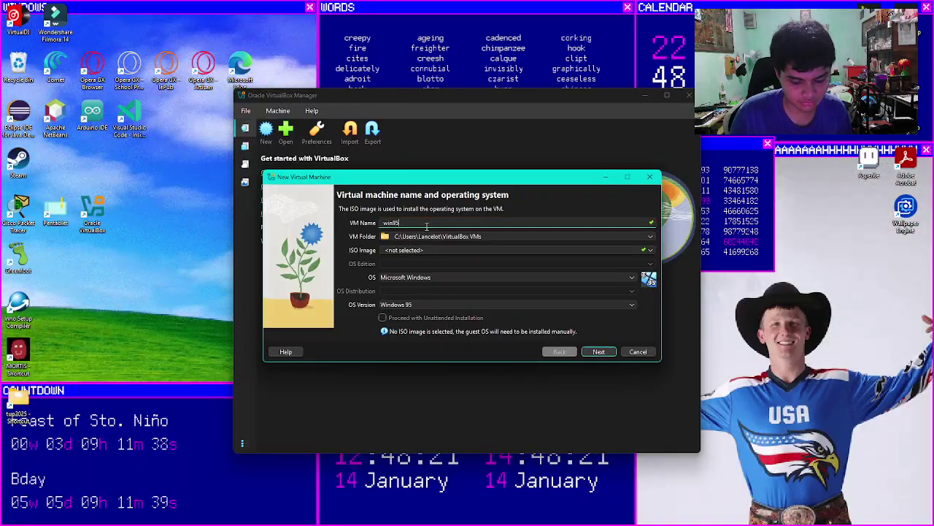
text(-lance)
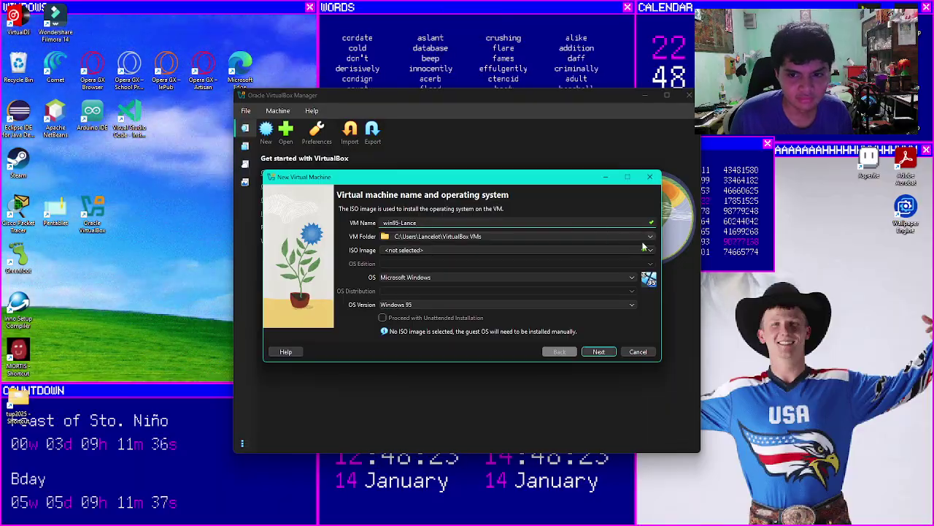
click(651, 237)
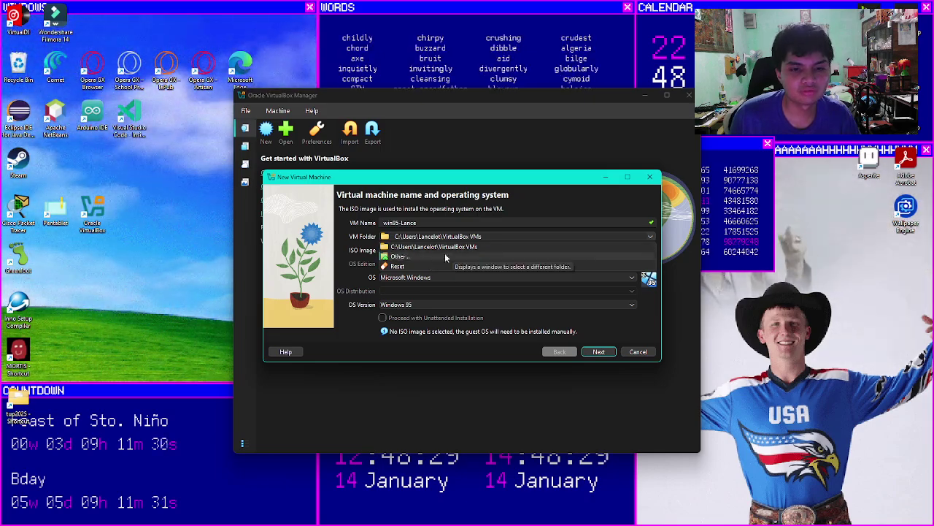
click(395, 257)
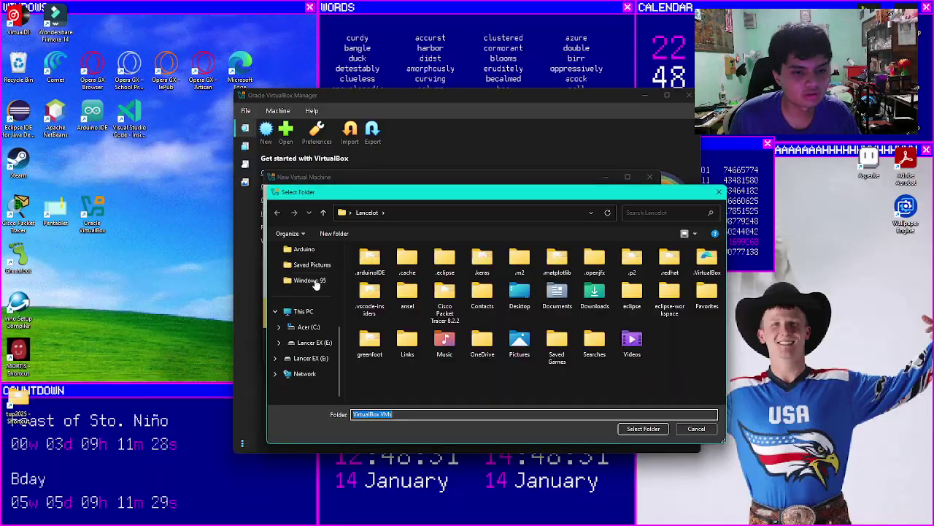
click(313, 358)
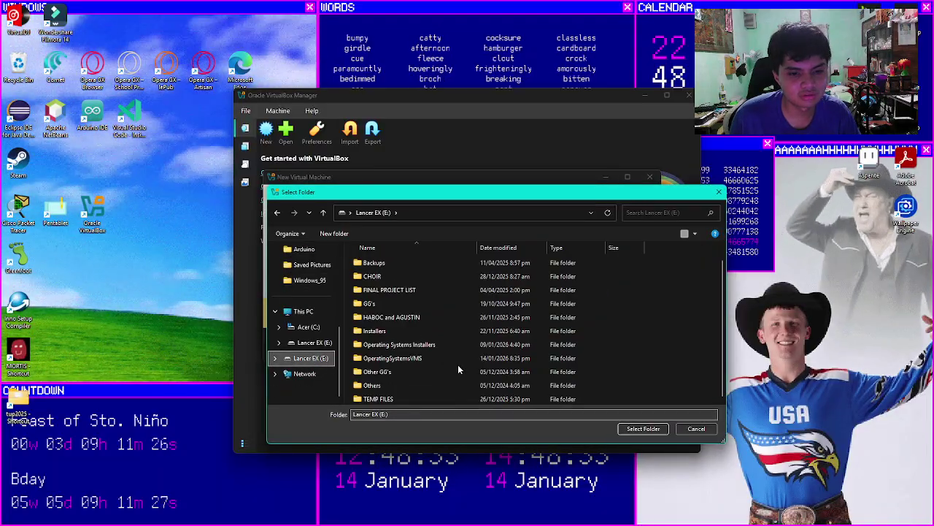
click(387, 357)
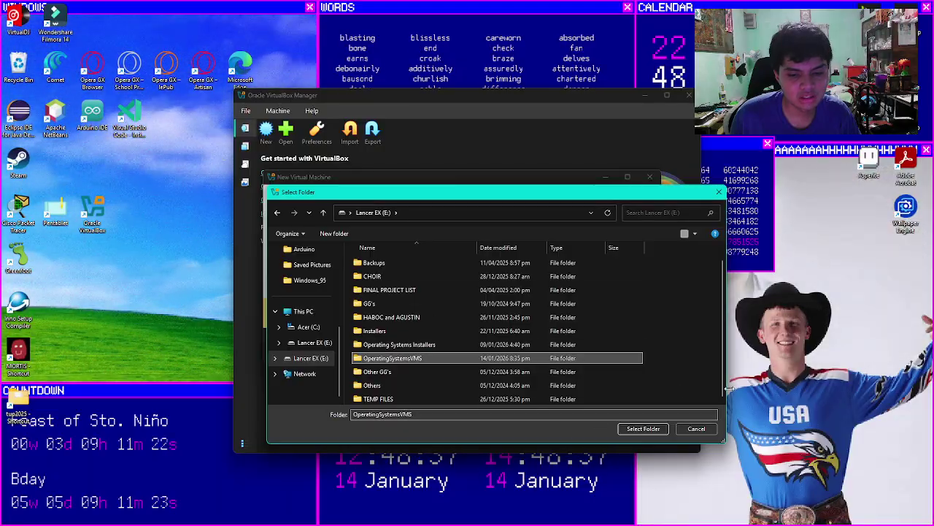
click(634, 429)
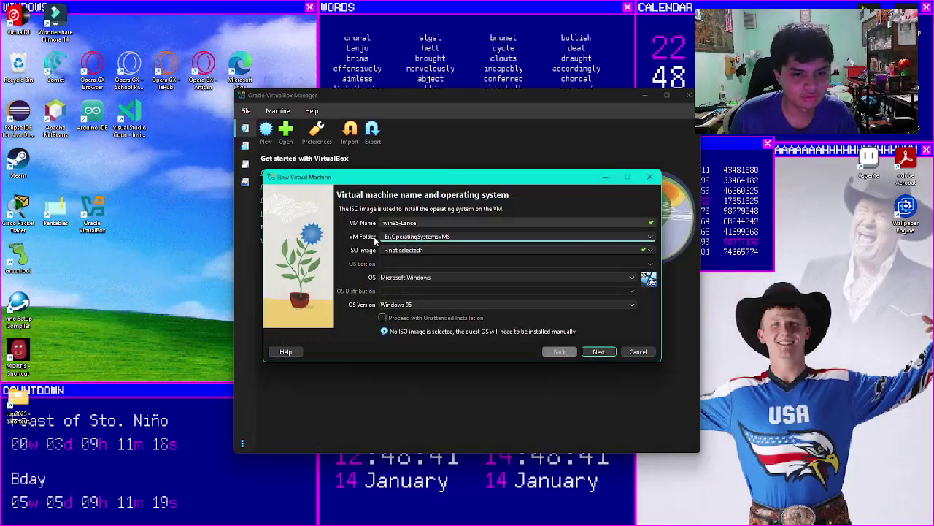
Step: Pick Win_95.ISO from the Windows_95 folder as the installer ISO image
click(600, 351)
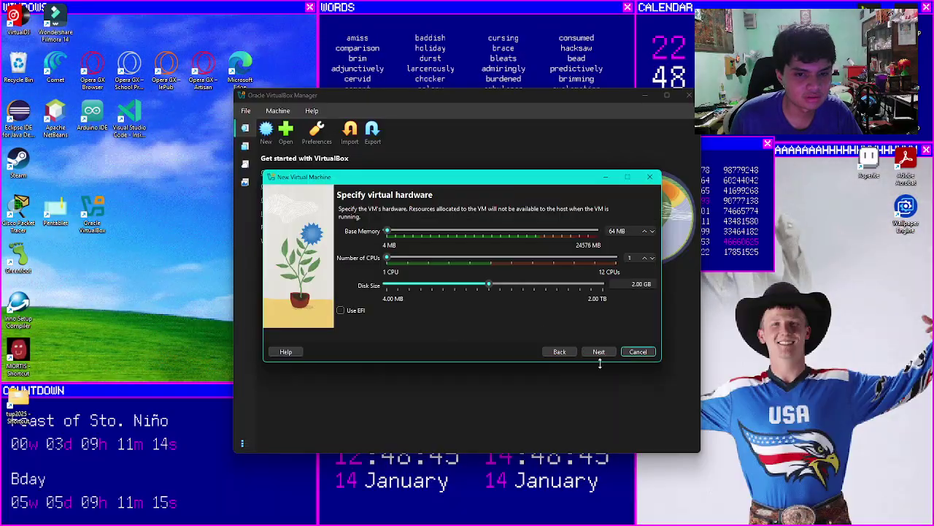
click(559, 351)
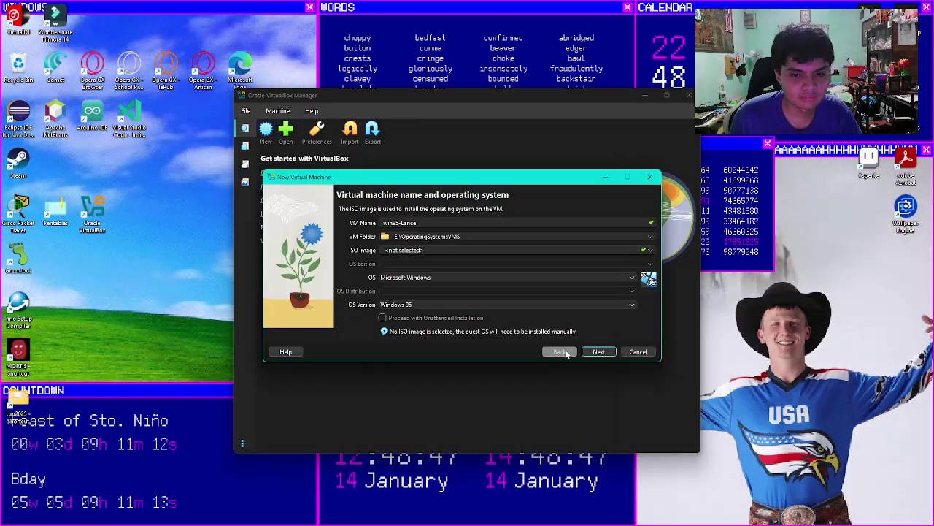
click(402, 251)
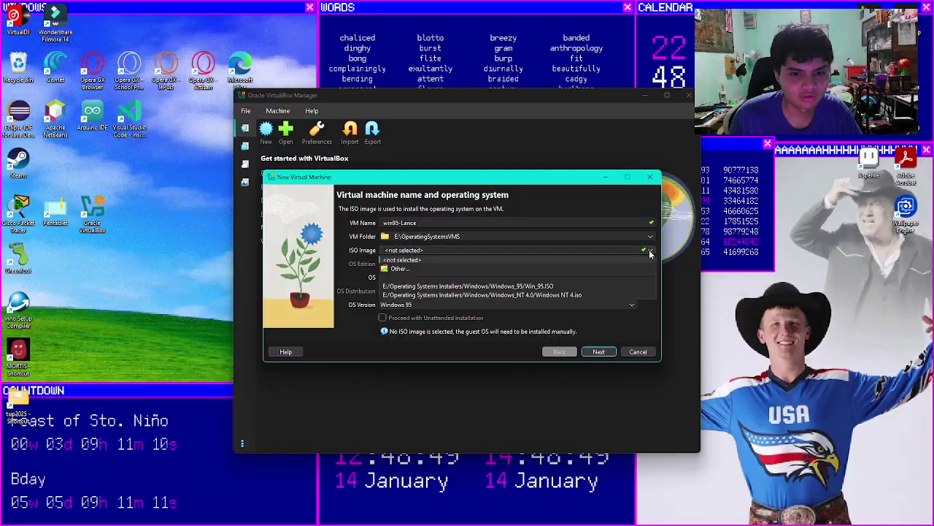
click(400, 250)
click(652, 251)
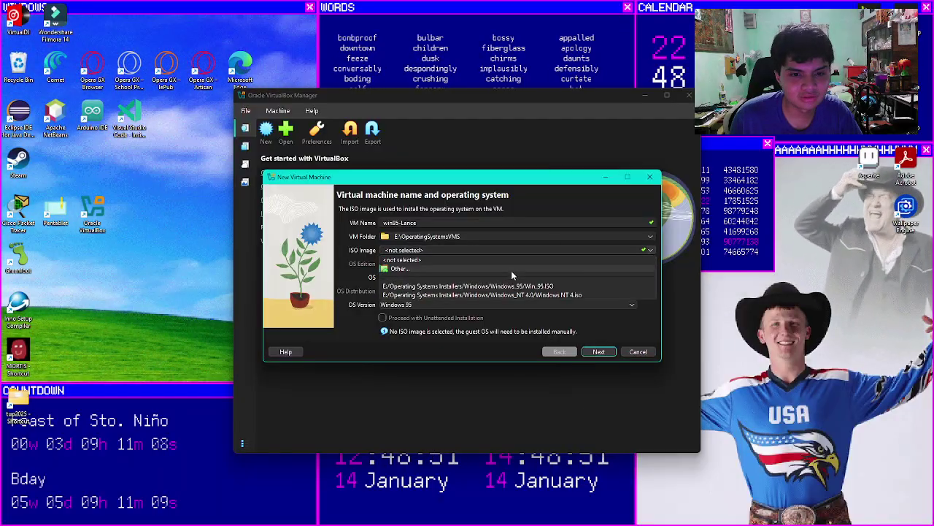
click(509, 270)
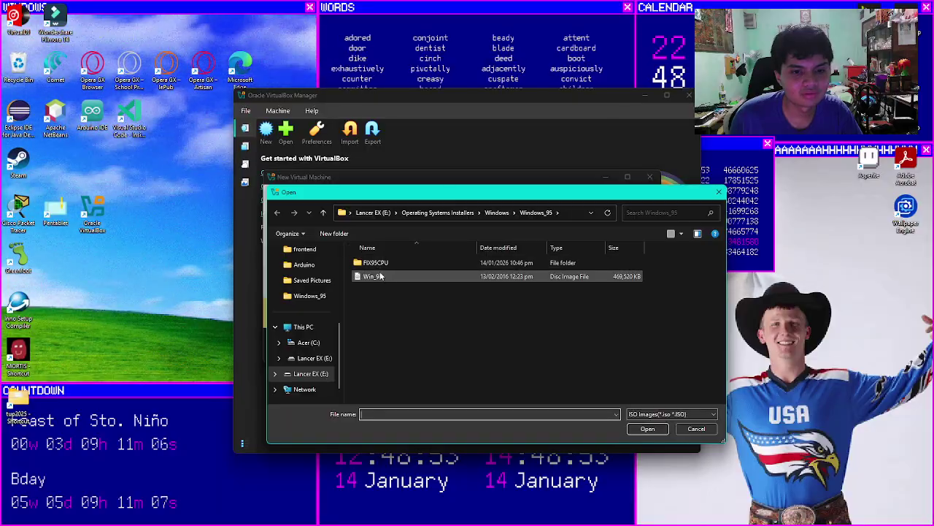
click(374, 280)
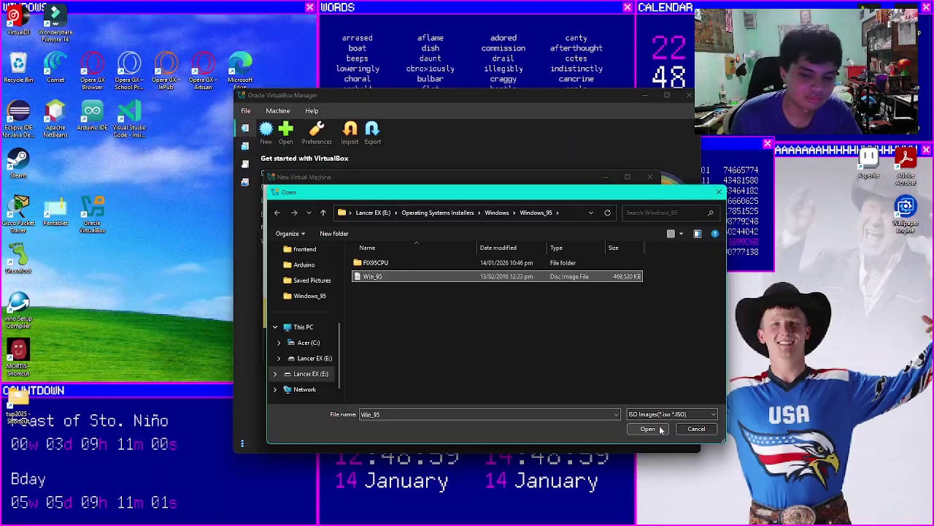
click(648, 429)
Step: Set base memory to 200 MB and disk size to 3.00 GB, then finish the wizard
click(597, 360)
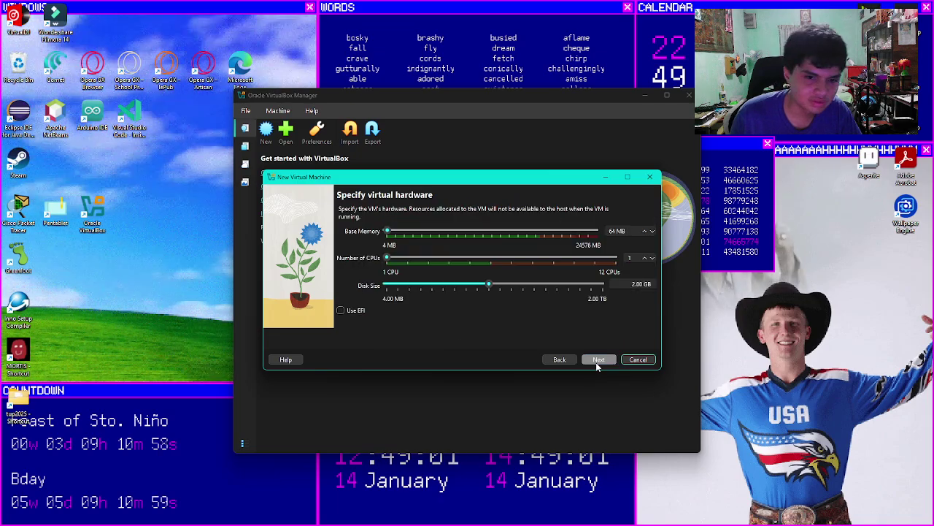
drag(615, 231, 574, 233)
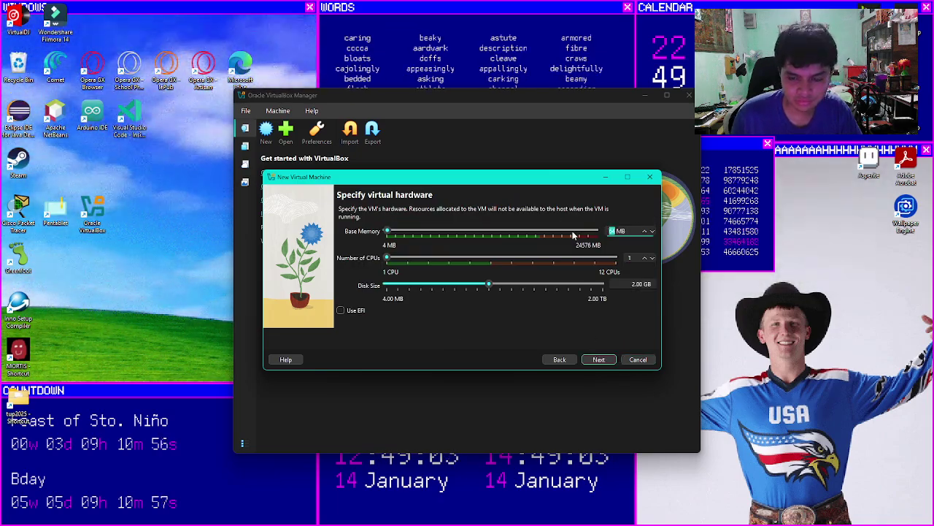
text(200)
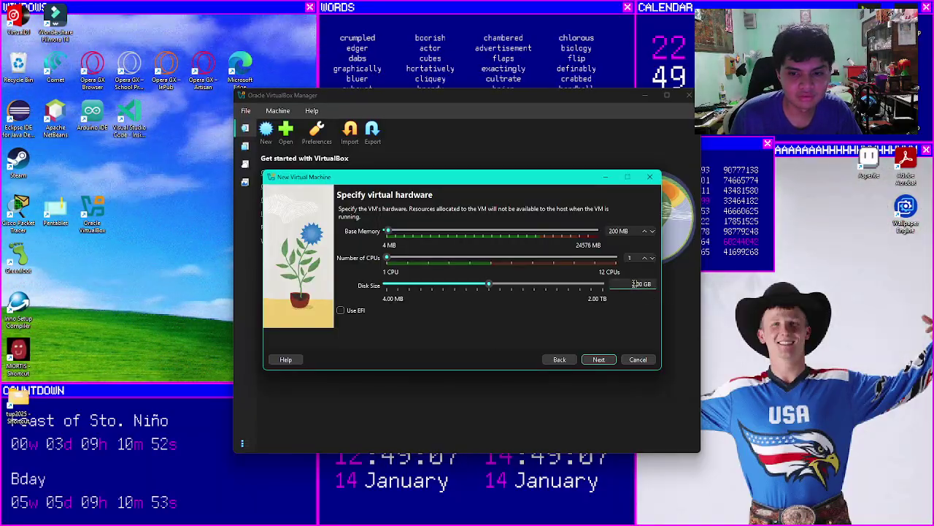
click(636, 284)
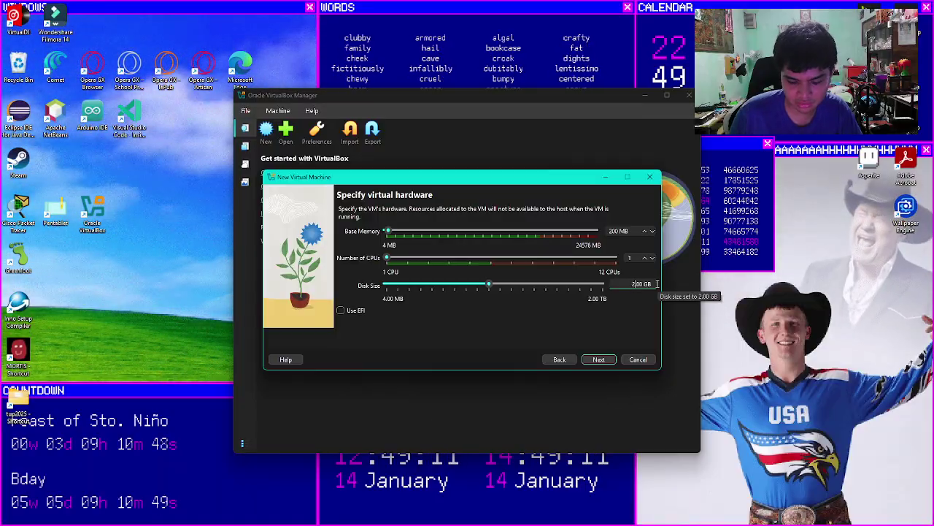
key(BackSpace)
key(BackSpace)
text(3.)
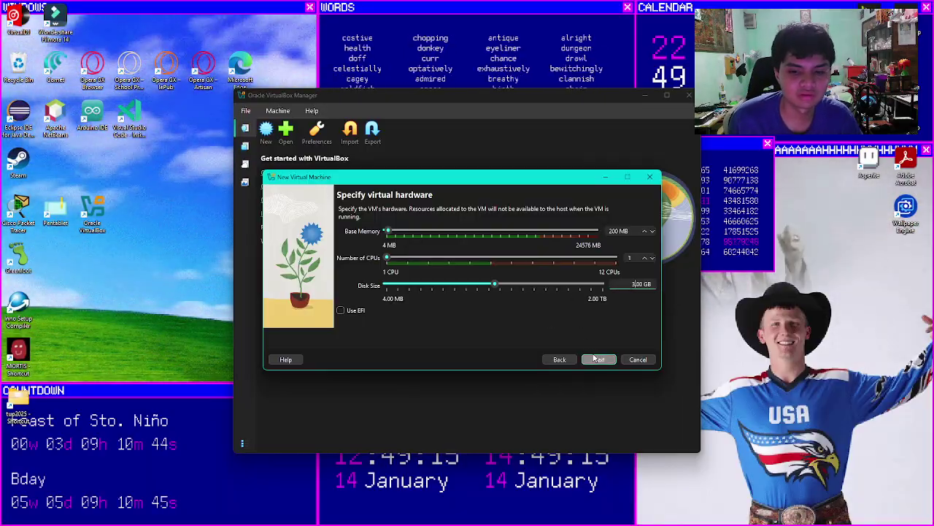
click(598, 360)
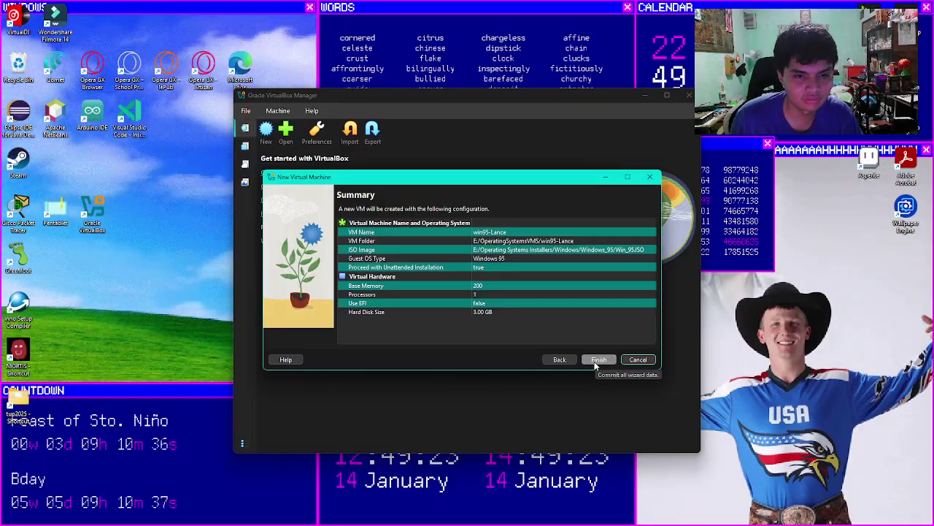
click(597, 359)
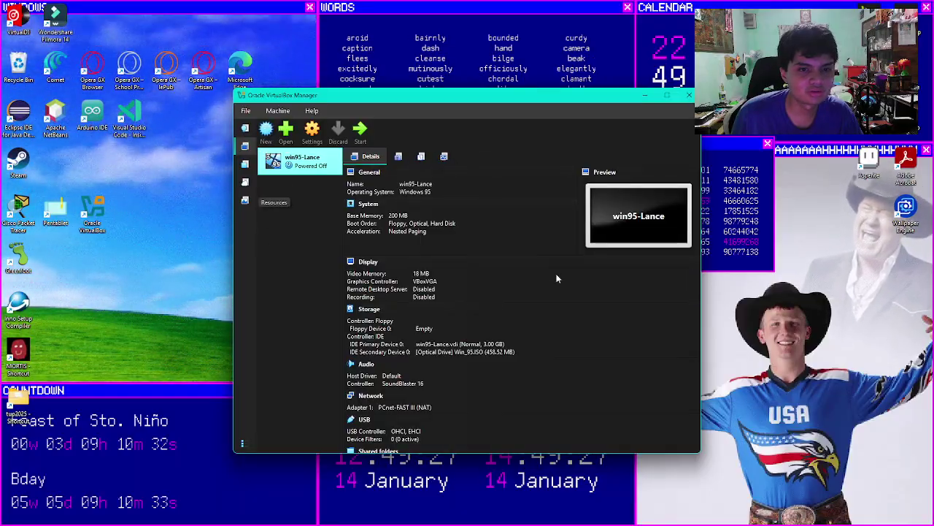
Step: Start the Windows 95 VM and let it boot to the Setup welcome screen
click(361, 130)
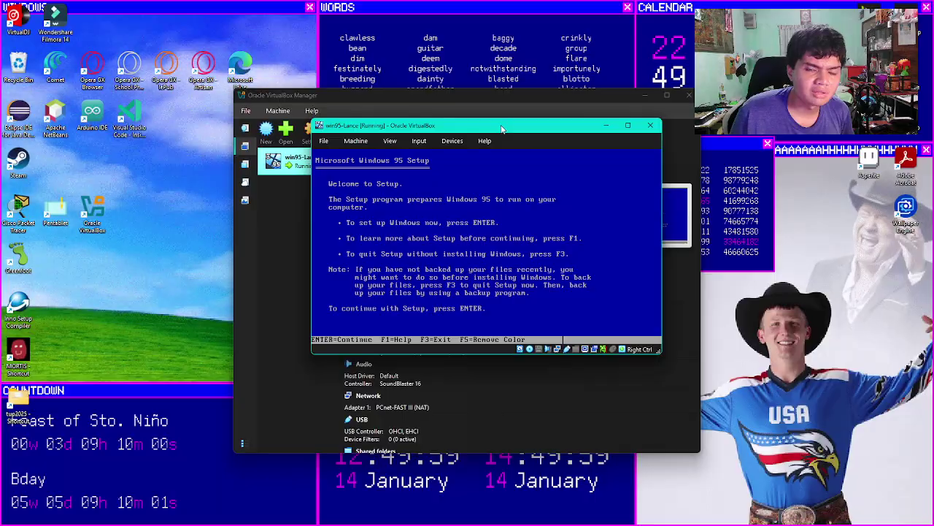
drag(502, 128, 489, 143)
Step: Let the VM display capture the keyboard and mouse
click(527, 205)
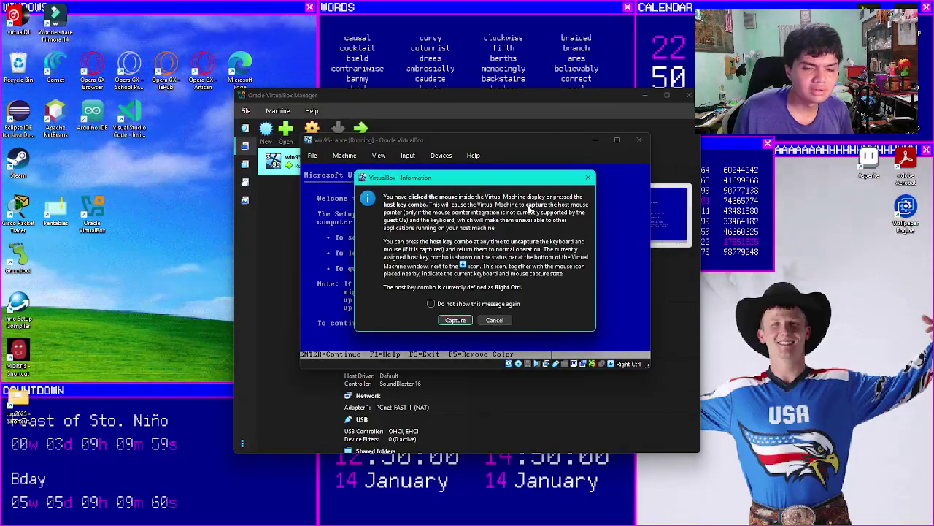
click(455, 320)
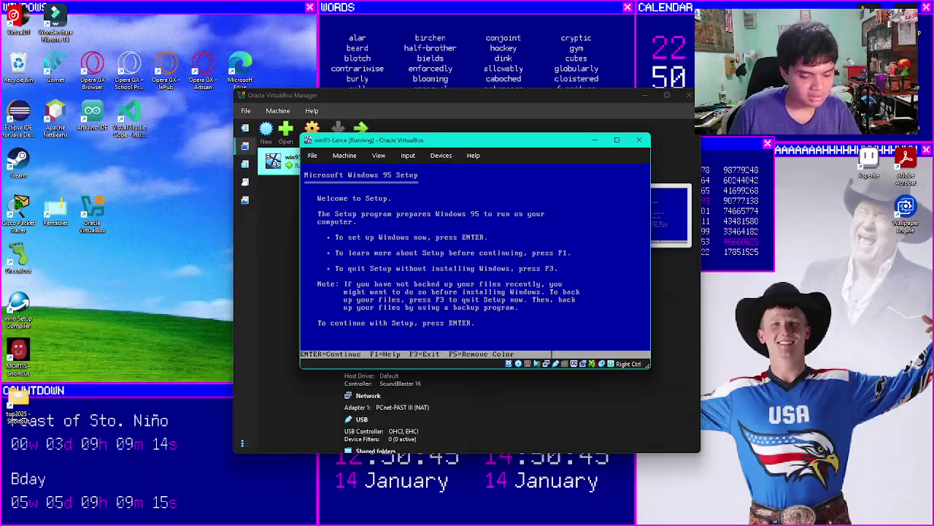
Step: Quit Setup with F3 twice, switch to drive A:, and run fdisk
key(F3)
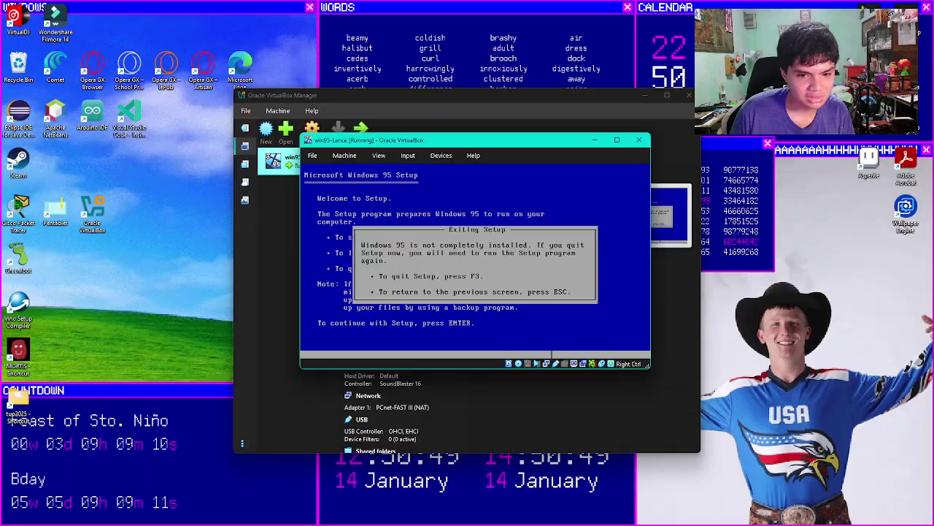
key(F3)
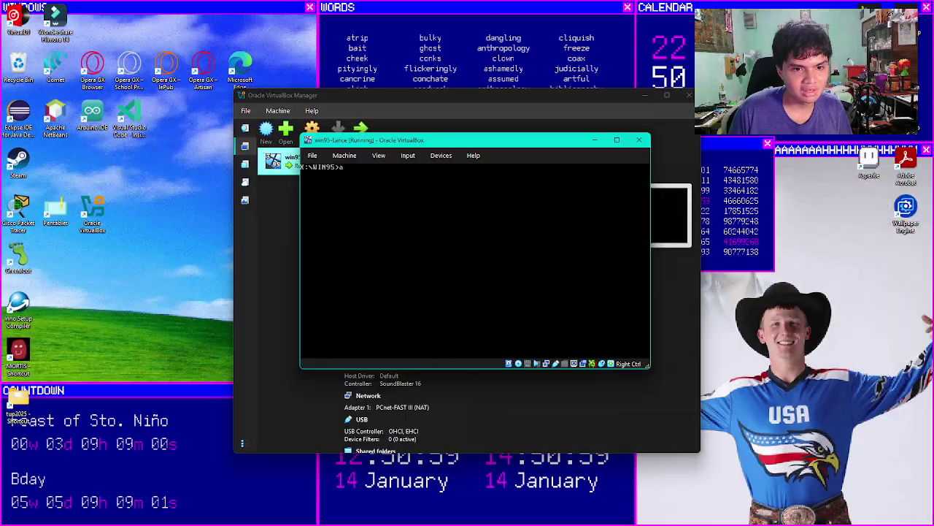
text(:)
key(Return)
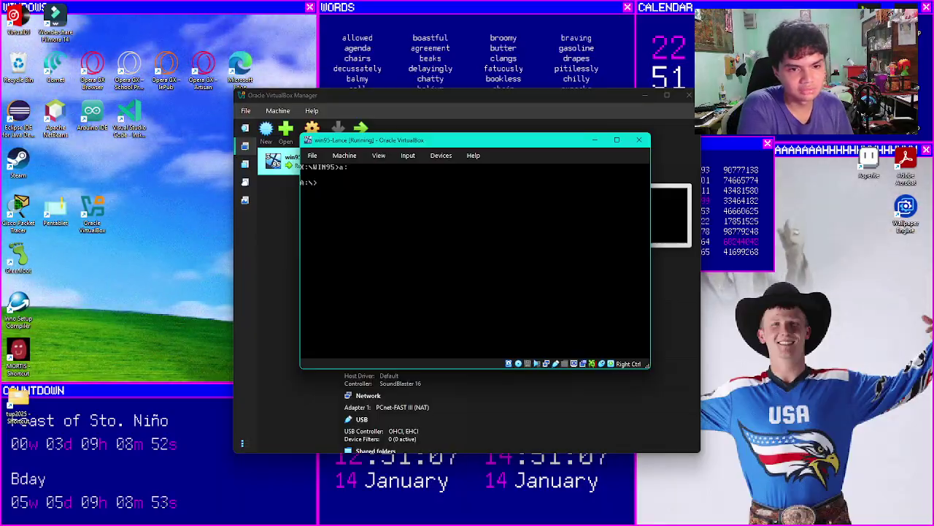
text(fdisk)
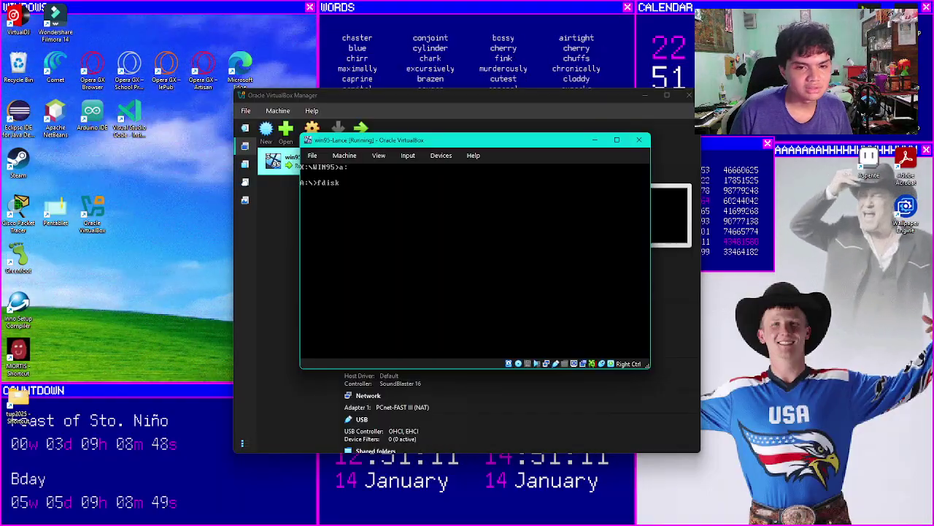
key(Return)
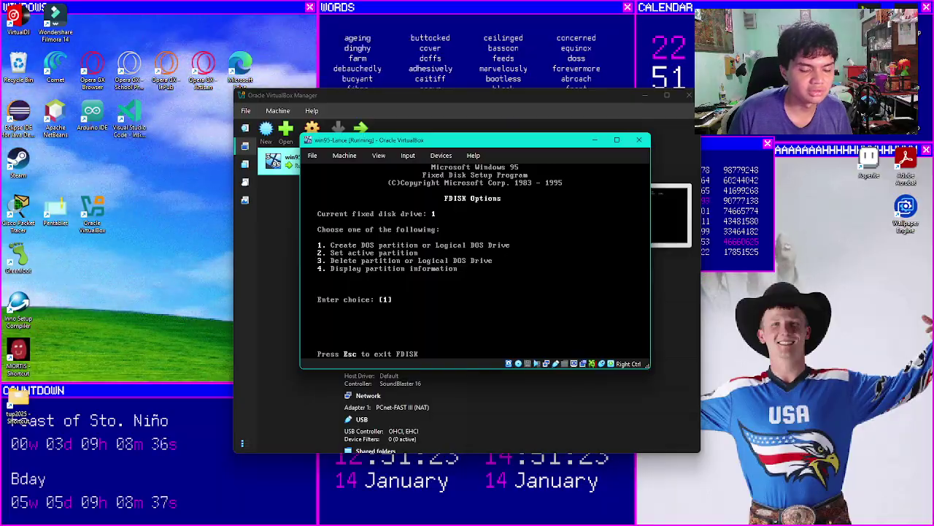
Step: Choose a primary DOS partition, decline the maximum size, and enter 60% as its size
key(Return)
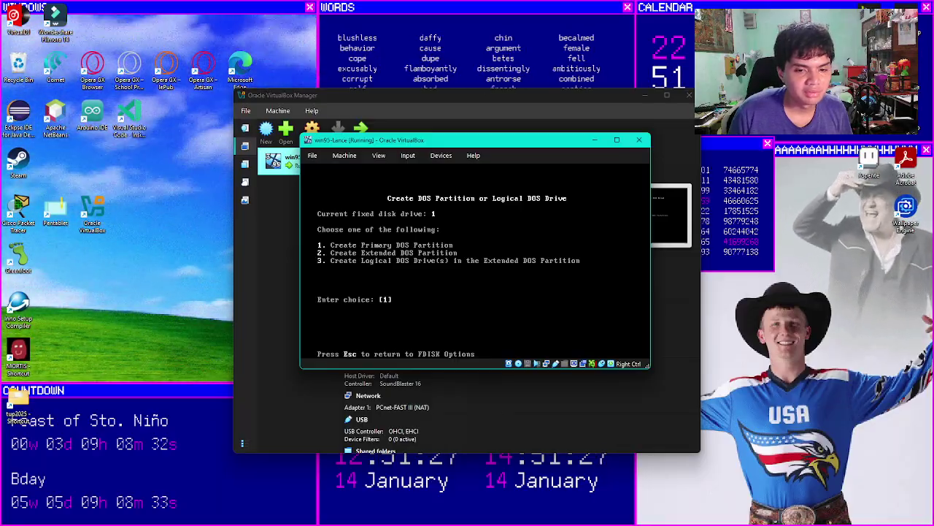
key(Return)
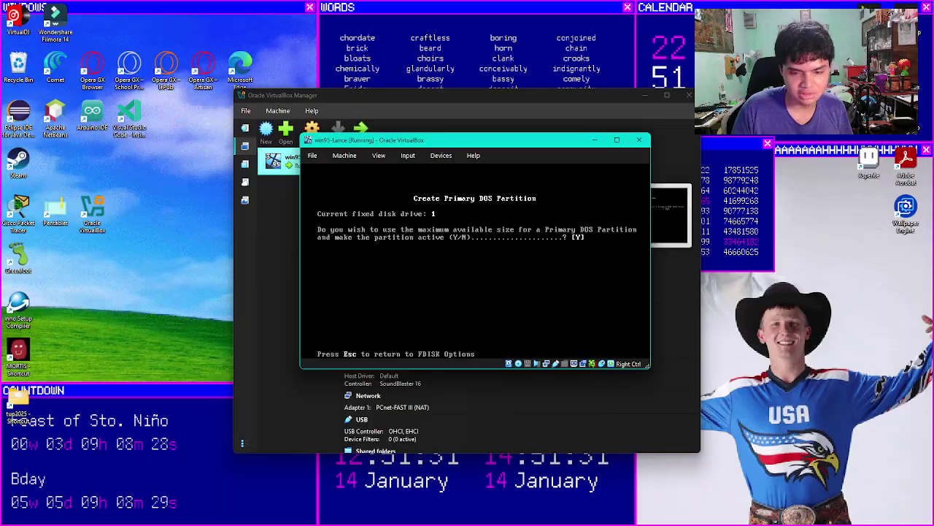
text(n)
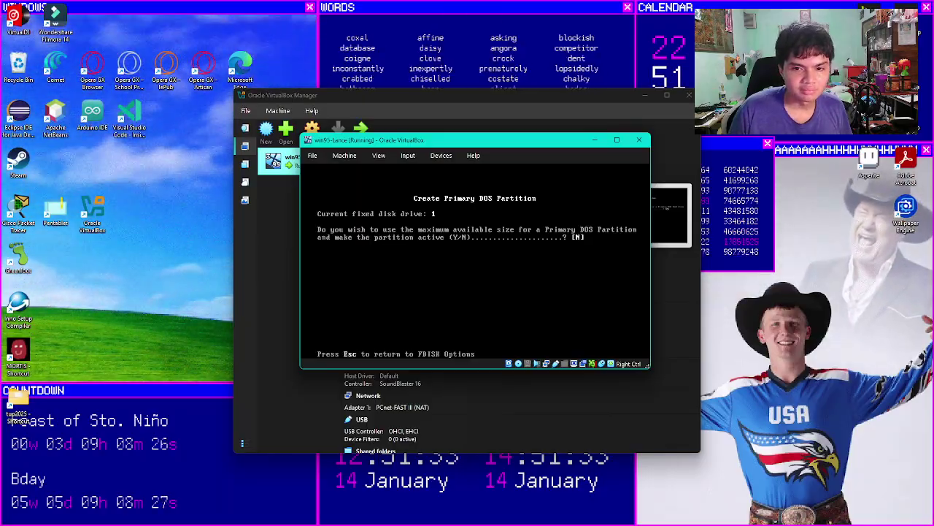
key(Return)
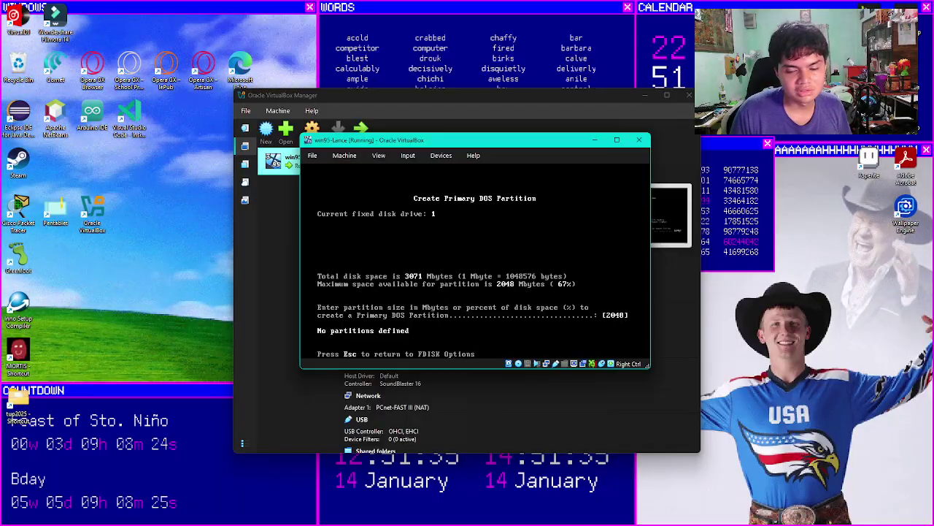
key(BackSpace)
key(BackSpace)
key(BackSpace)
key(BackSpace)
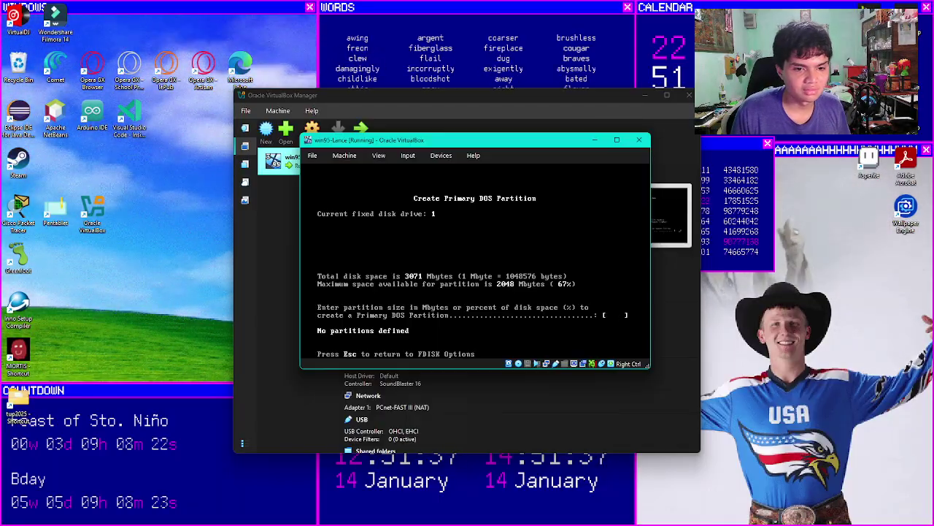
text(50)
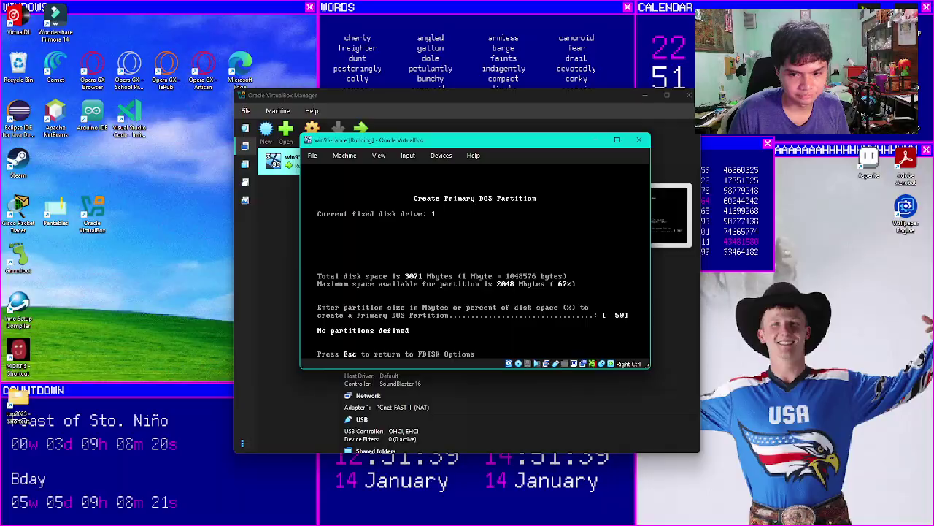
key(BackSpace)
key(BackSpace)
text(60%)
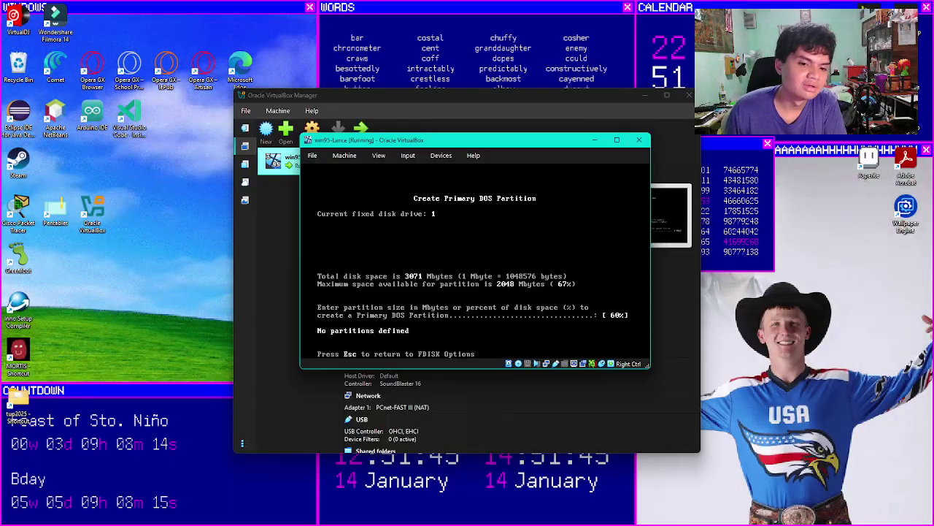
Step: Correct the size entry to 60% and create the 1843 MB primary partition C:
key(BackSpace)
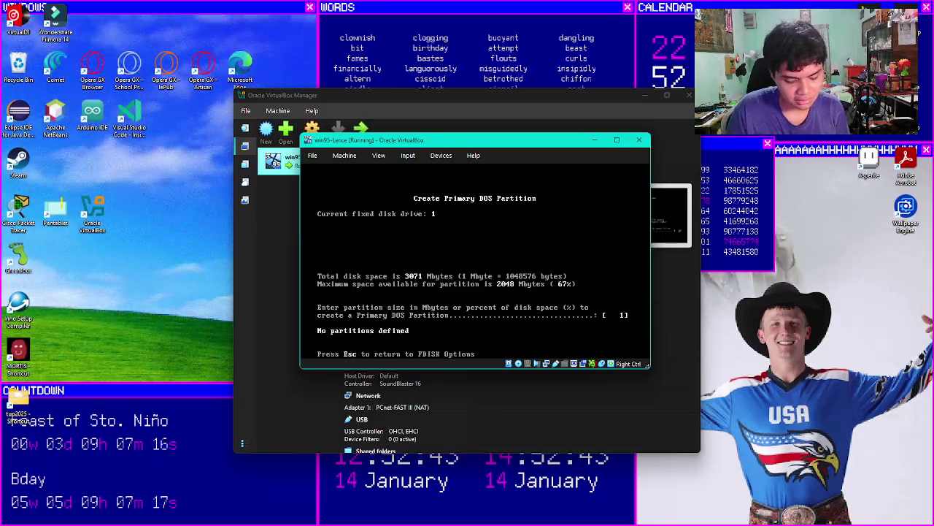
text(054)
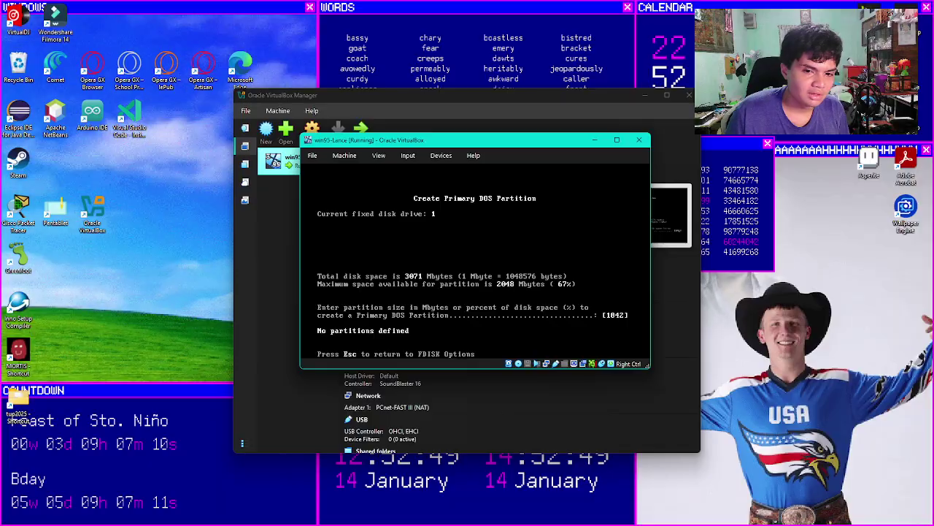
key(BackSpace)
key(BackSpace)
key(BackSpace)
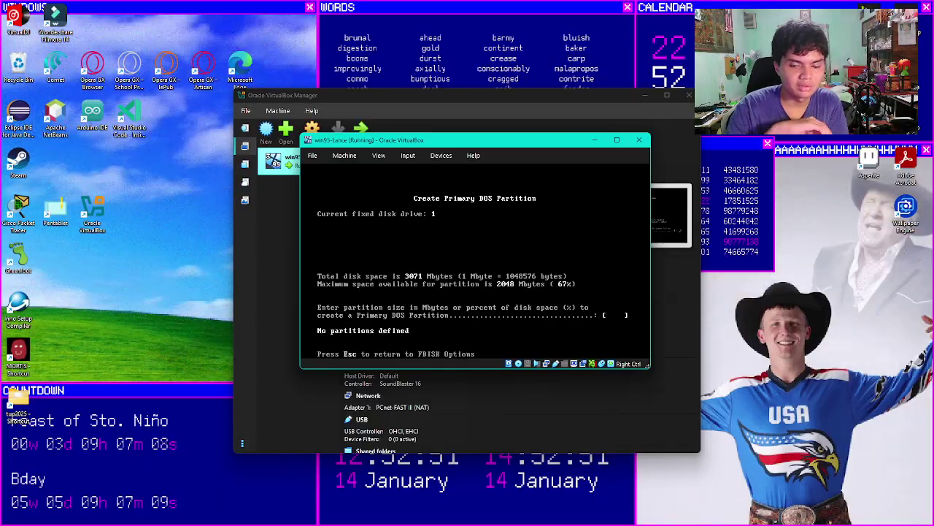
text(60)
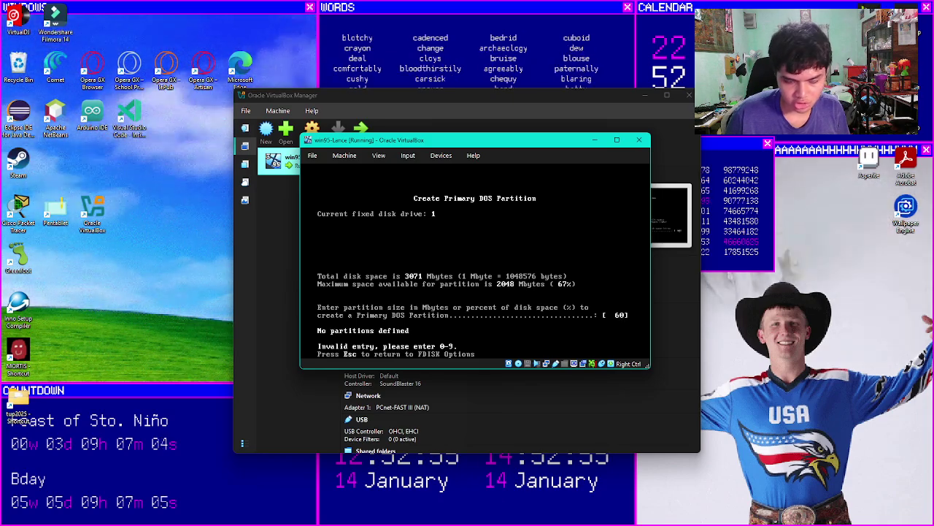
key(BackSpace)
text(0)
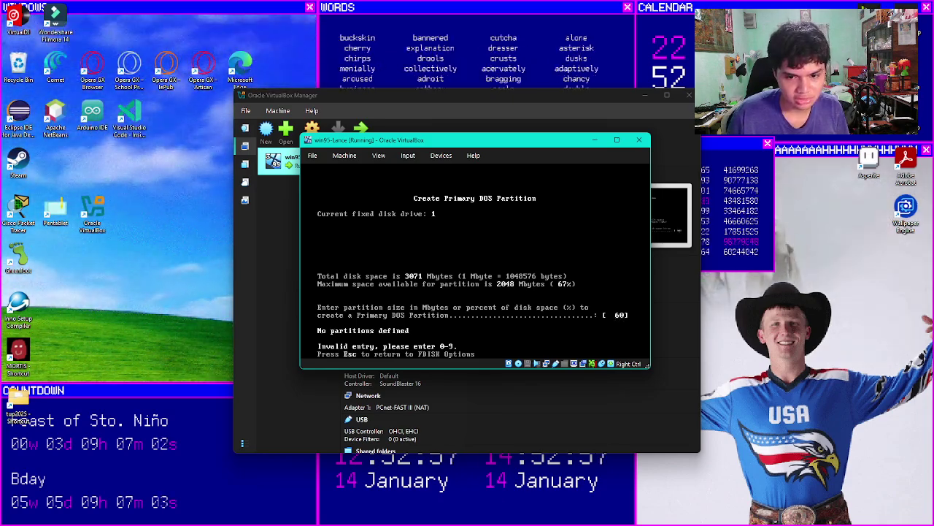
text(%)
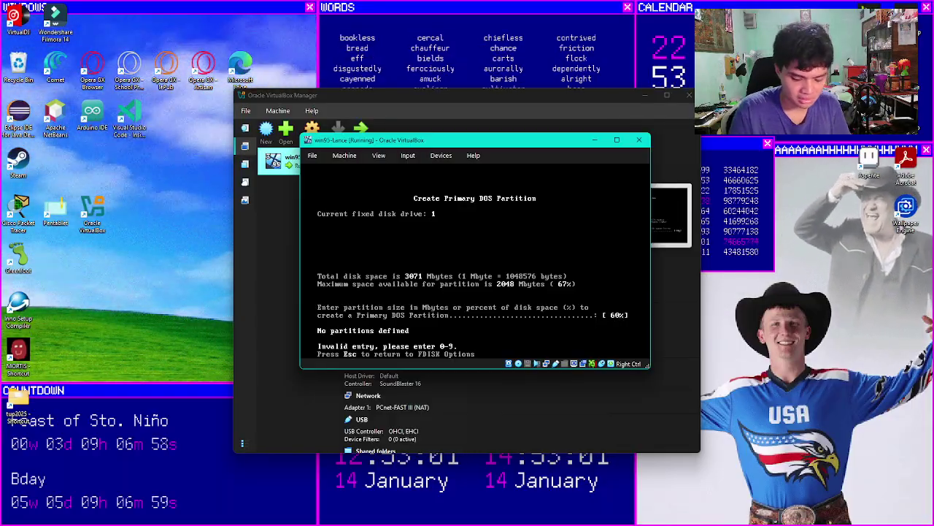
key(Return)
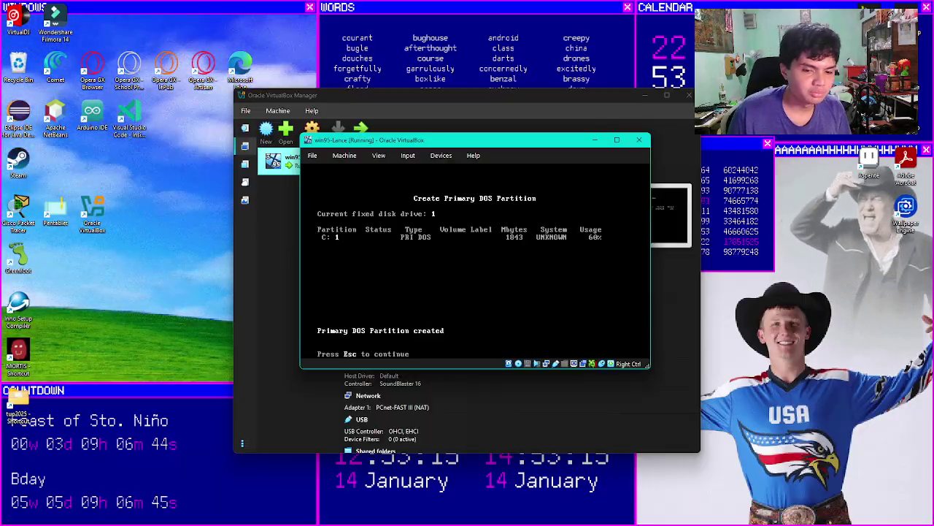
Step: Create a 1229 MB extended DOS partition using 40% of the disk
key(Escape)
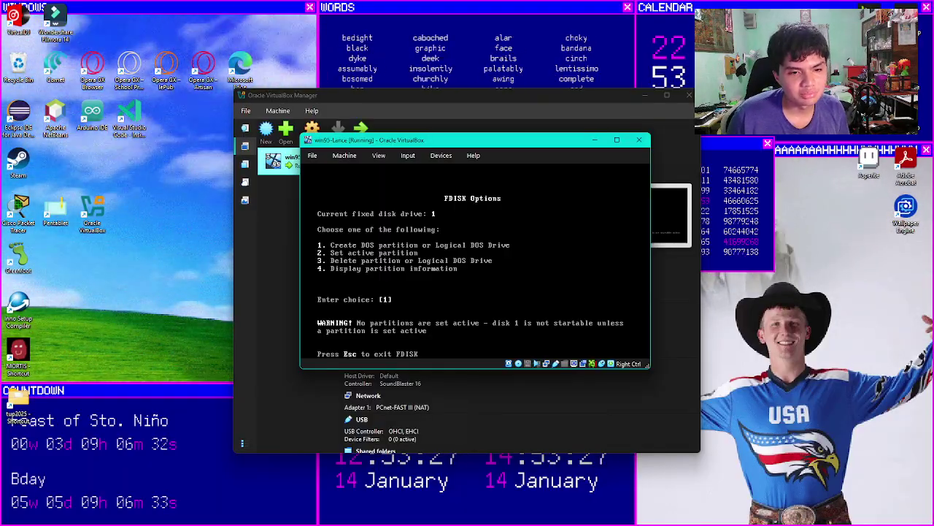
key(Return)
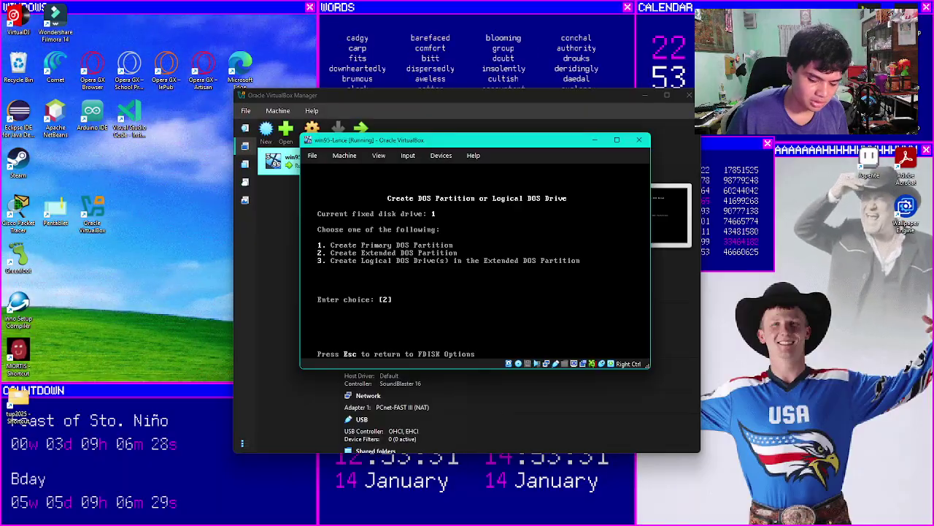
key(Return)
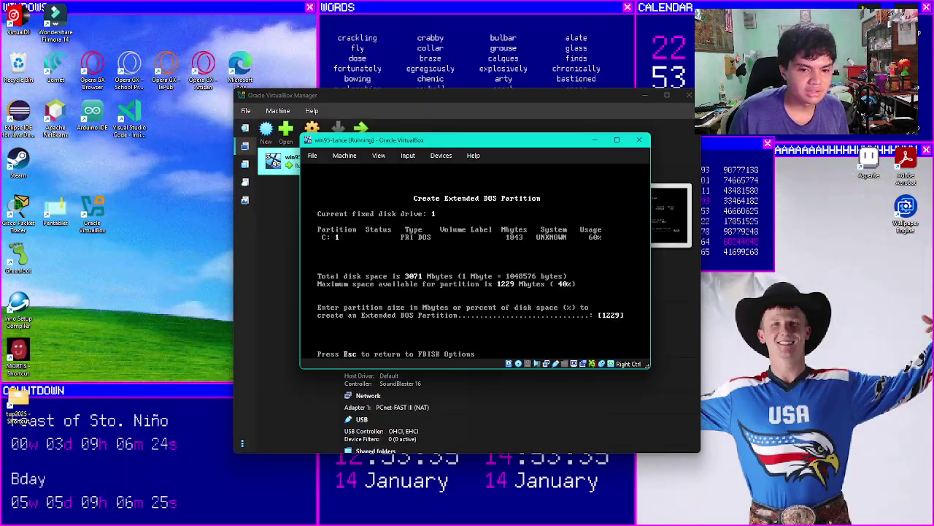
key(BackSpace)
key(BackSpace)
key(BackSpace)
key(BackSpace)
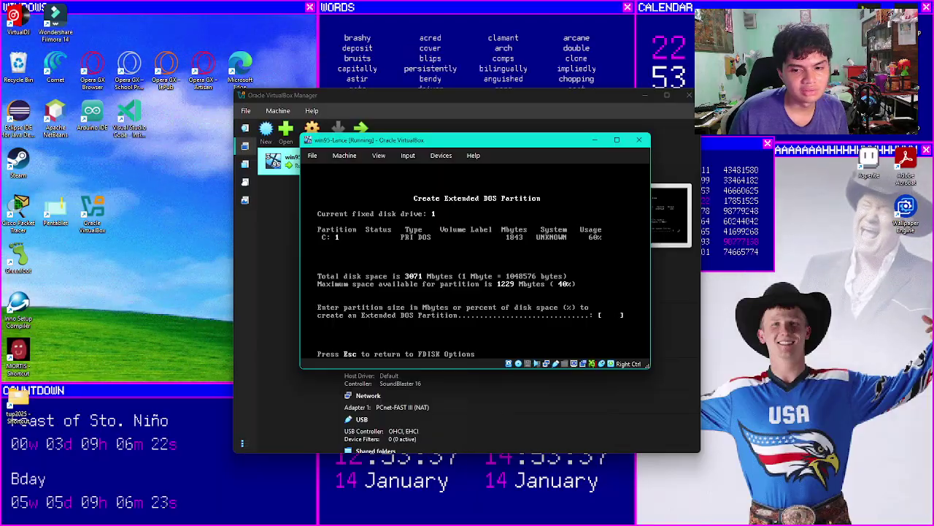
text(4)
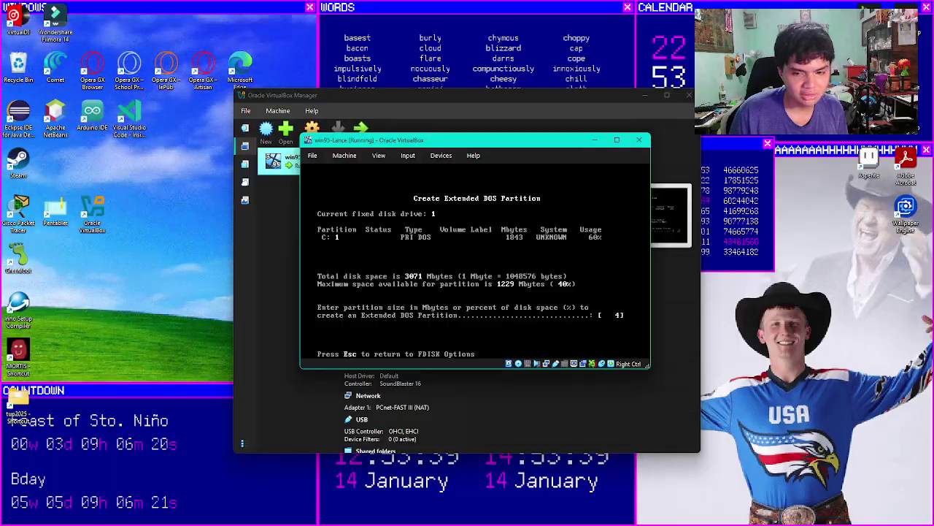
text(0%)
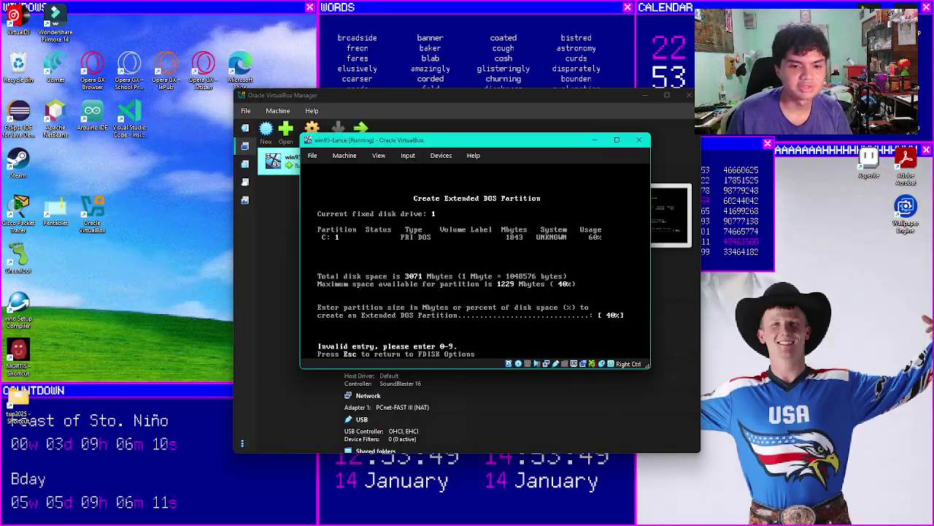
key(Return)
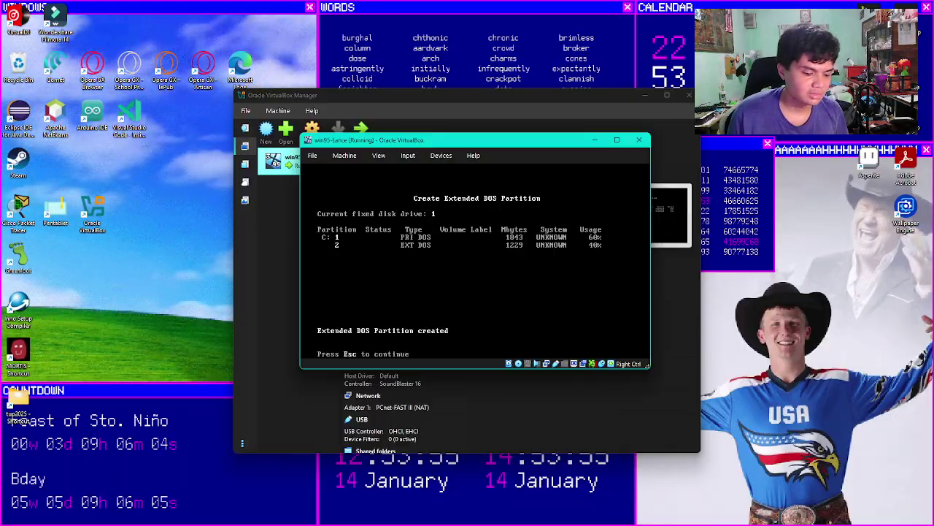
key(Escape)
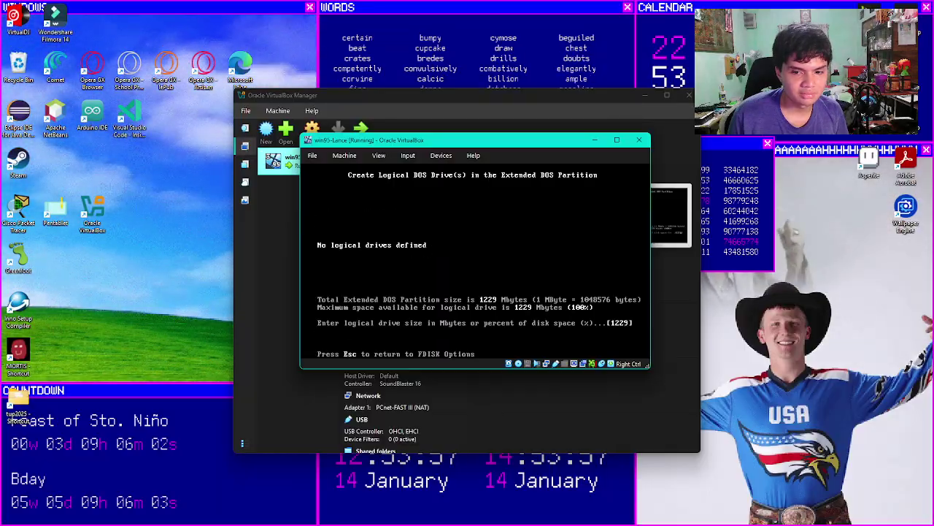
Step: Create logical drive D: using all 1229 MB of the extended partition, then exit FDISK
key(Return)
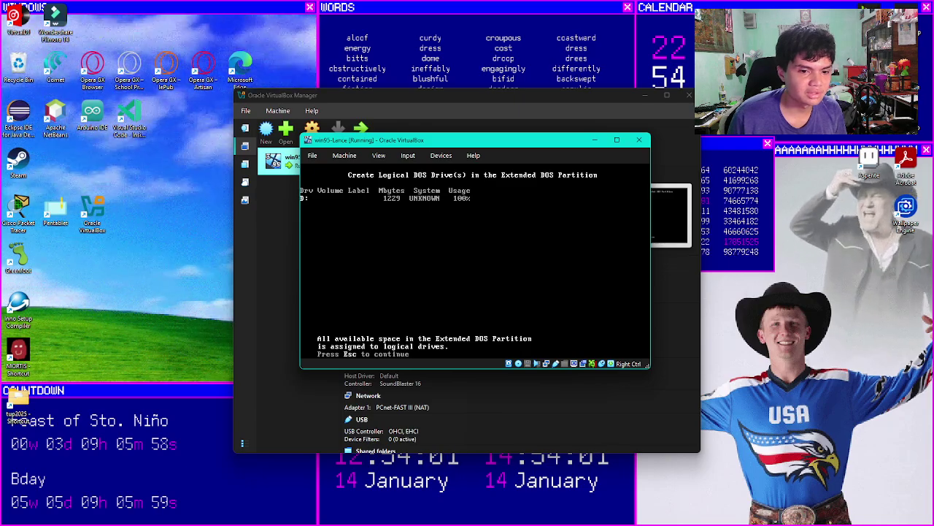
key(Escape)
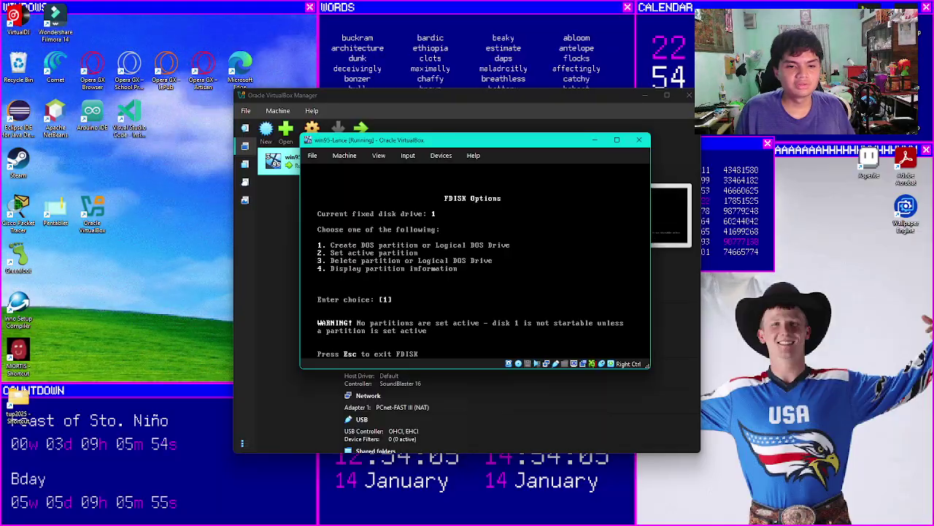
key(Return)
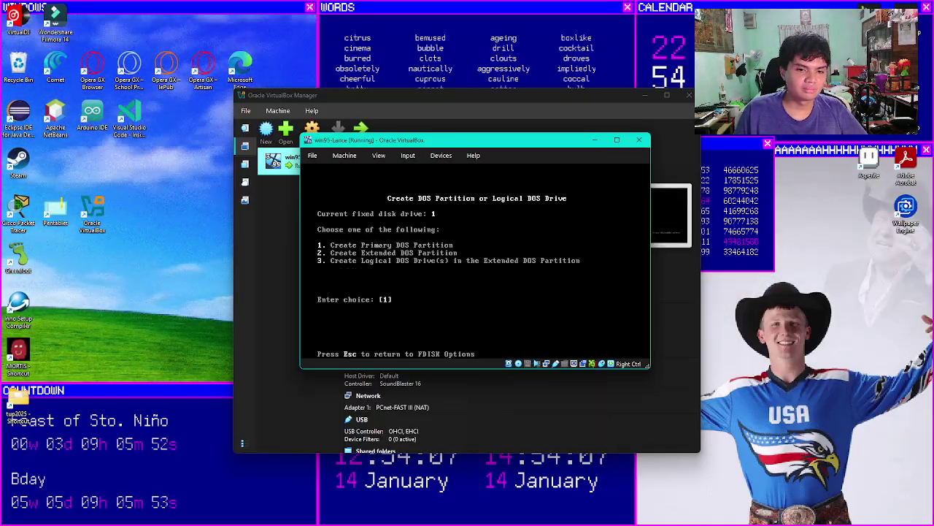
key(Return)
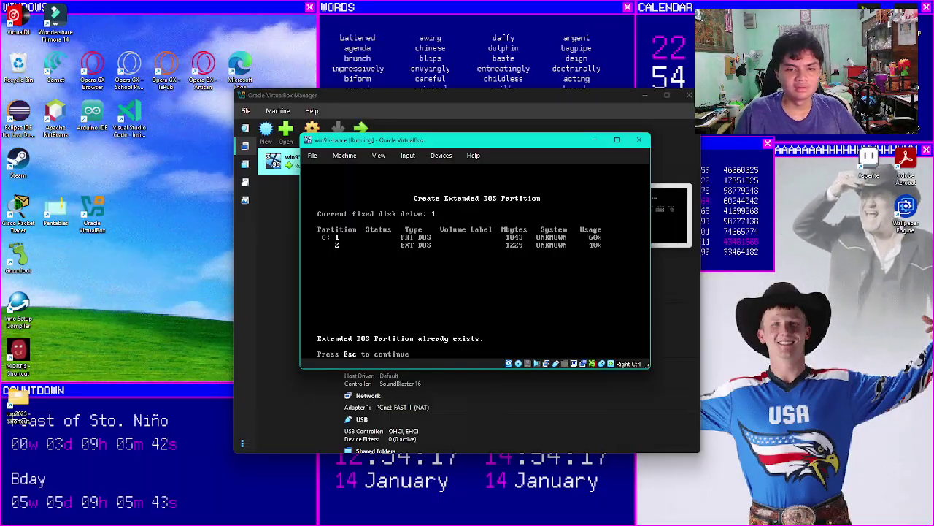
key(Escape)
key(Escape)
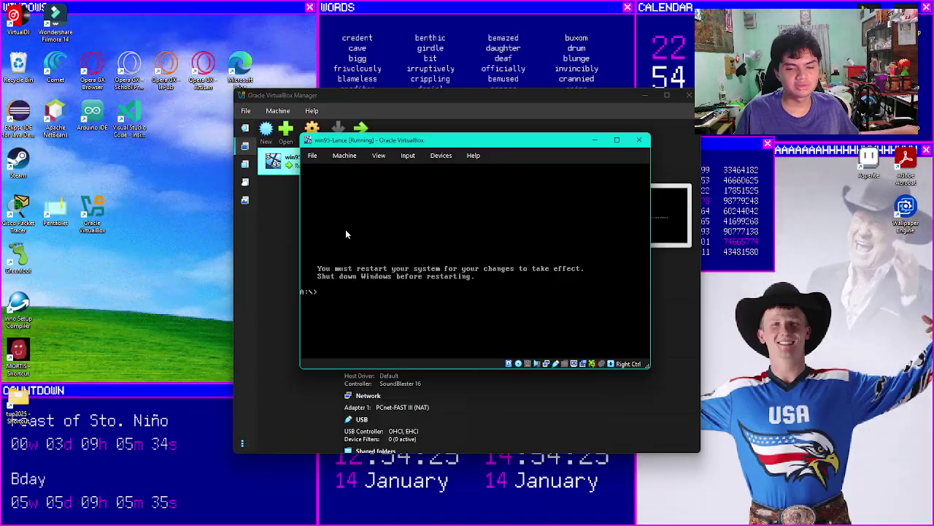
Step: Reset the Windows 95 VM, capture the mouse, and quit Setup to the X:\WIN95> prompt
click(353, 159)
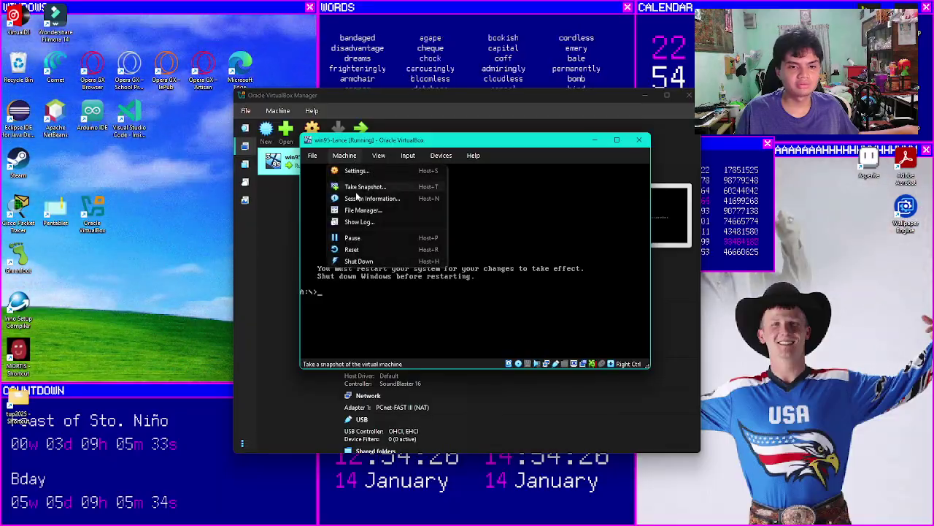
click(356, 252)
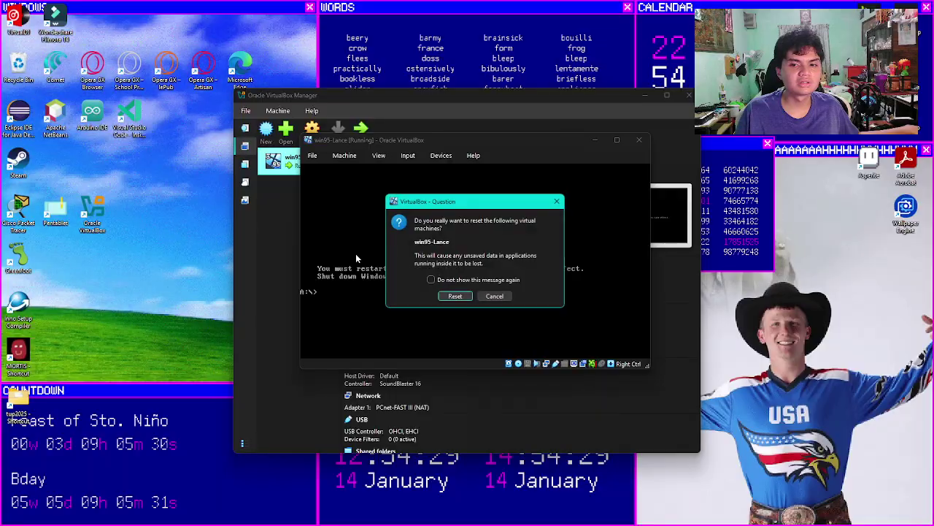
click(462, 298)
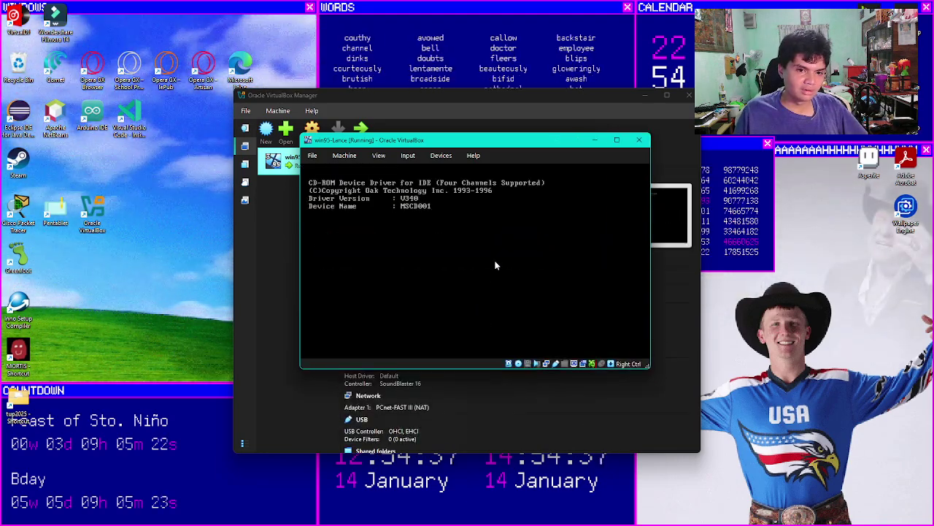
click(495, 265)
click(459, 320)
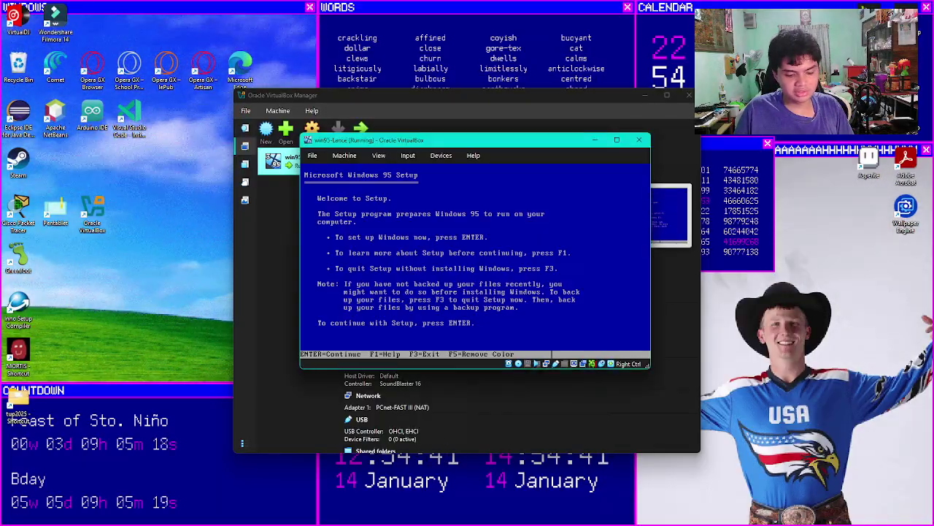
key(F3)
key(F3)
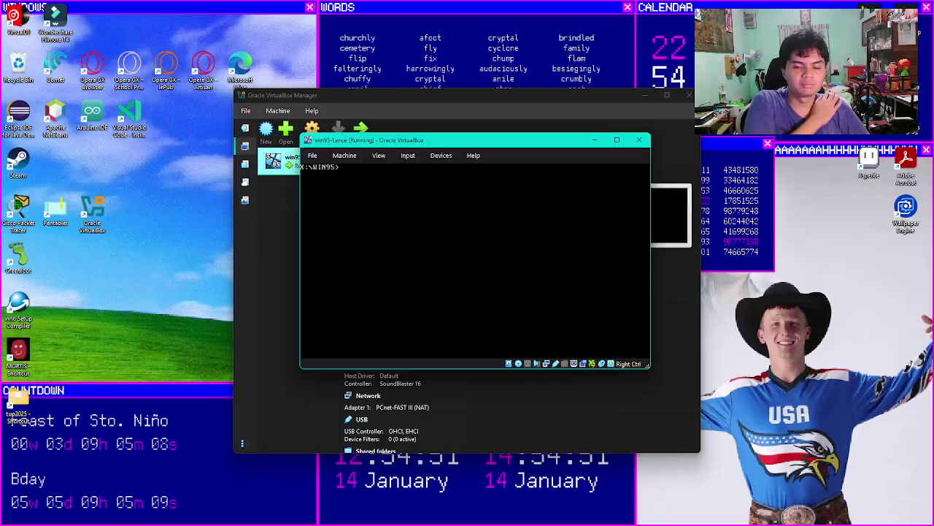
Step: Switch the DOS prompt from X:\WIN95 to drive A: with a:
text(a)
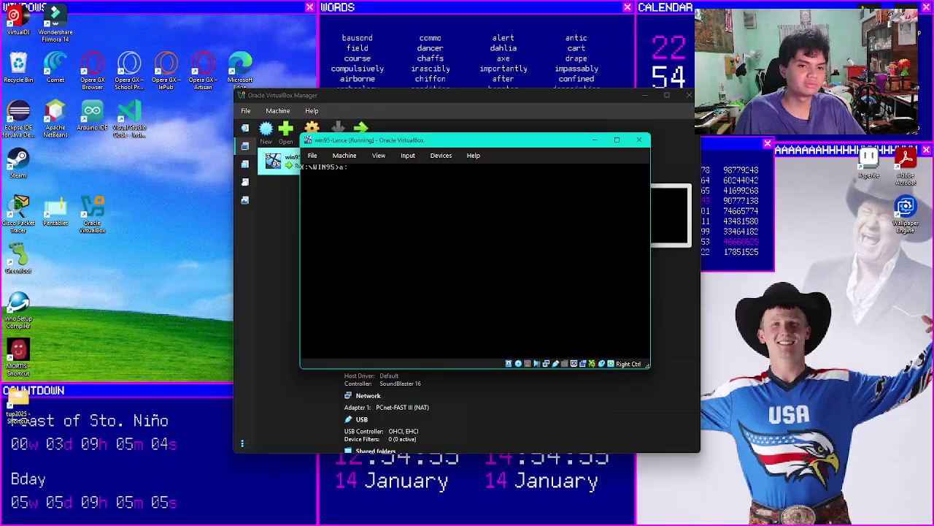
text(:)
key(Return)
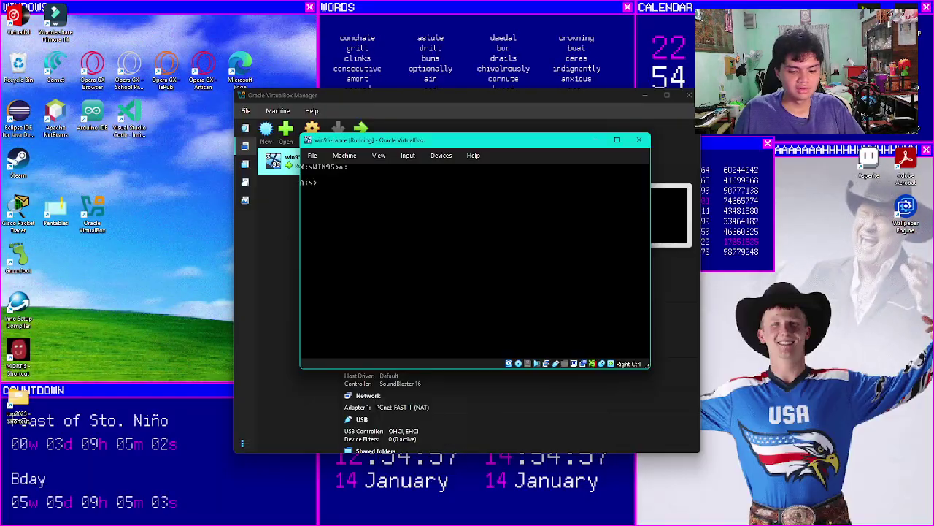
Step: Format drive C: as a system disk with FORMAT C: /S, leaving no volume label
key(Caps_Lock)
text(FORMAT C: )
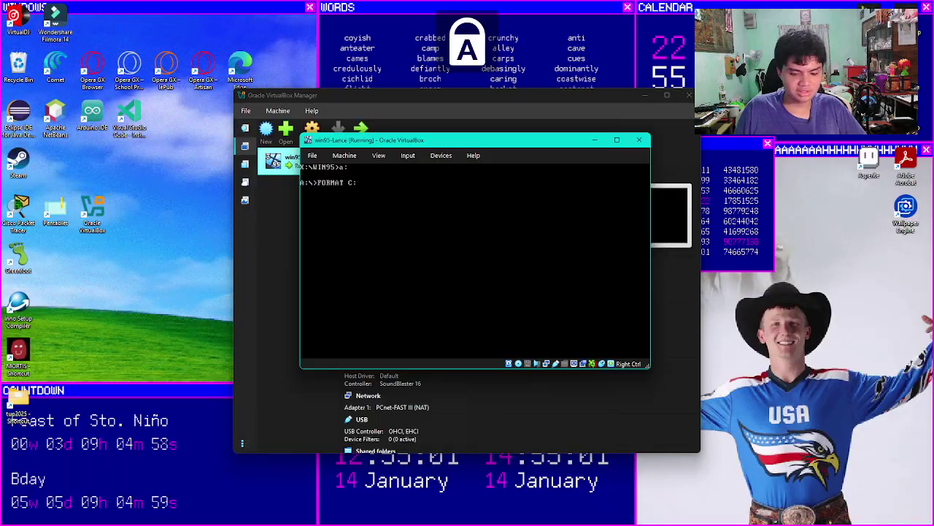
text(/S)
key(Caps_Lock)
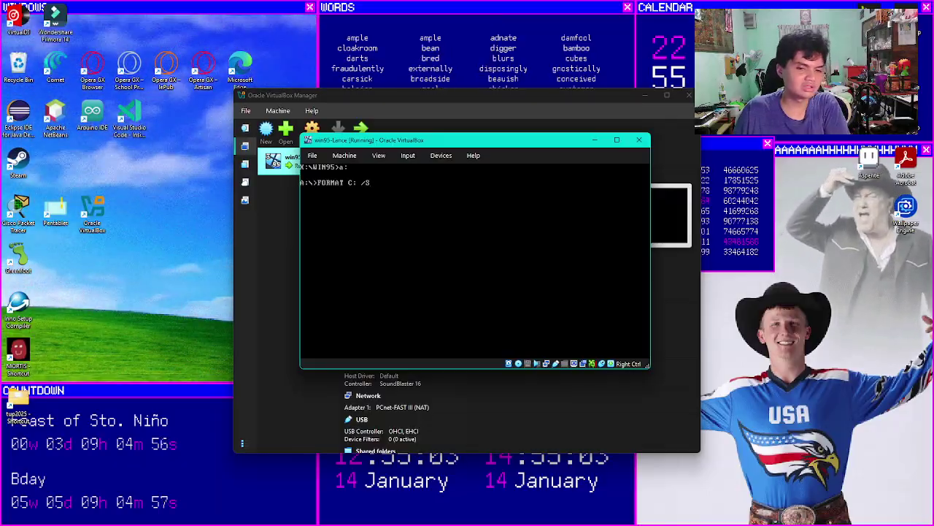
key(Return)
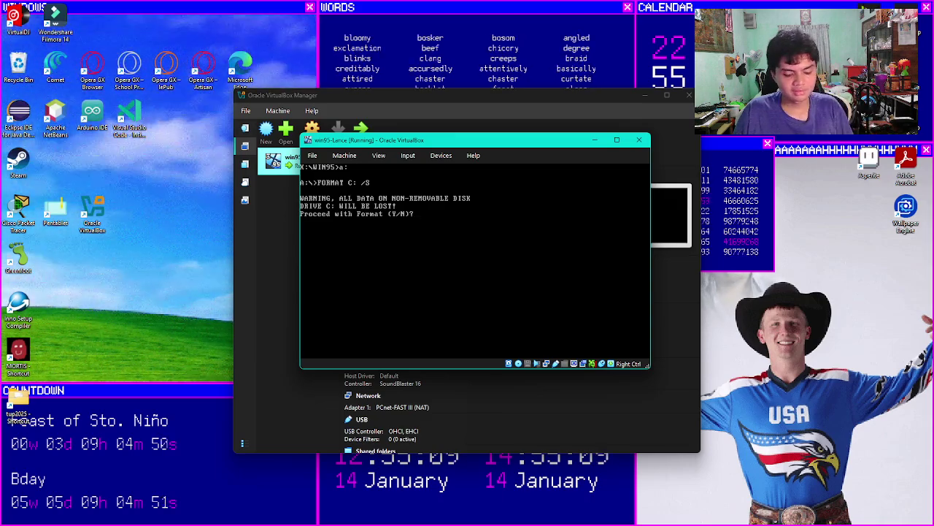
text(y)
key(Return)
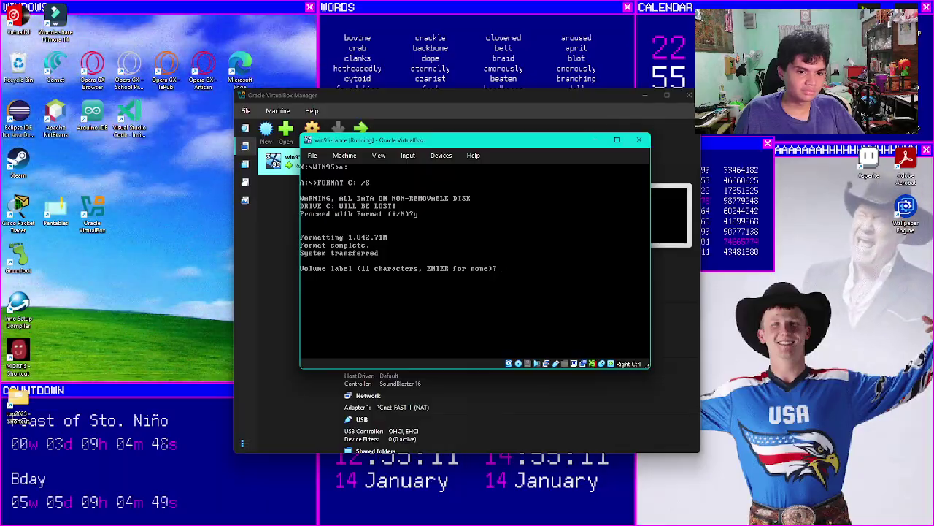
key(Return)
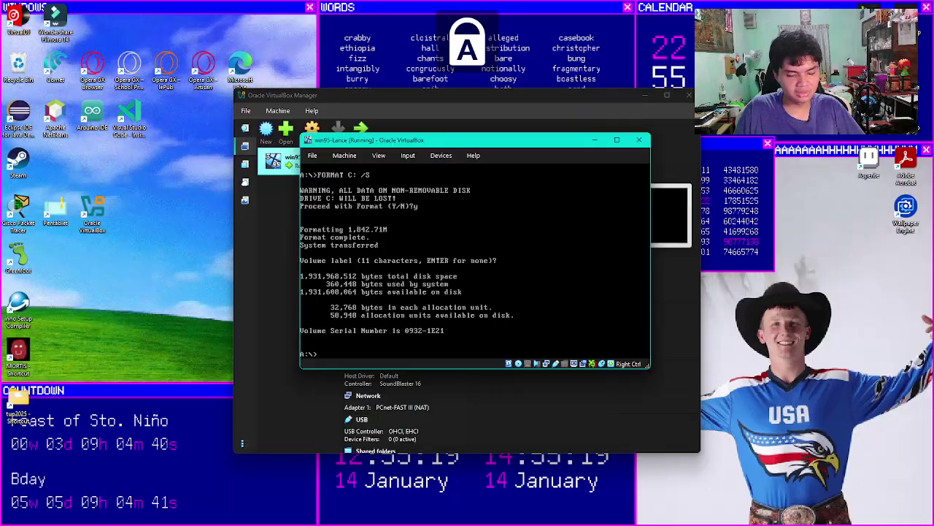
text(T D:)
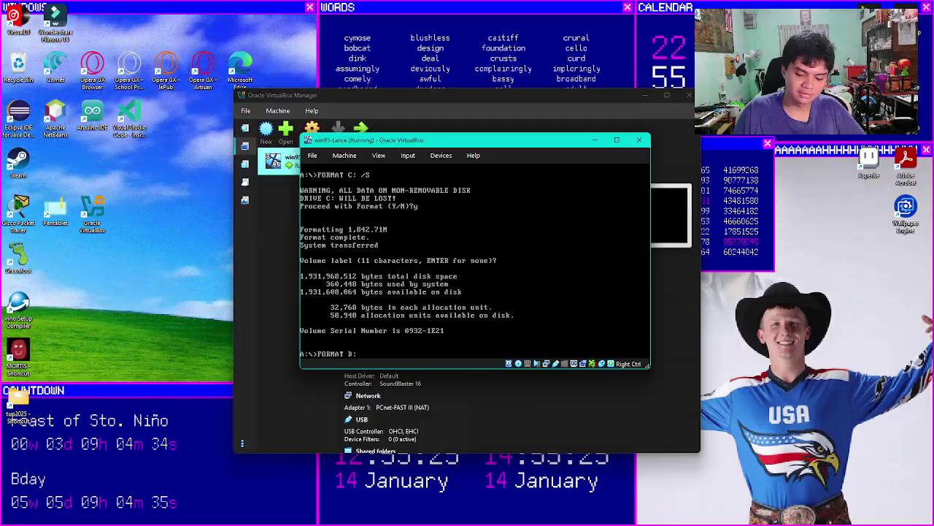
Step: Format drive D: to 1,228.46 MB, confirming with y and leaving the volume label blank
key(Return)
text(y)
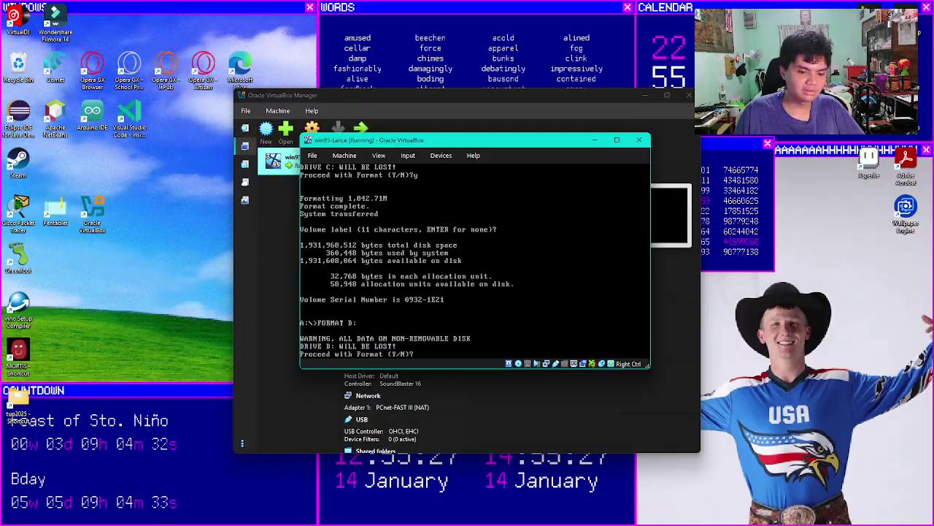
key(Return)
key(Return)
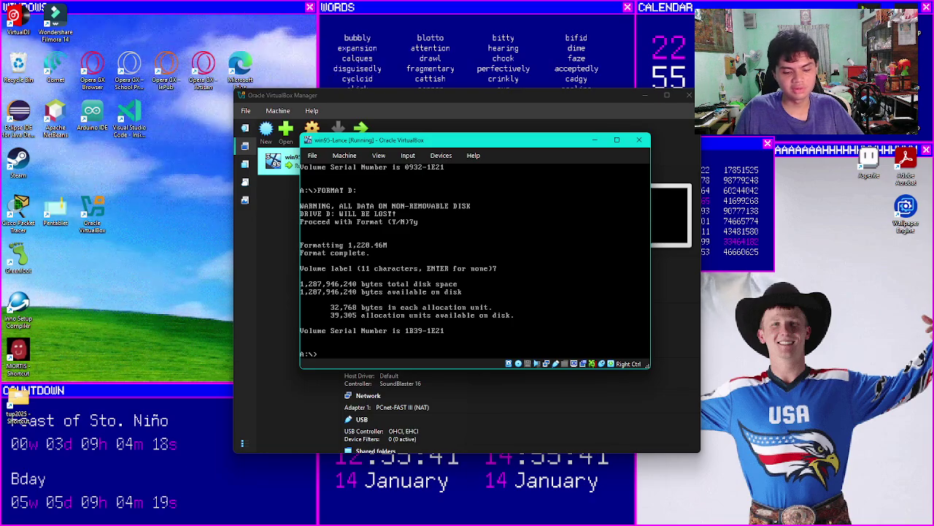
text(MD C:\)
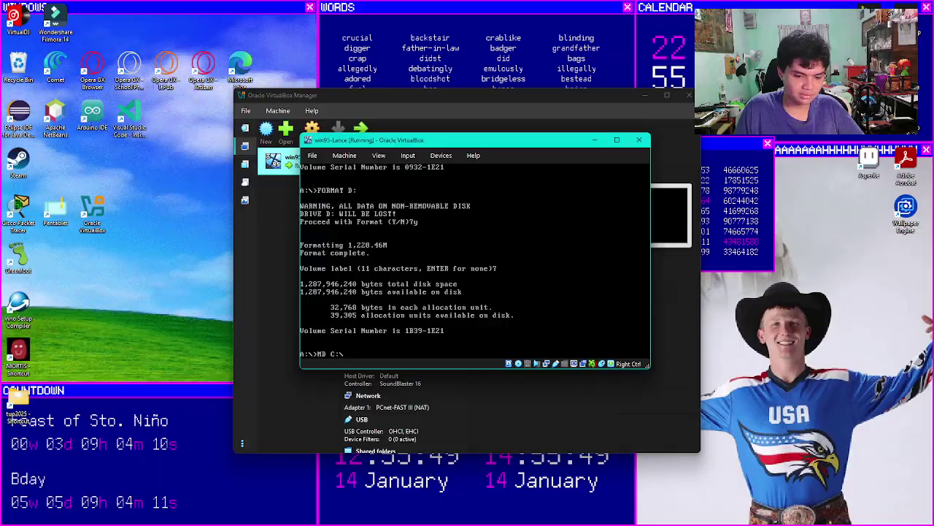
Step: Create C:\WIN95 and copy all 38 installation files from drive X: into it with COPY *.*
text(WIN)
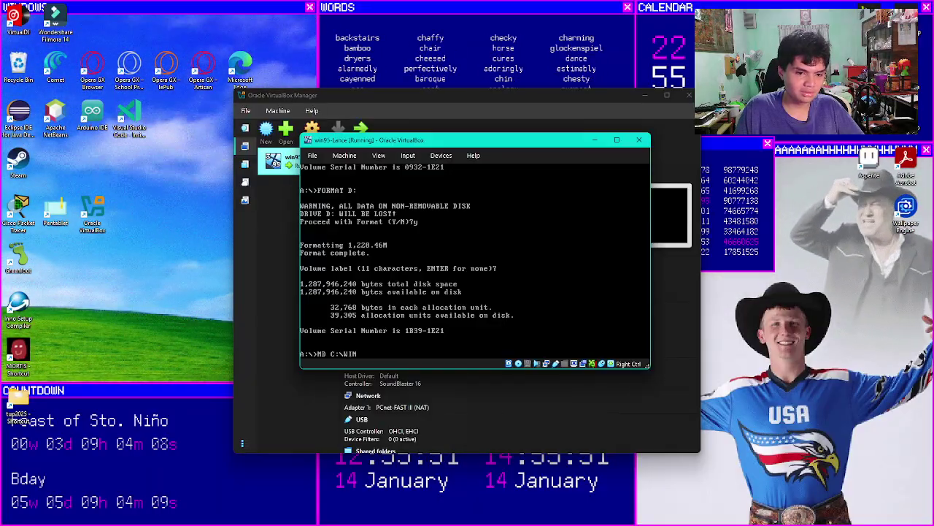
text(95)
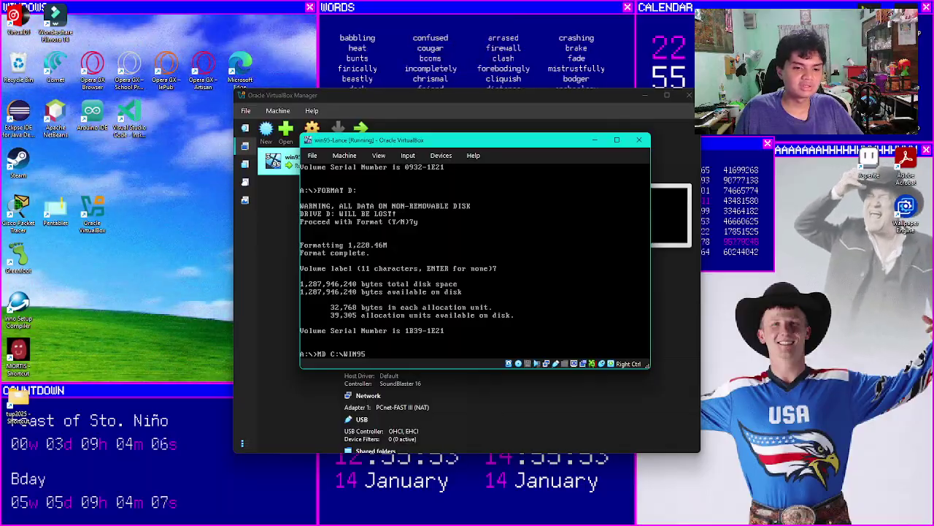
key(Return)
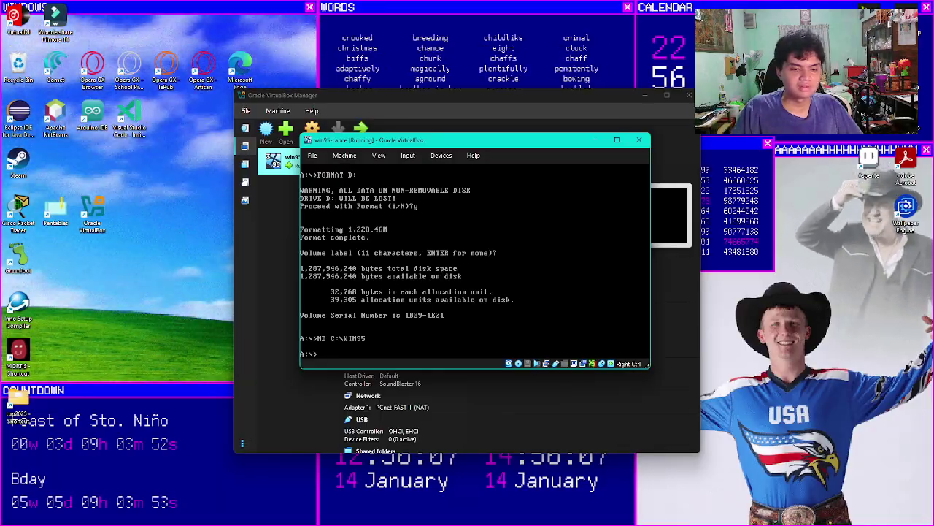
key(Caps_Lock)
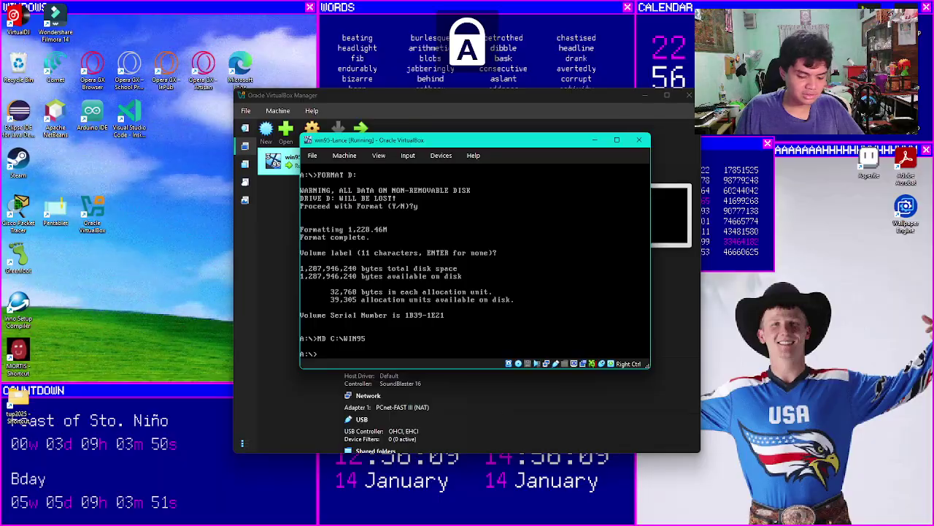
text(X)
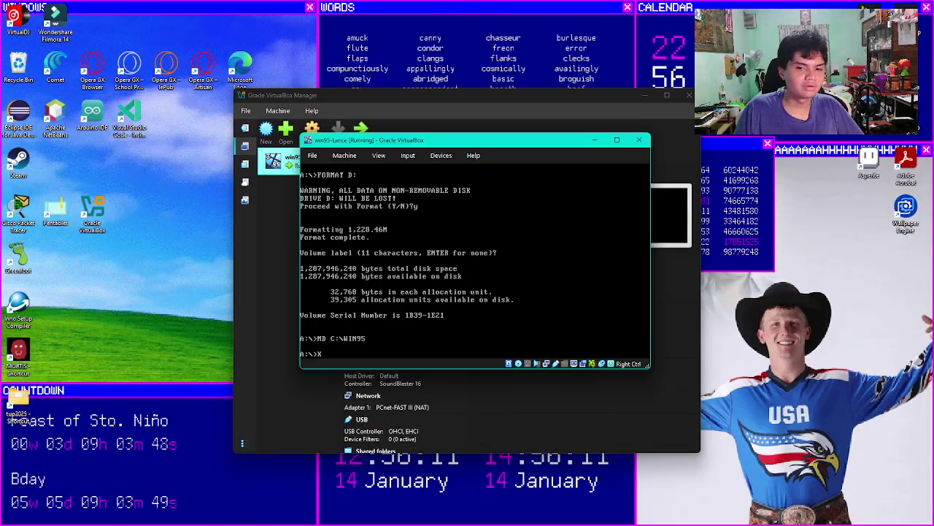
text(:)
key(Return)
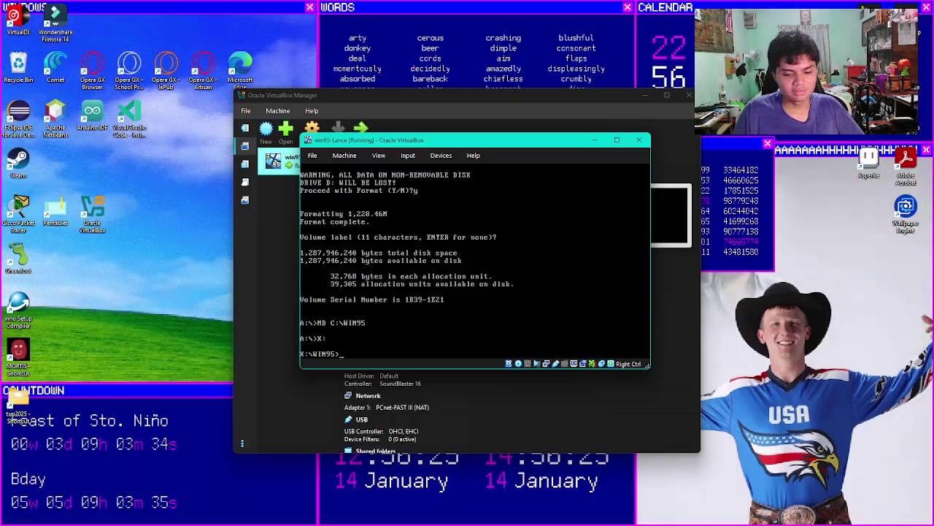
key(Caps_Lock)
text(COPY )
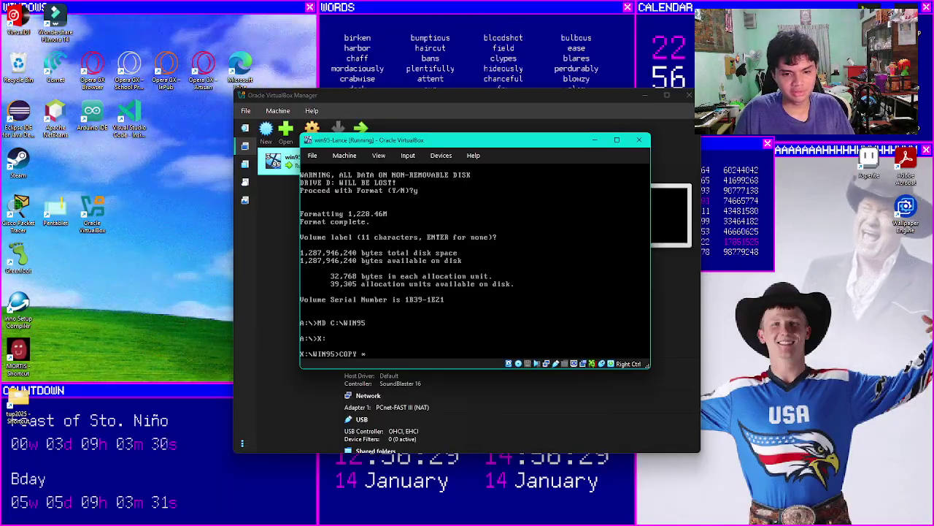
text(*.*)
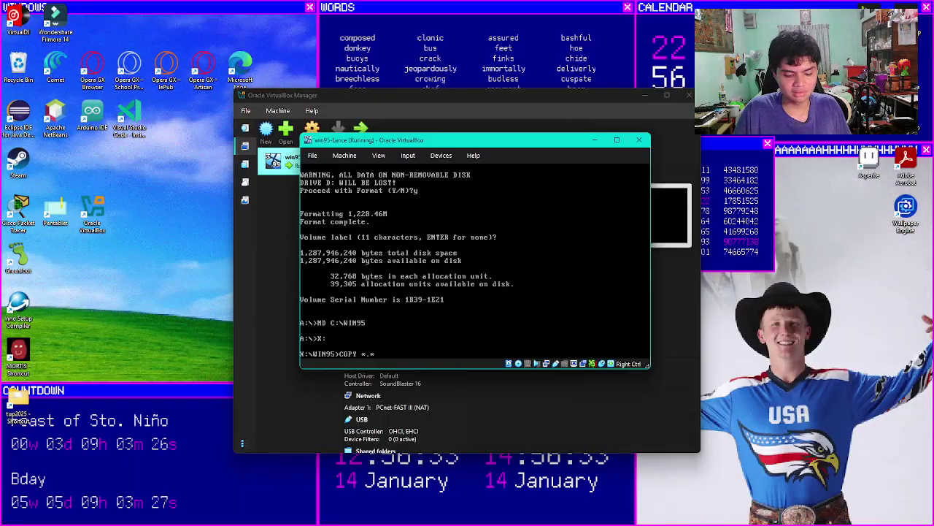
text( C:)
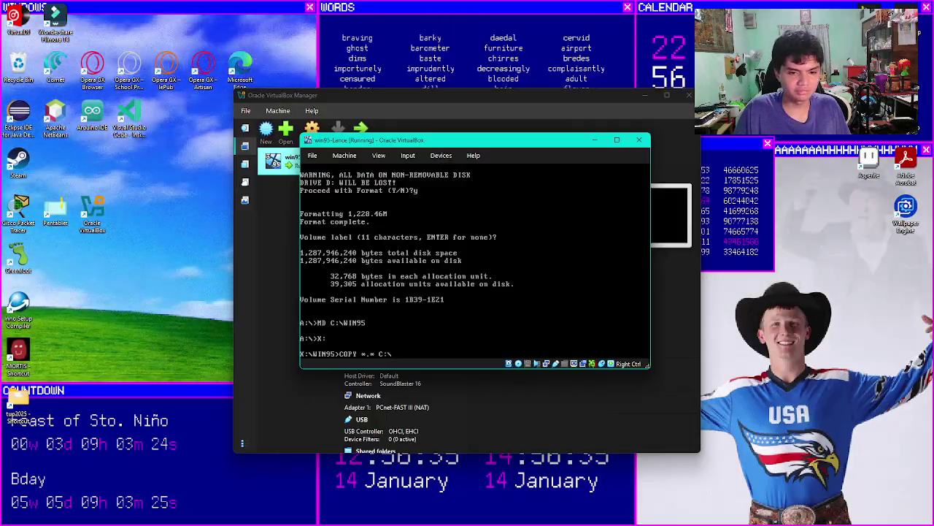
text(\WIN95)
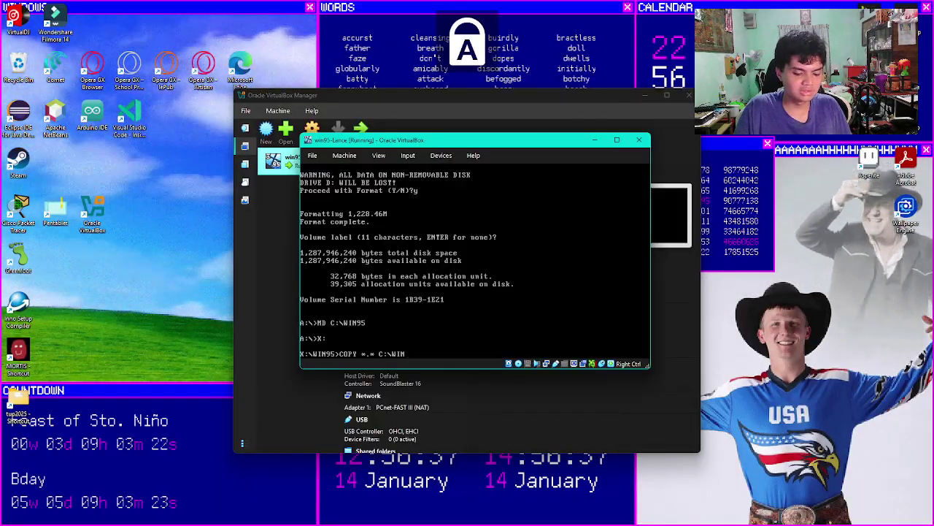
key(Caps_Lock)
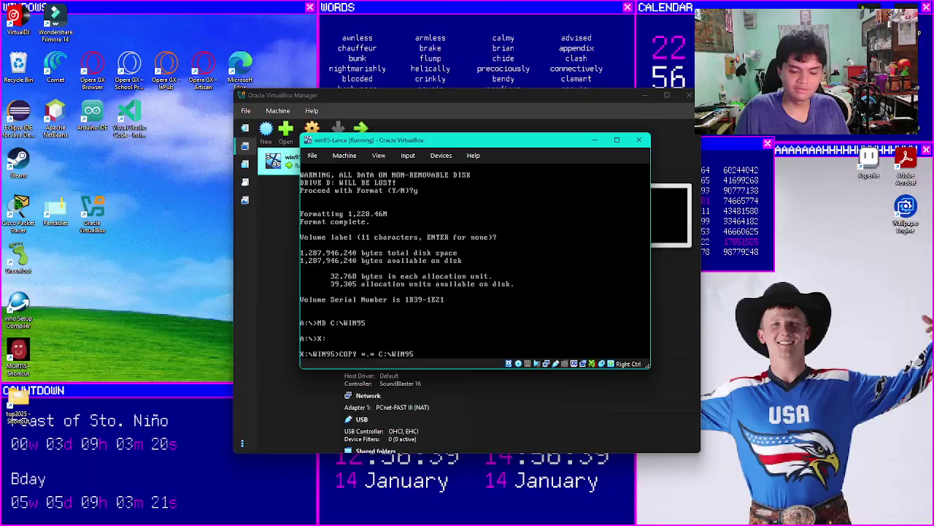
key(Return)
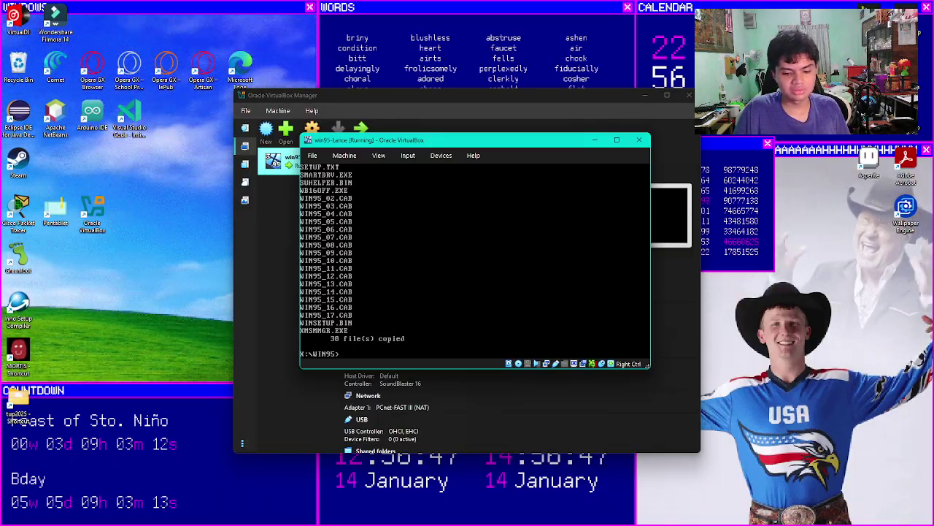
Step: Switch to drive C: and change into the \win95 folder
text(a:)
key(Return)
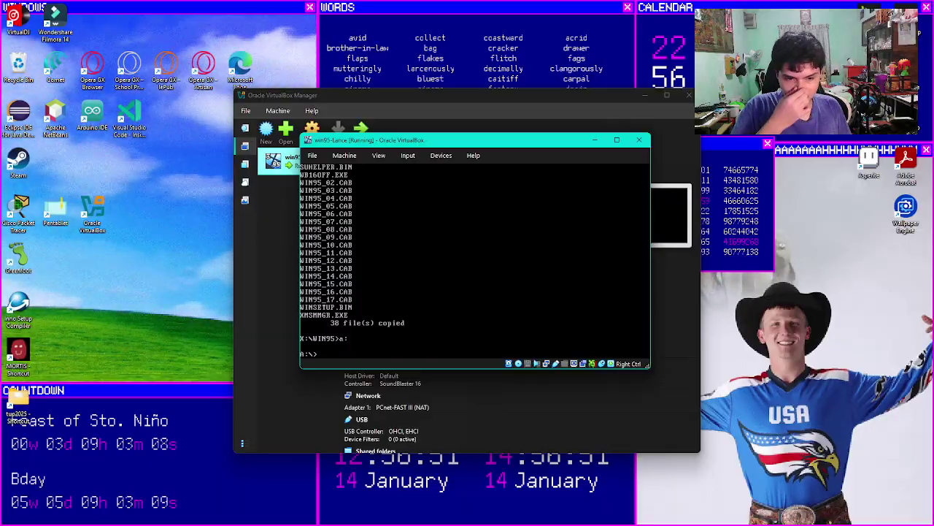
key(Caps_Lock)
text(C)
key(Caps_Lock)
text(:)
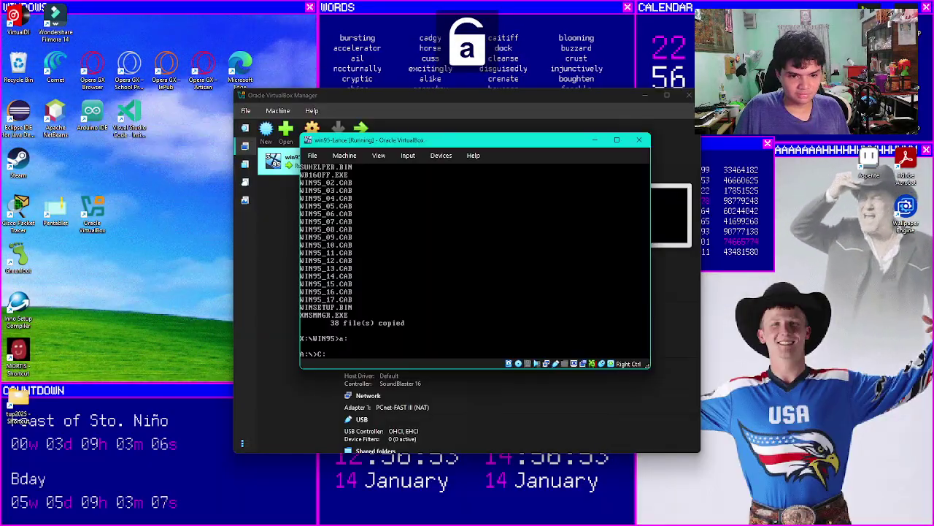
key(Return)
text(cd)
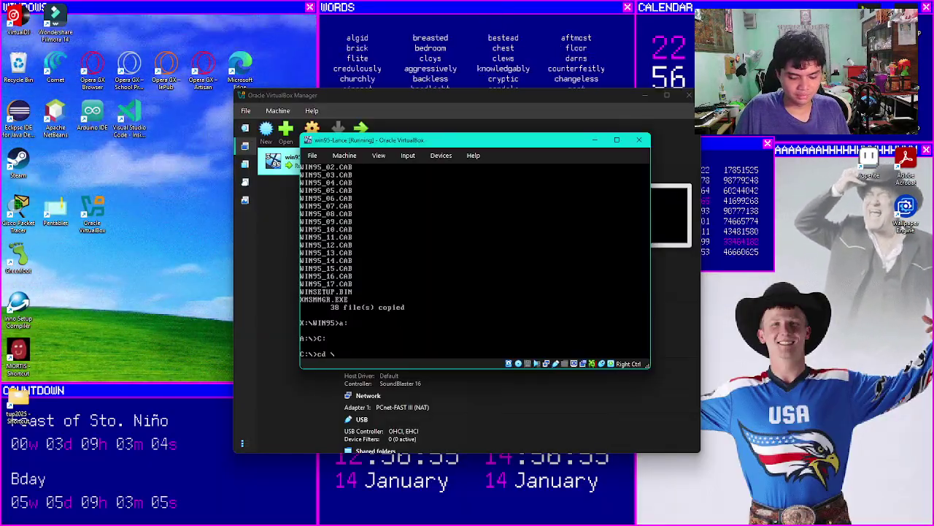
text( \win95)
key(Return)
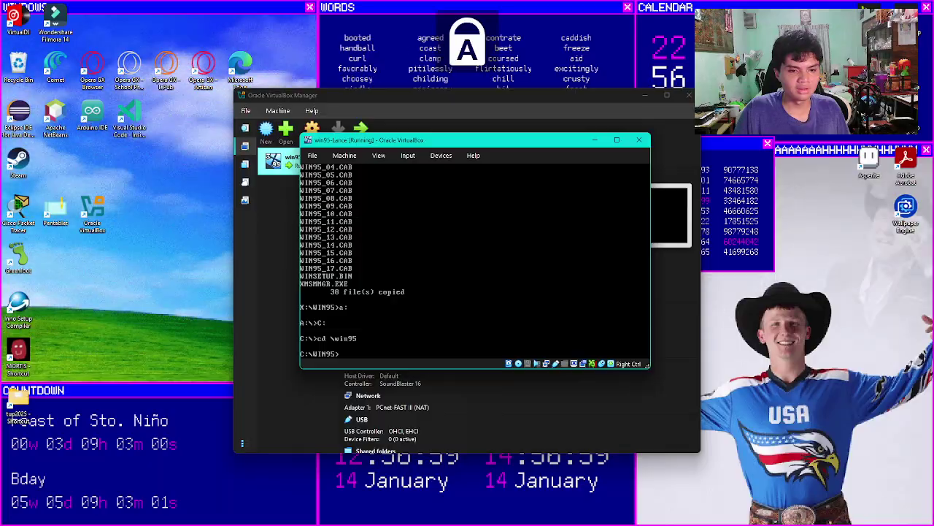
Step: Launch SETUP from C:\WIN95 and let it run its routine ScanDisk system check
text(UP)
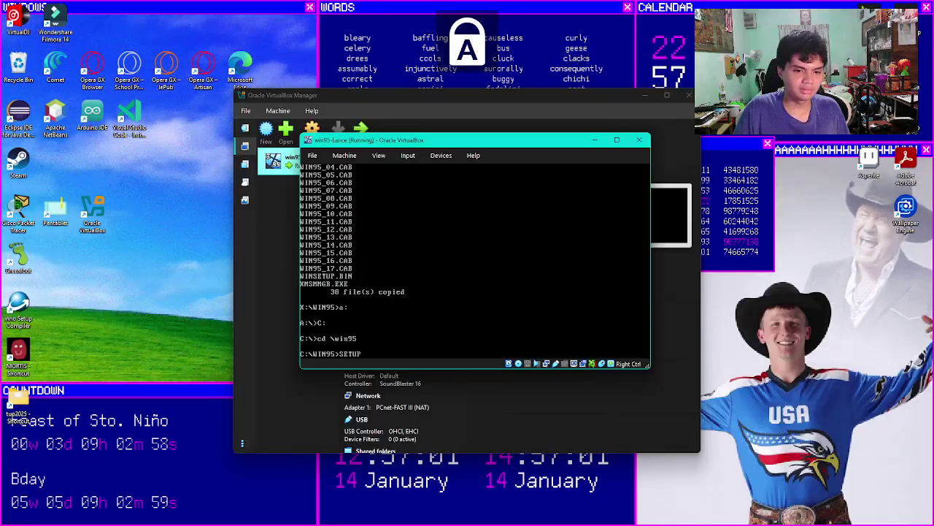
key(Caps_Lock)
key(Return)
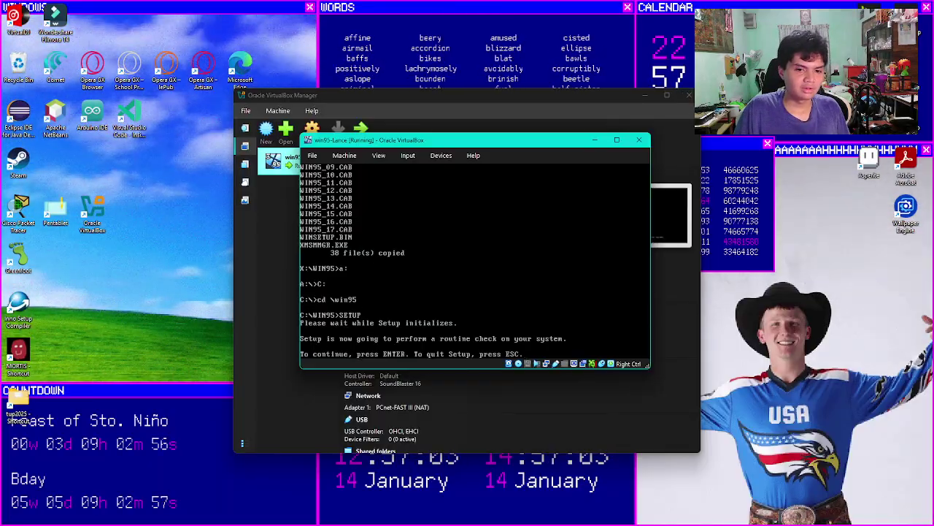
key(Return)
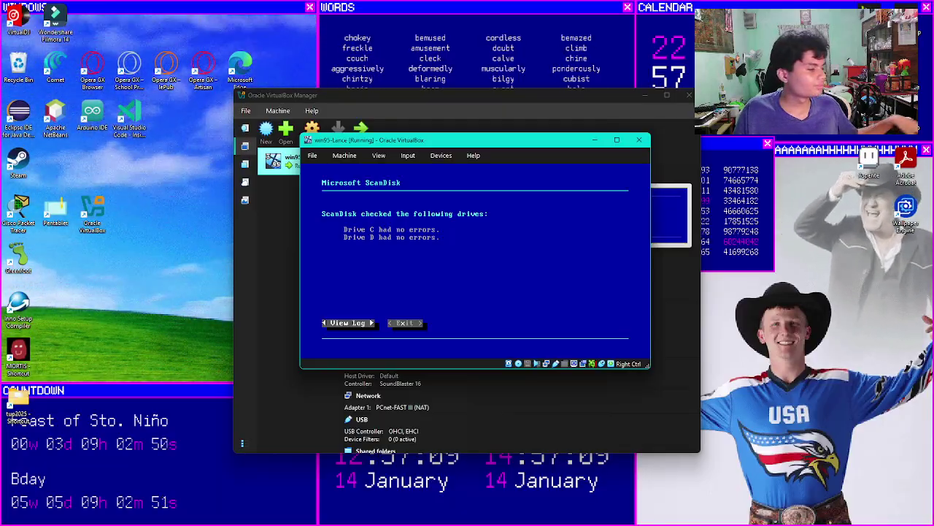
Step: Eject the disk from the virtual optical drive, then exit ScanDisk to start Windows 95 Setup
click(452, 155)
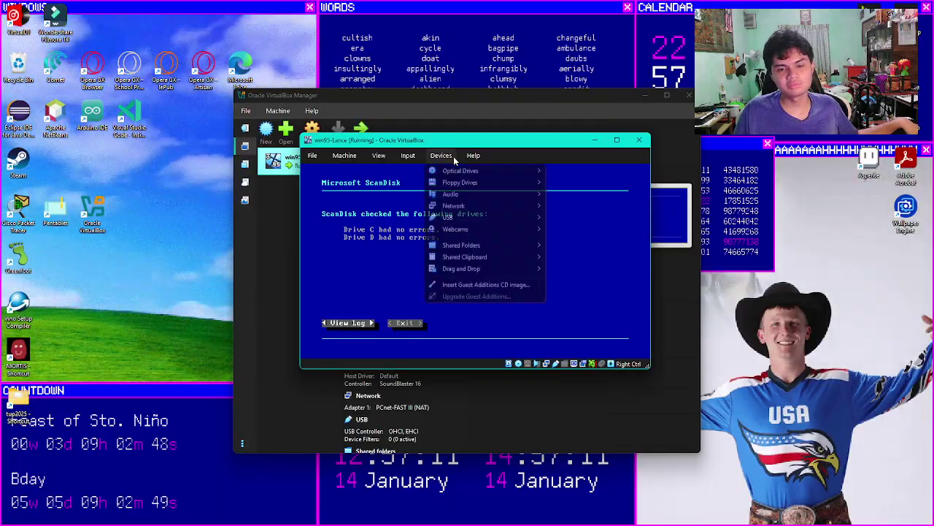
mouse_move(474, 171)
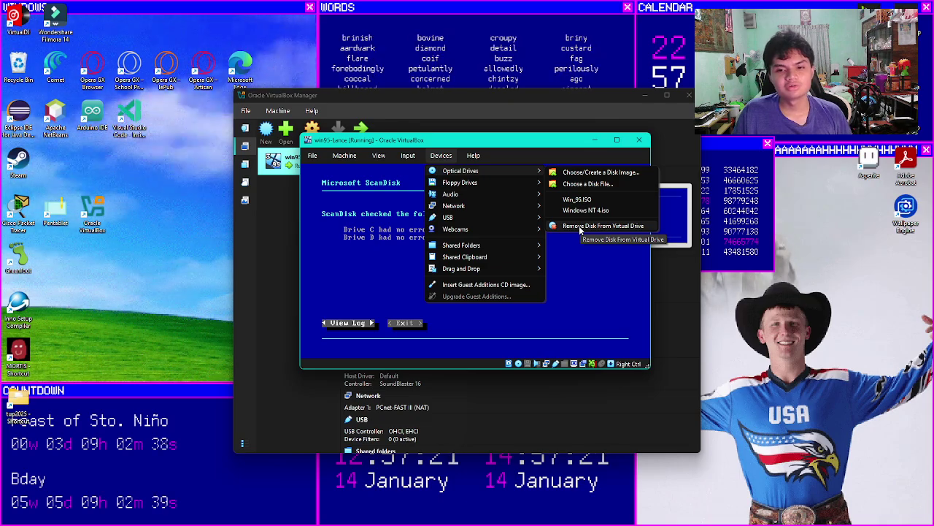
click(580, 227)
click(579, 226)
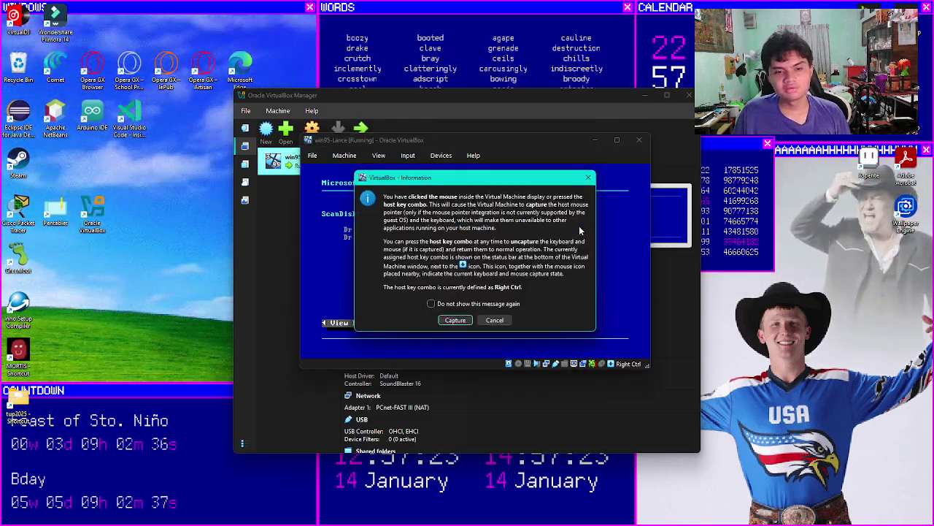
click(455, 320)
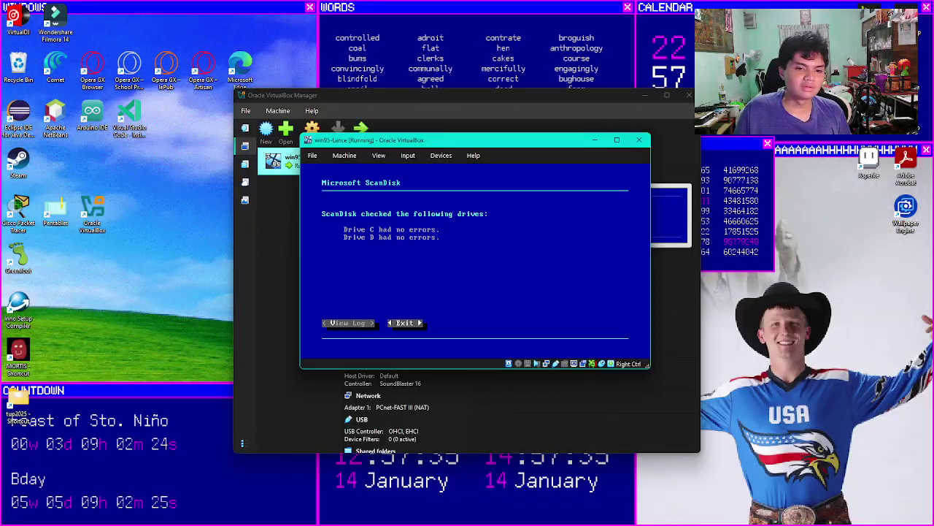
key(Tab)
key(Return)
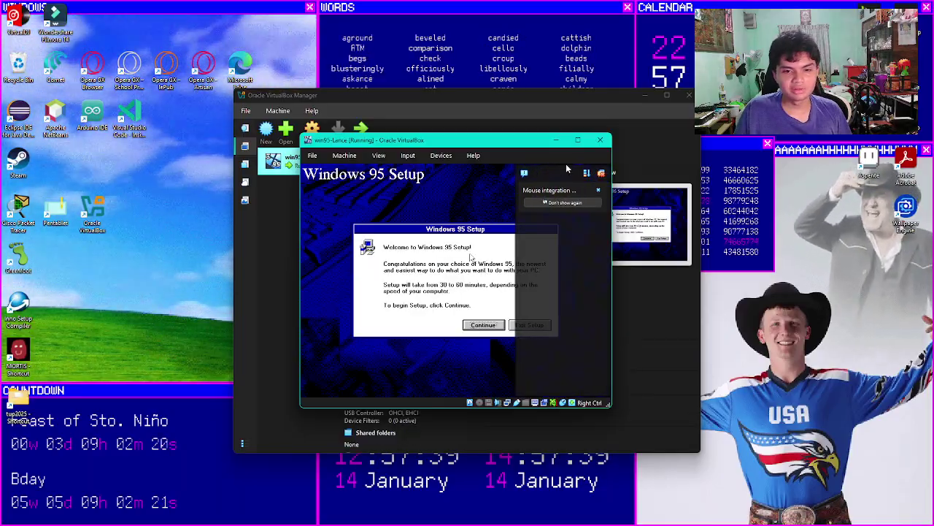
Step: Dismiss the mouse integration notice, continue past the welcome screen, and accept the license agreement
click(600, 174)
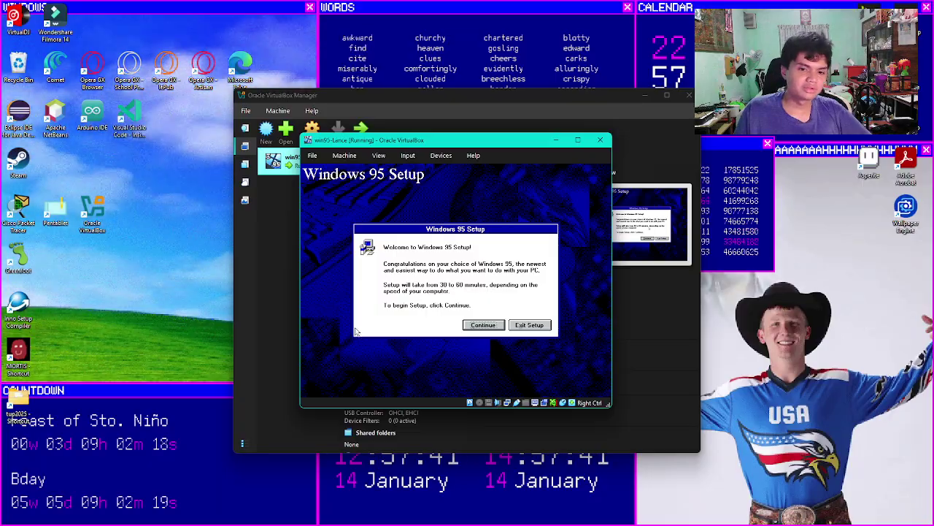
click(482, 324)
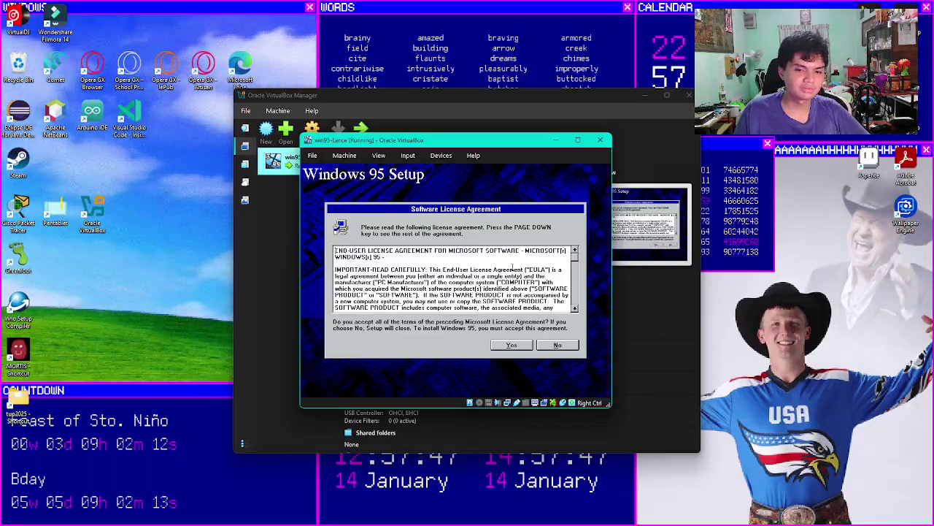
drag(574, 253, 574, 305)
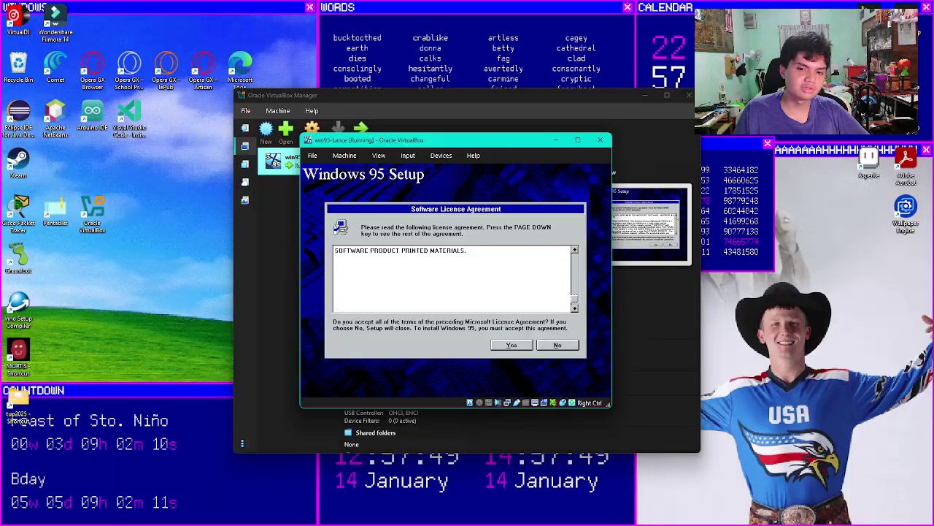
click(511, 344)
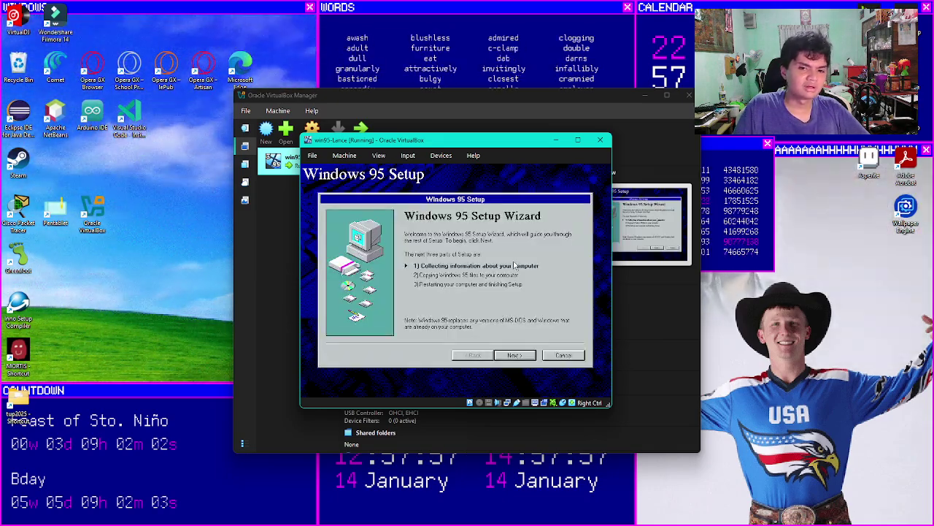
Step: Keep C:\WINDOWS as the install directory and choose the Custom setup type
click(520, 355)
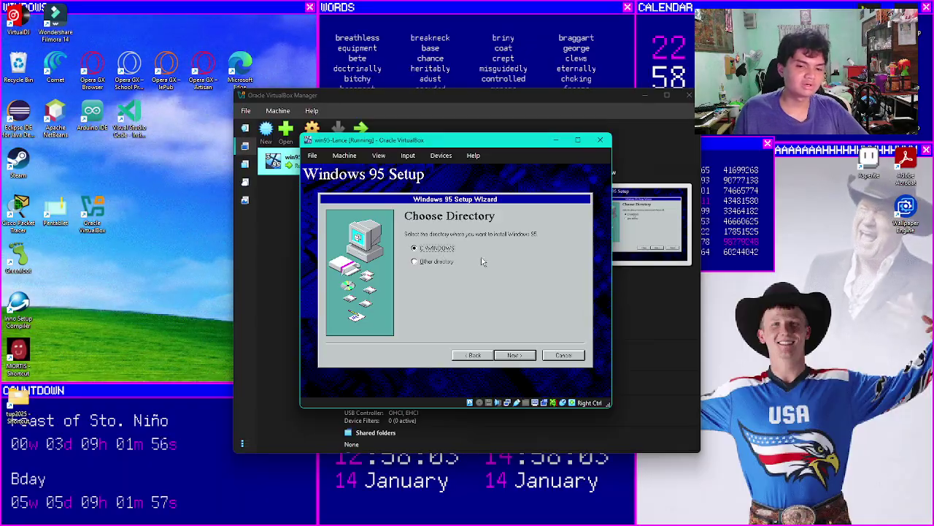
click(515, 355)
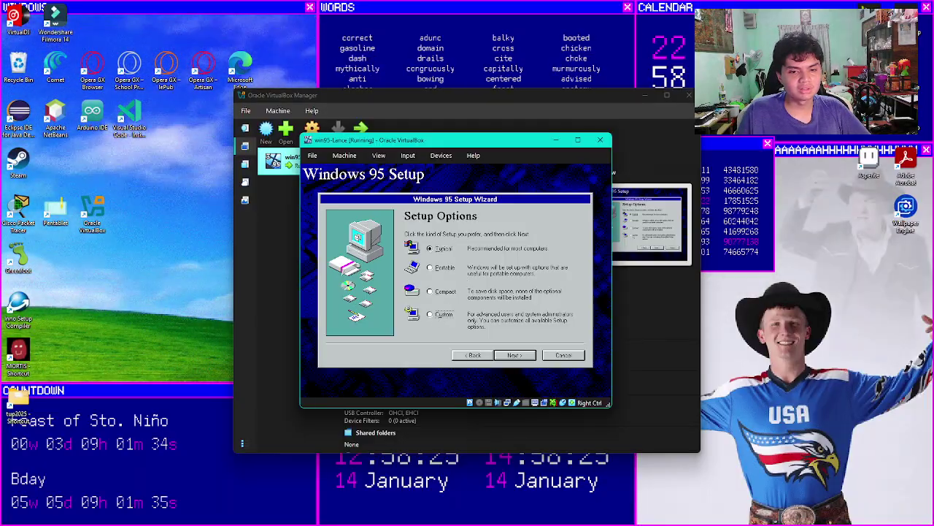
click(443, 315)
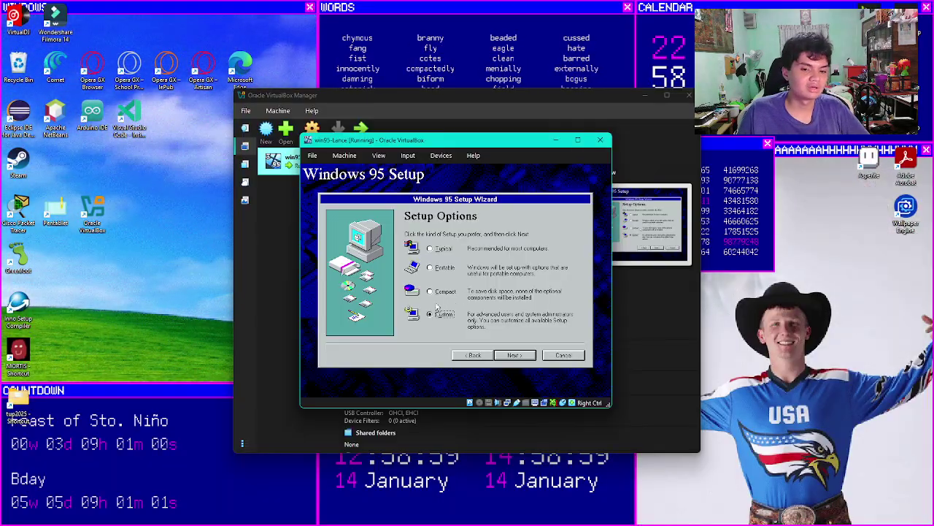
click(514, 356)
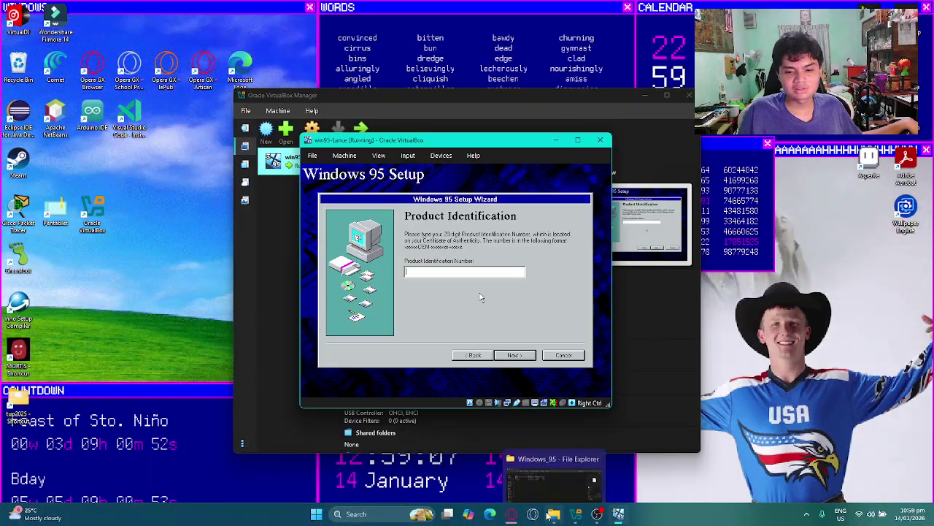
Step: Open the Serial file from the Windows_95 folder in Notepad beside the VM window
click(549, 515)
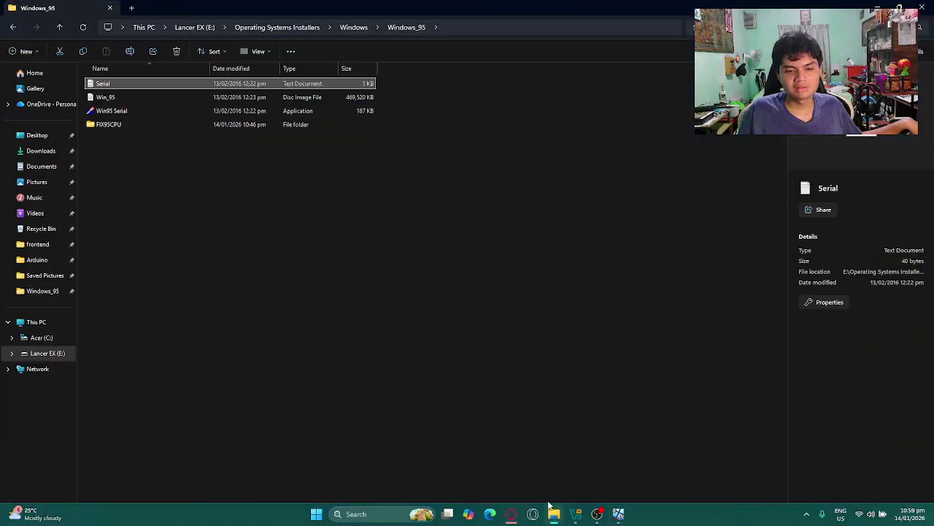
double_click(158, 86)
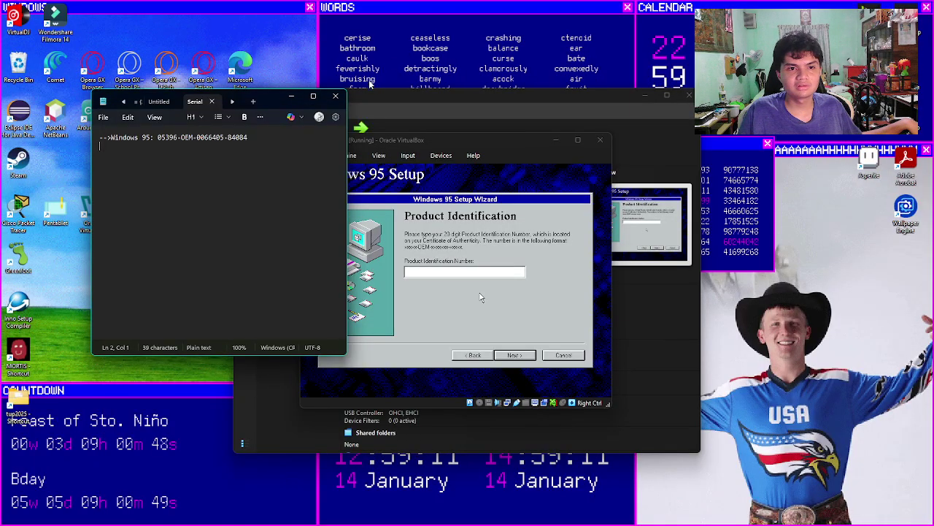
drag(273, 99, 850, 82)
click(557, 267)
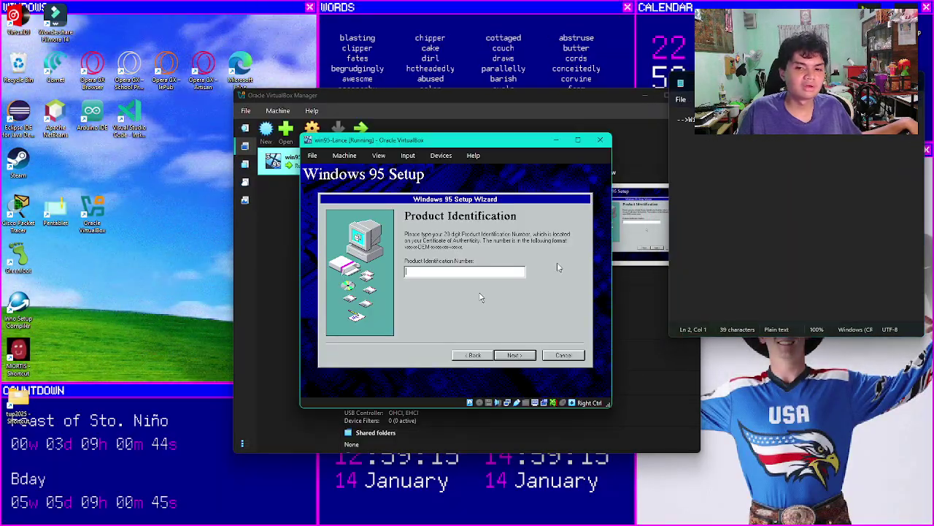
click(437, 340)
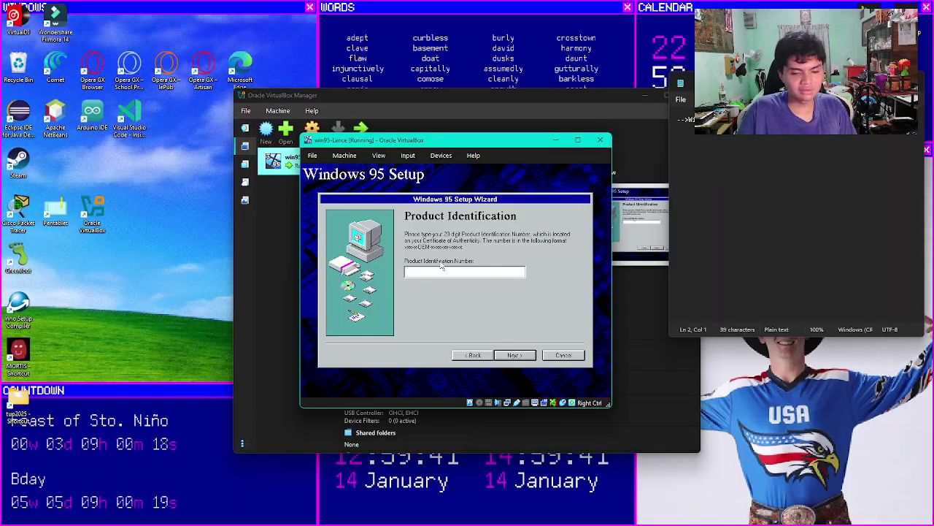
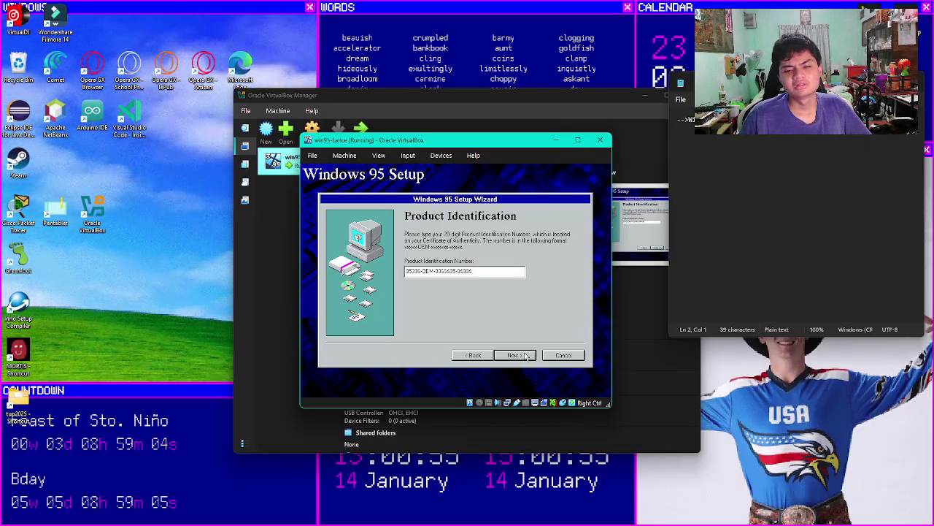
Step: Submit the product key, then enter 'End User' as name and company and continue
click(525, 355)
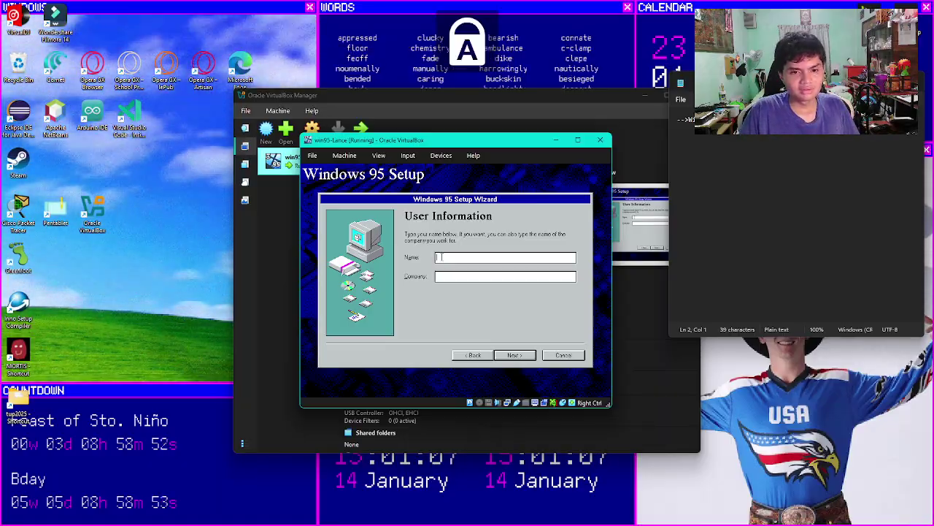
text(End US)
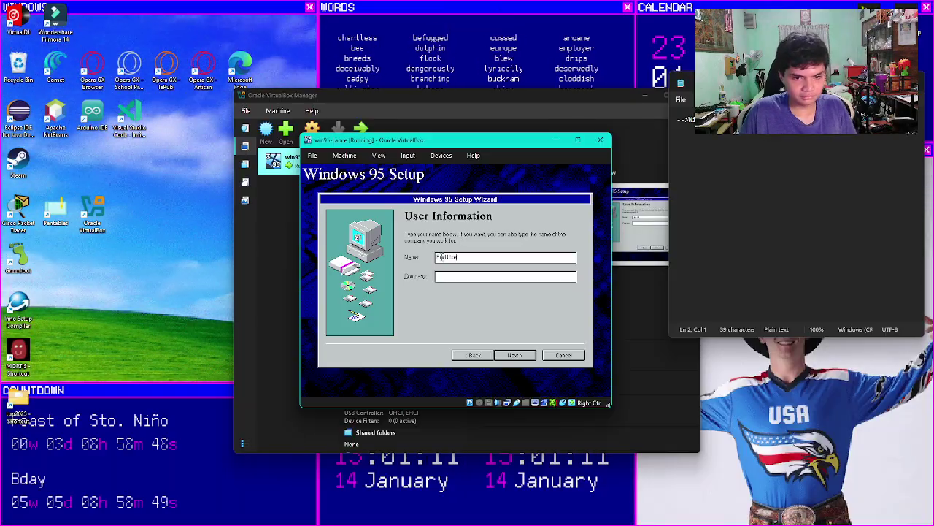
text(End use)
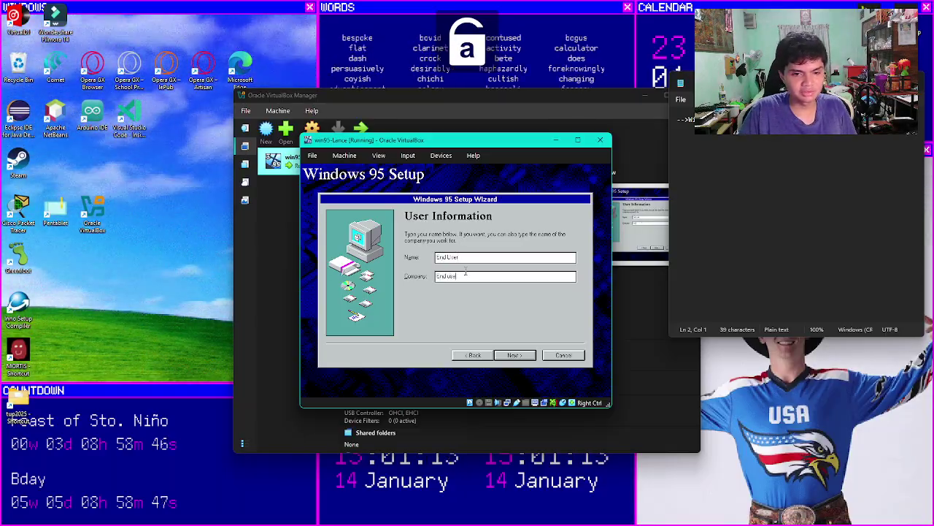
key(BackSpace)
key(BackSpace)
key(BackSpace)
key(Caps_Lock)
text(U)
key(Caps_Lock)
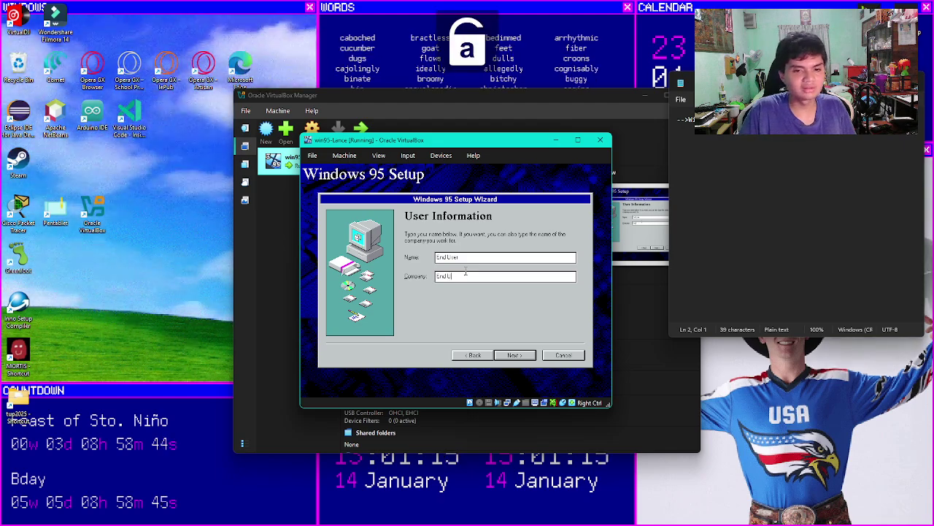
text(ser)
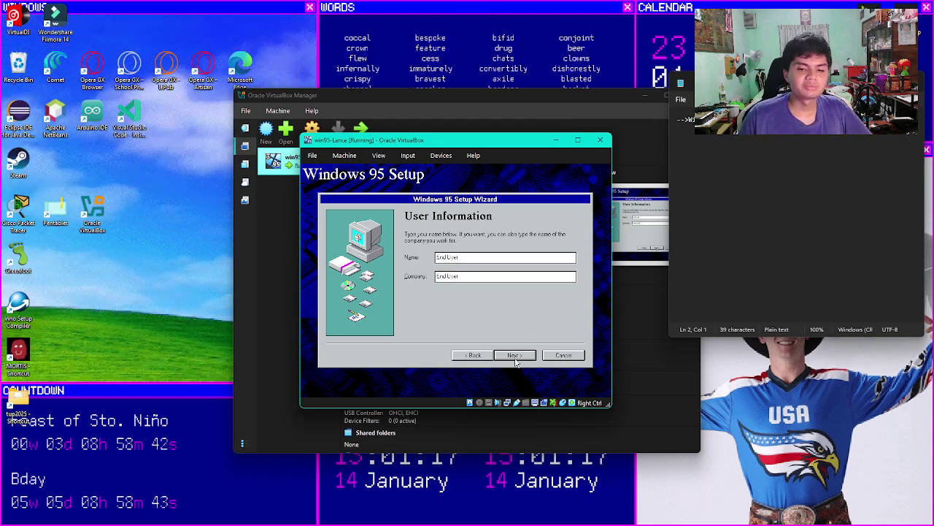
click(514, 356)
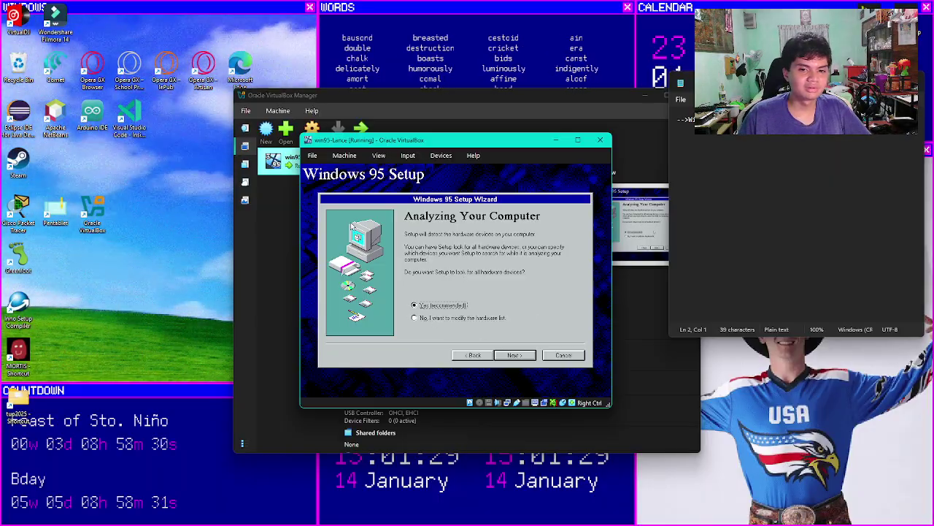
Step: Have Setup detect the Network Adapter and the Sound, MIDI, or Video Capture Card
click(516, 356)
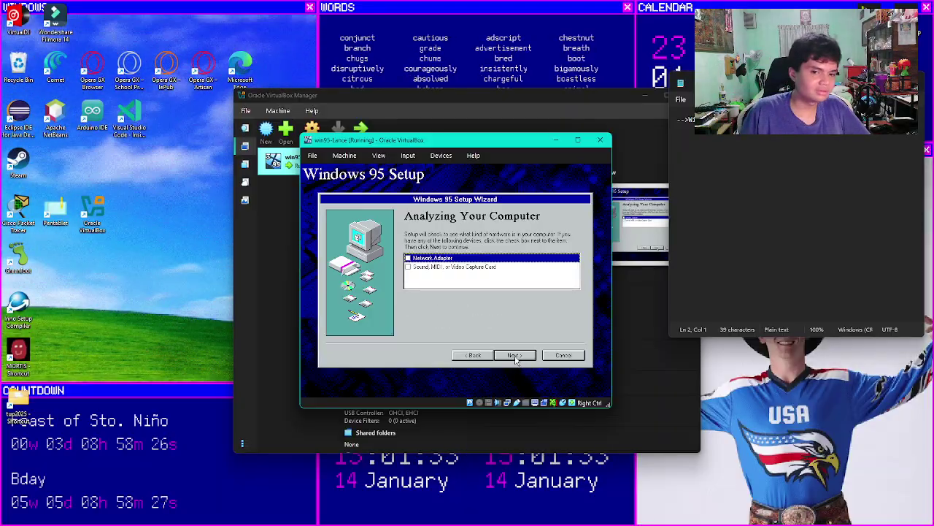
click(408, 258)
click(409, 267)
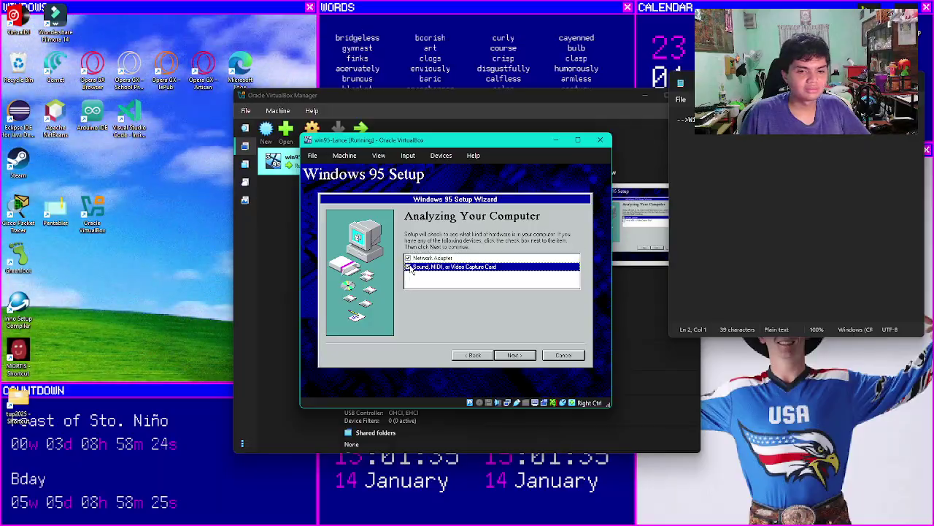
click(523, 355)
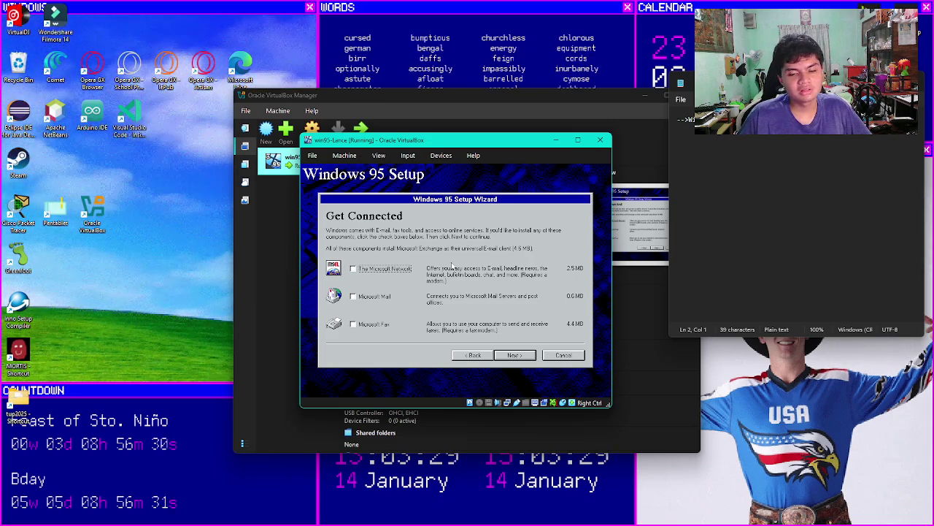
Step: Tick The Microsoft Network and Microsoft Fax on the Get Connected page
click(354, 270)
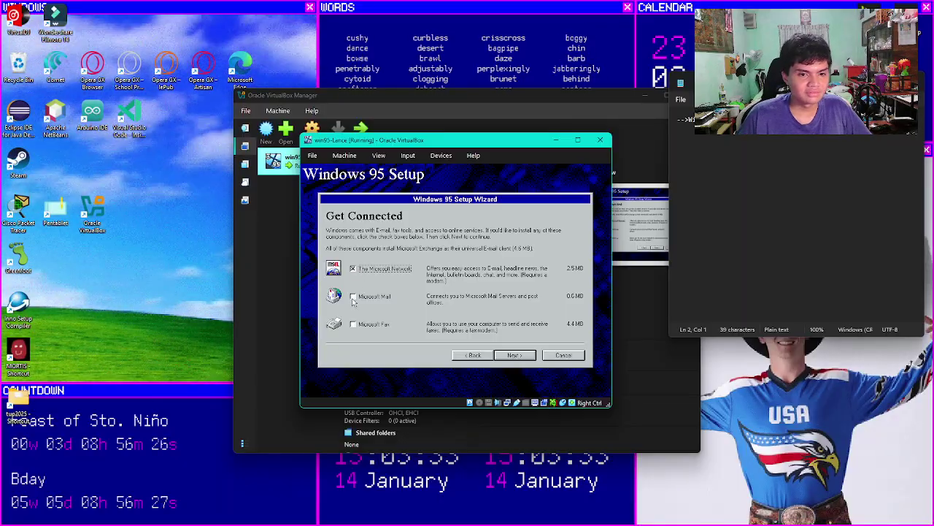
click(353, 324)
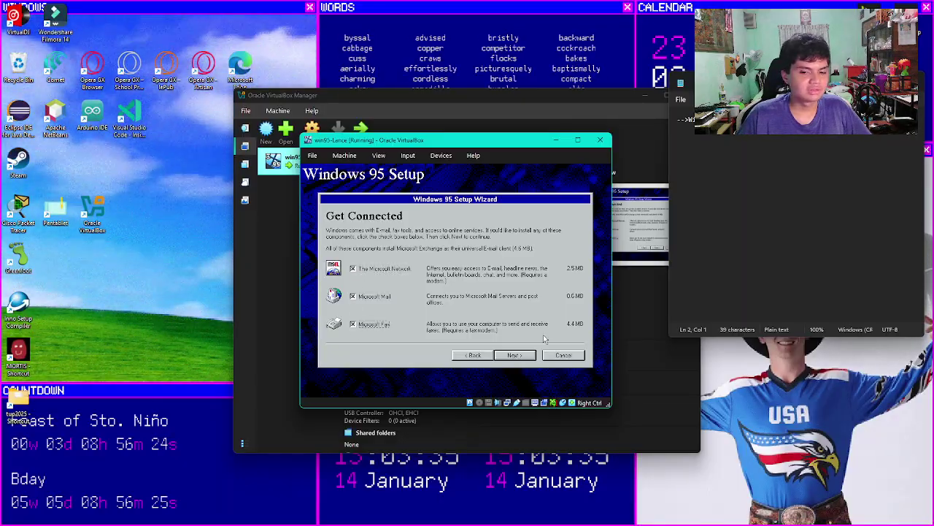
click(514, 355)
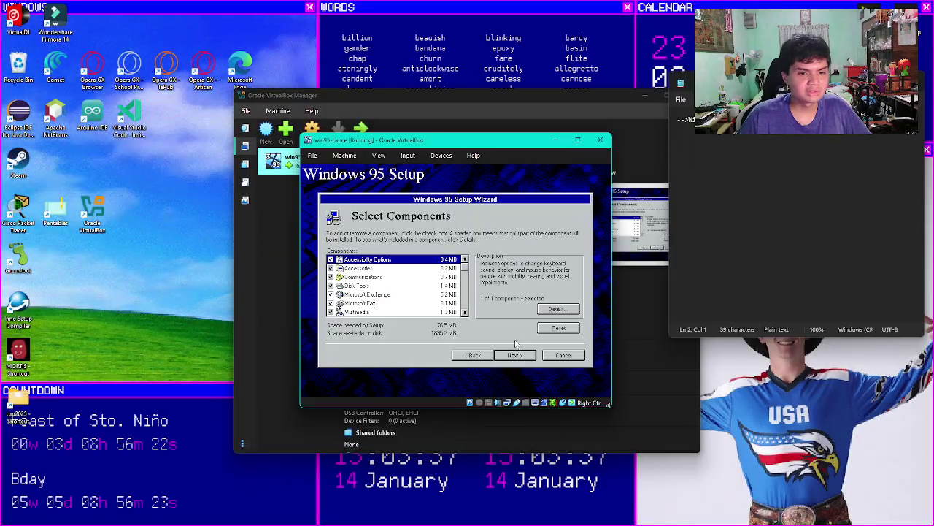
Step: Review the Select Components list, keeping every component selected, and continue
click(466, 280)
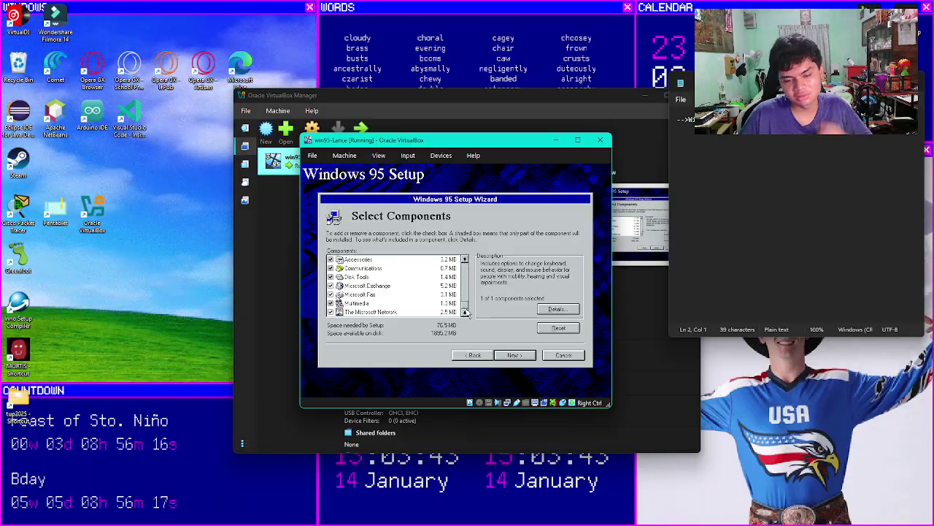
scroll(468, 304, up, 1)
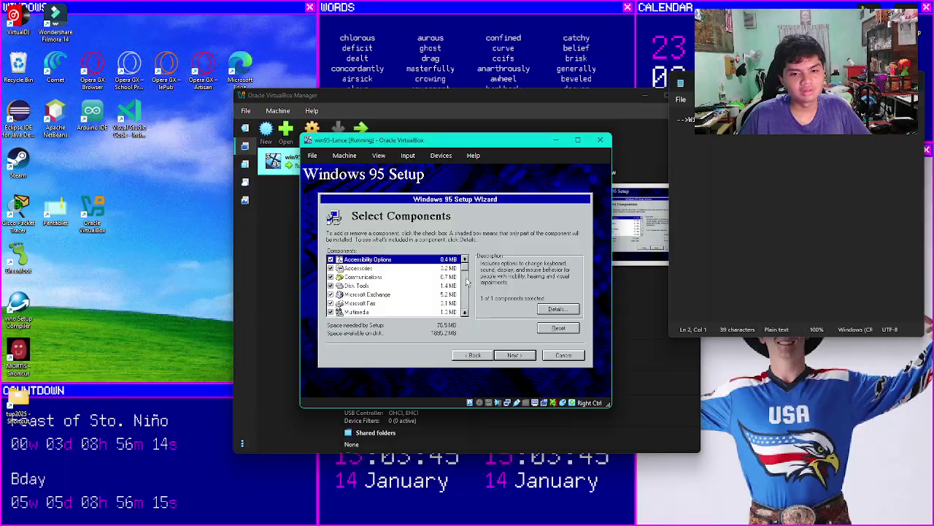
drag(467, 271, 467, 309)
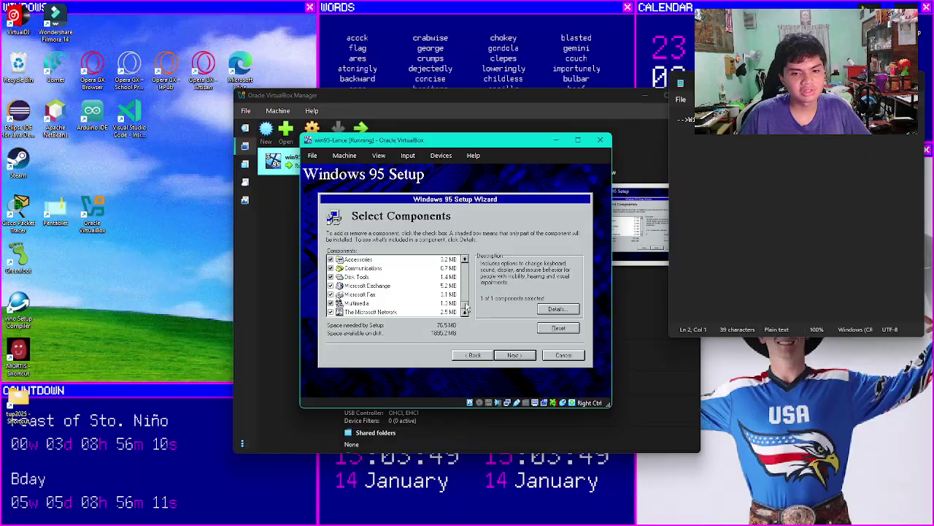
mouse_move(465, 304)
mouse_down()
mouse_move(465, 265)
mouse_move(465, 307)
mouse_up()
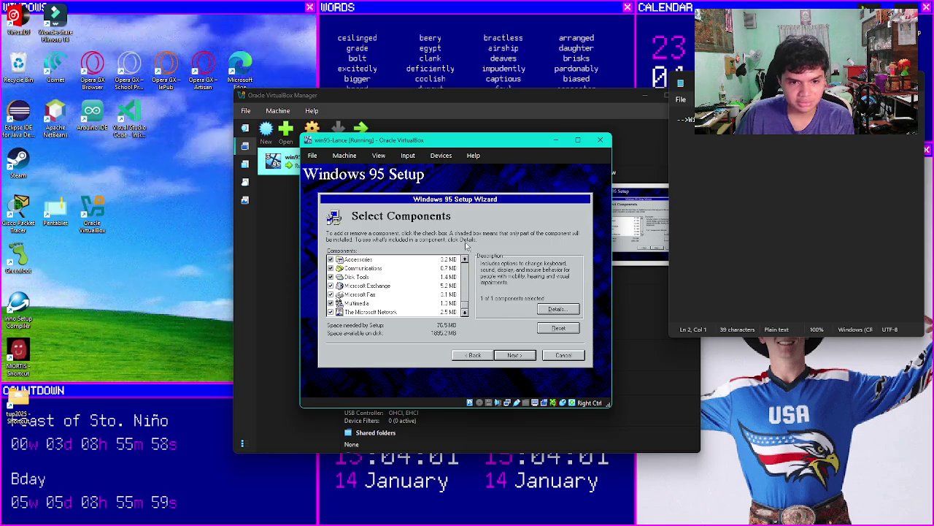
click(464, 257)
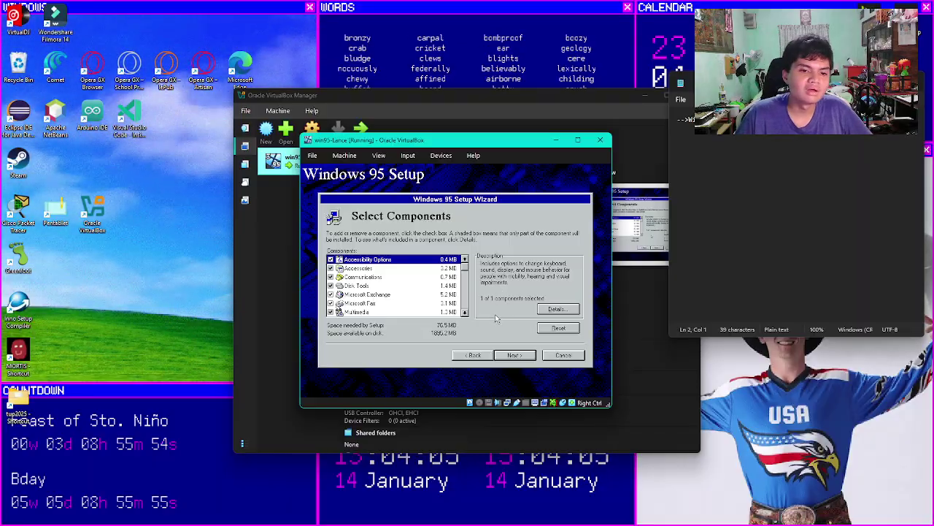
click(513, 356)
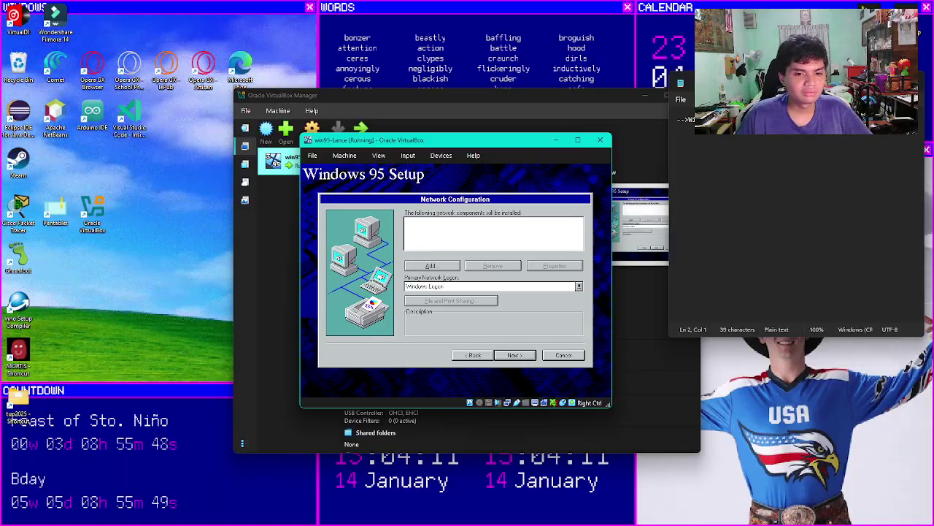
Step: Add an Adapter network component using the Existing Ndis2 Driver
key(Tab)
click(431, 265)
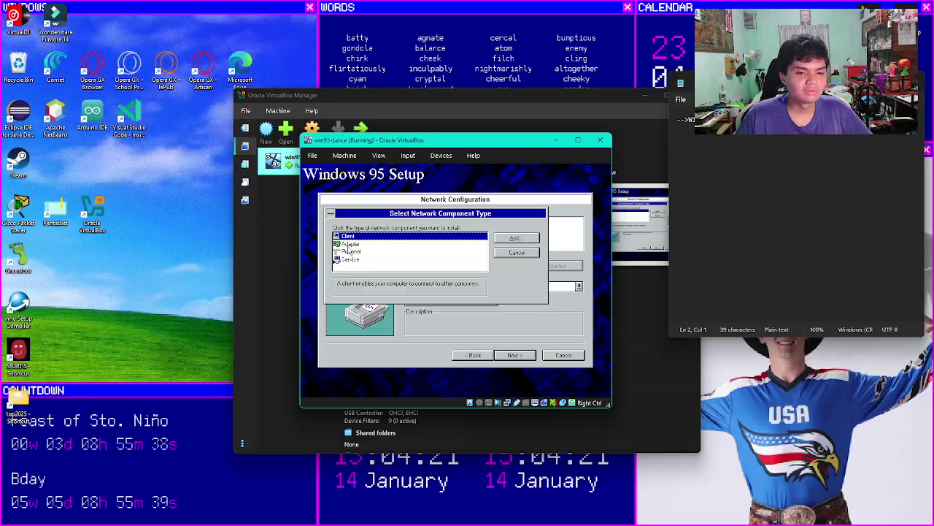
click(348, 262)
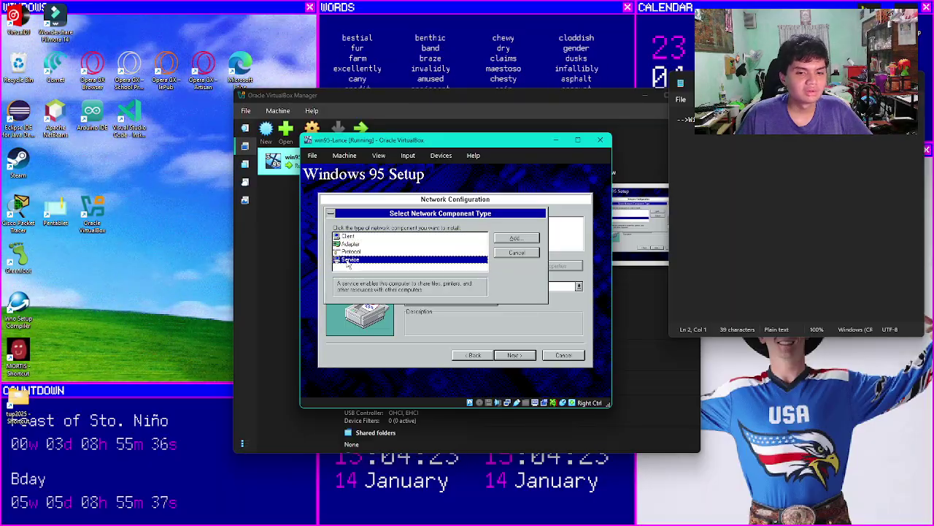
key(Up)
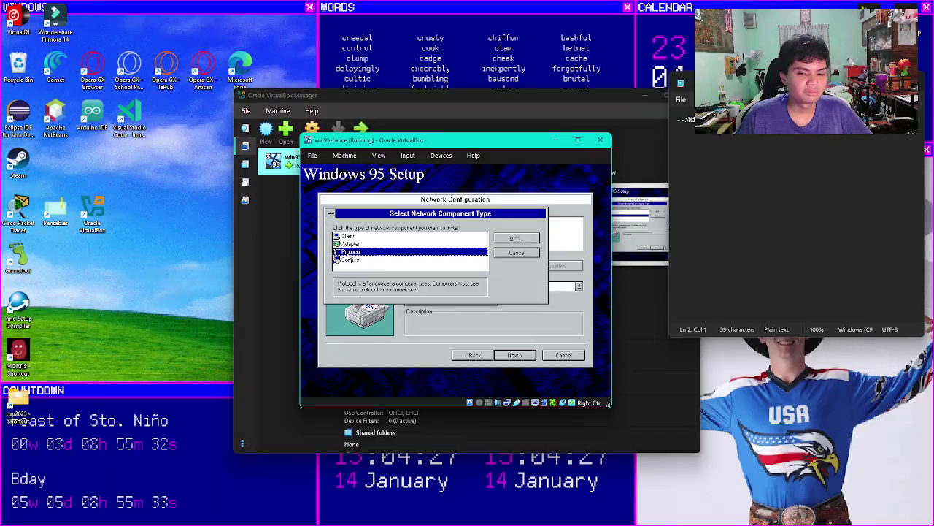
key(Up)
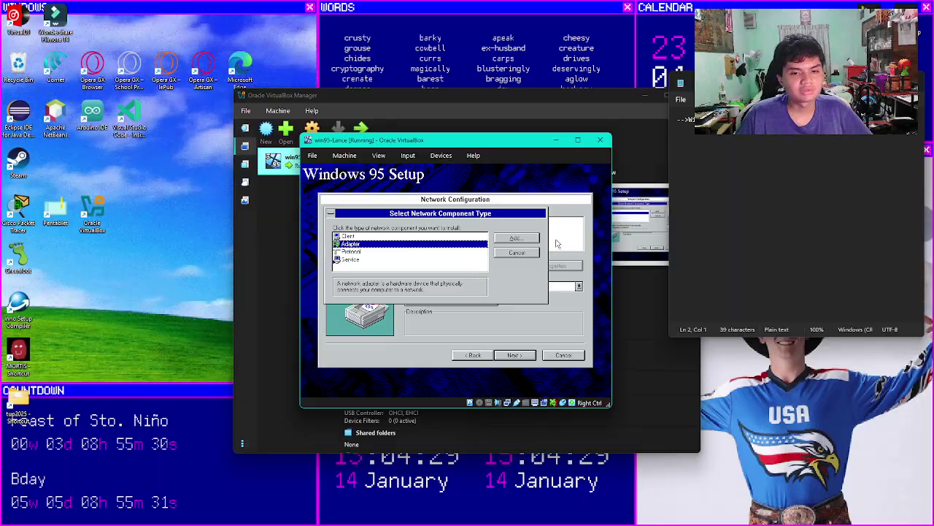
click(514, 240)
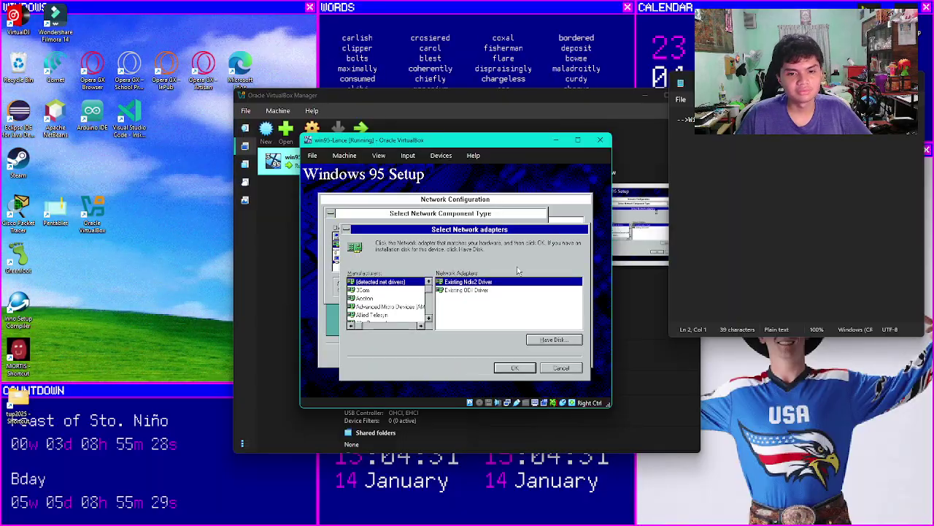
click(525, 371)
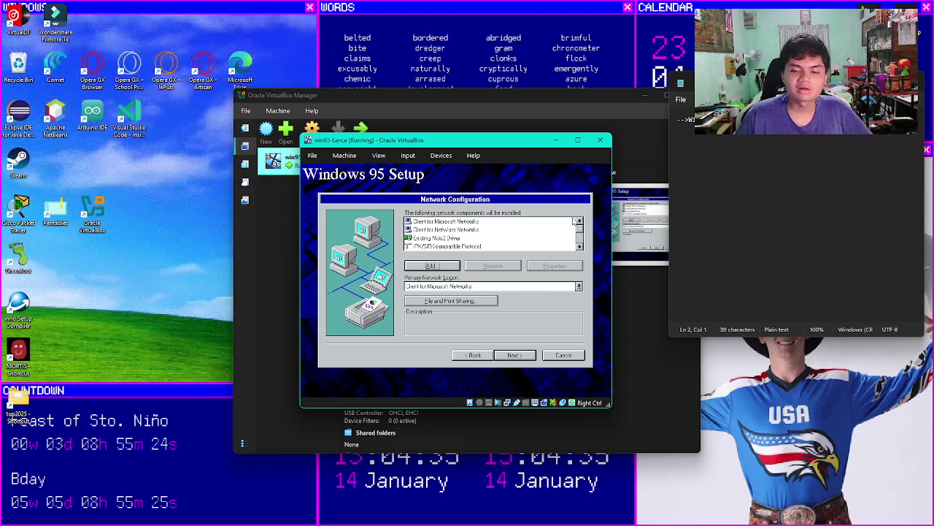
Step: Review the Network Configuration page and proceed to Identification
click(579, 228)
click(579, 222)
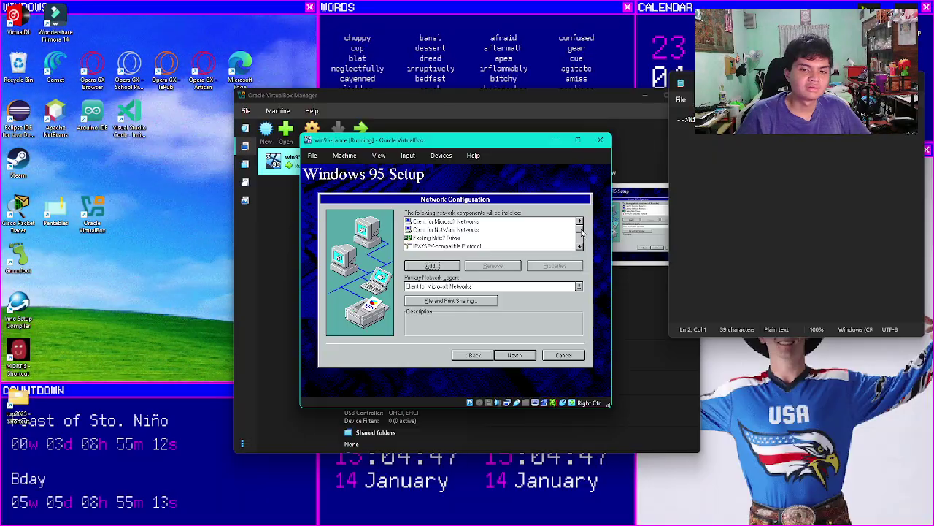
mouse_move(581, 231)
mouse_down()
mouse_move(581, 241)
mouse_move(581, 229)
mouse_up()
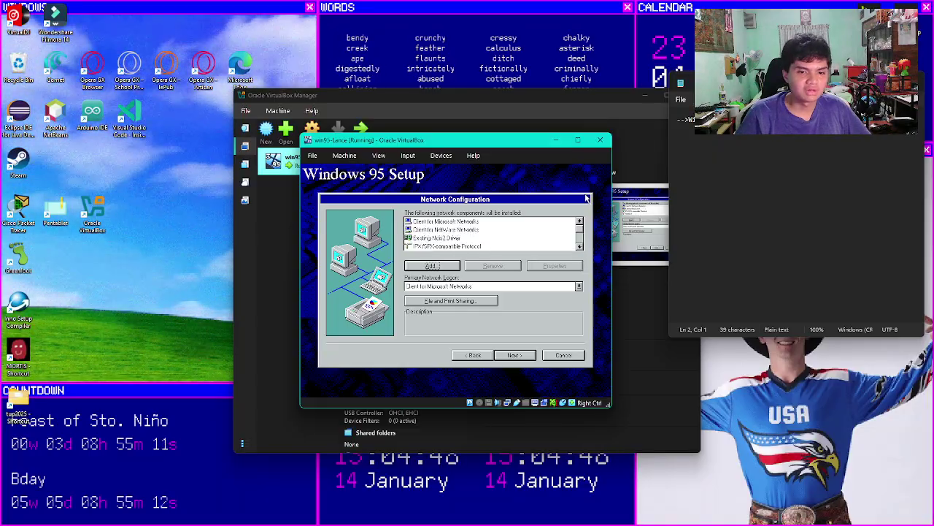
click(532, 355)
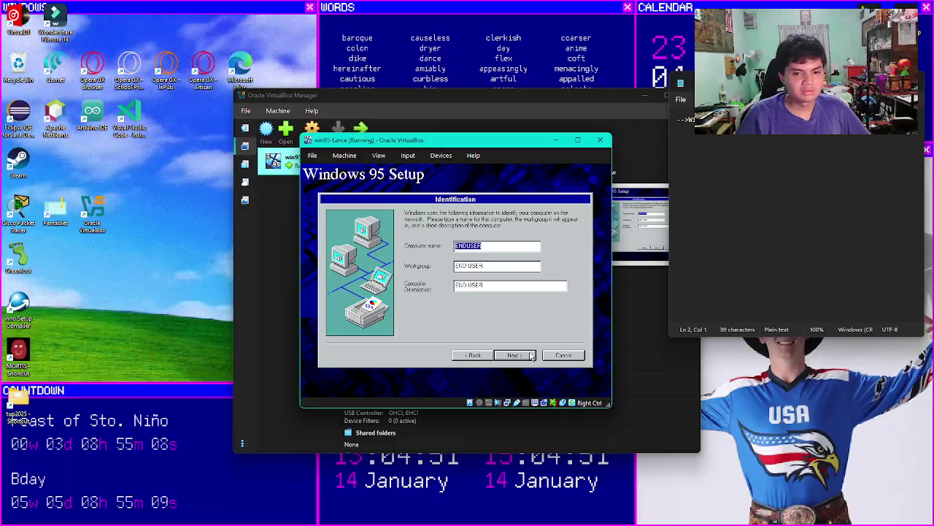
Step: Keep computer name ENDUSER, workgroup END USER and the default computer settings
click(497, 247)
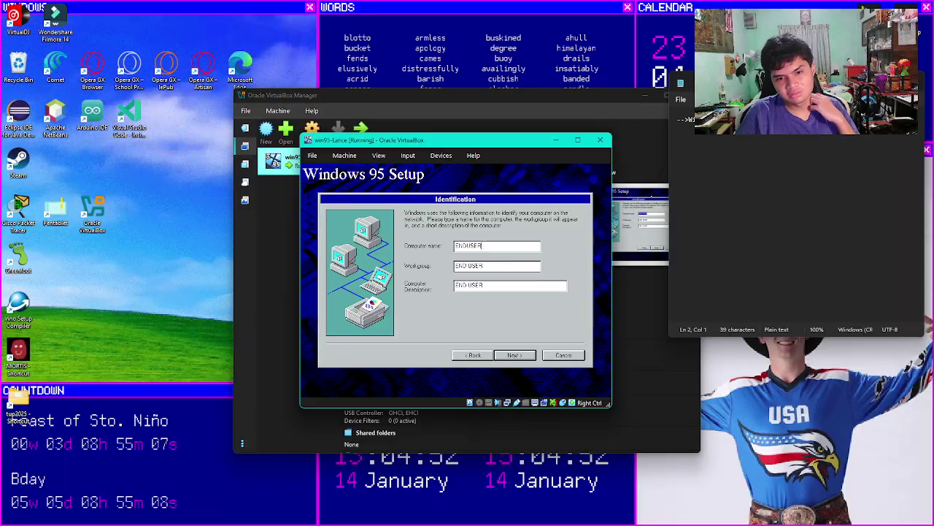
click(485, 267)
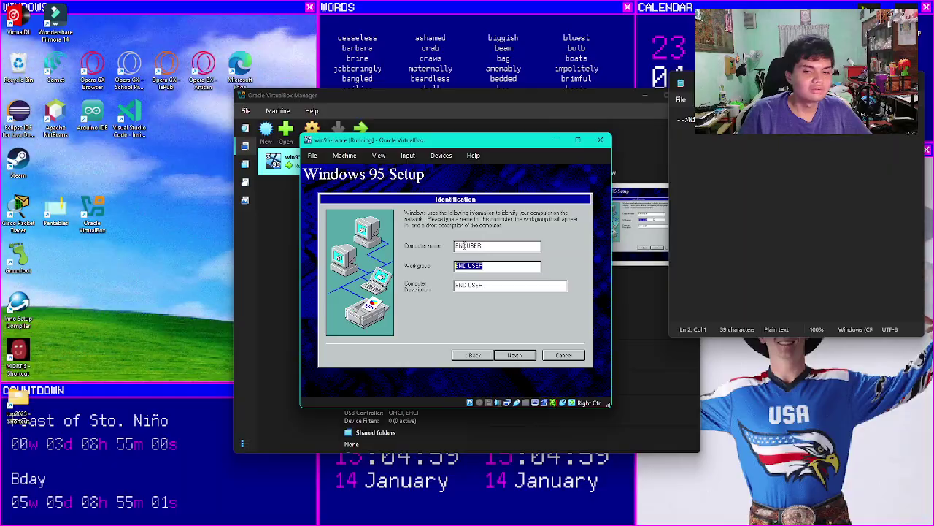
click(517, 267)
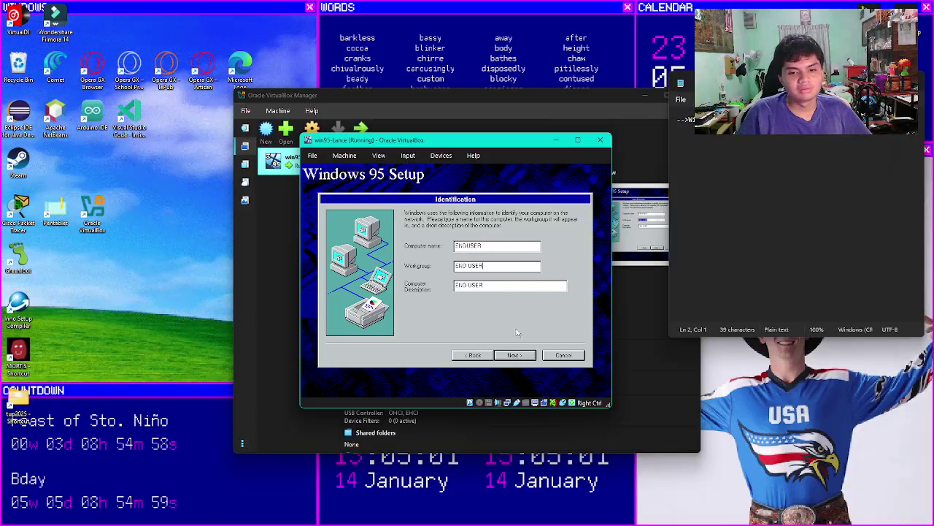
click(515, 355)
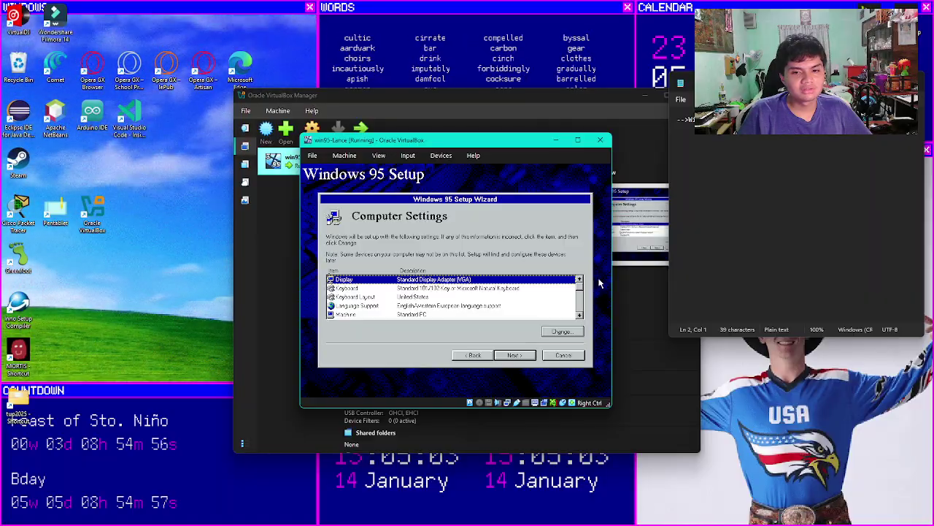
mouse_move(579, 286)
mouse_down()
mouse_move(580, 308)
mouse_move(581, 286)
mouse_up()
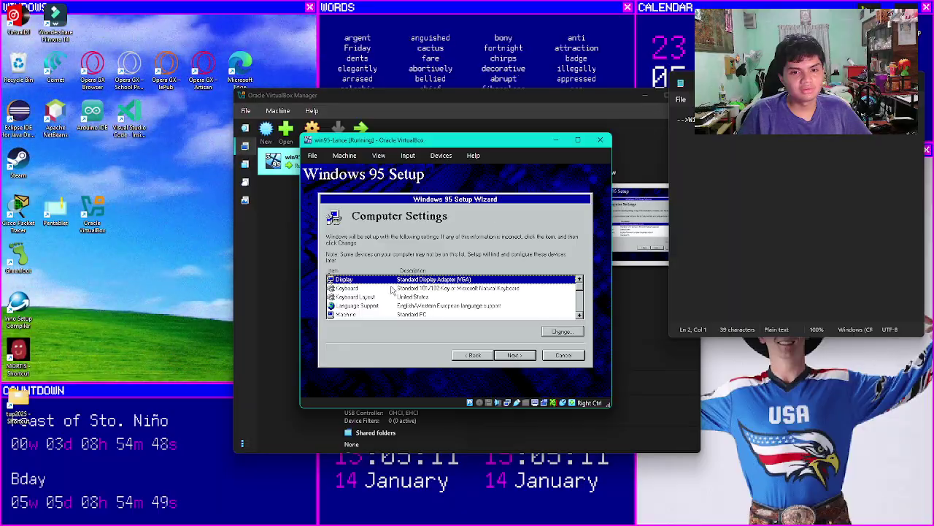
click(513, 355)
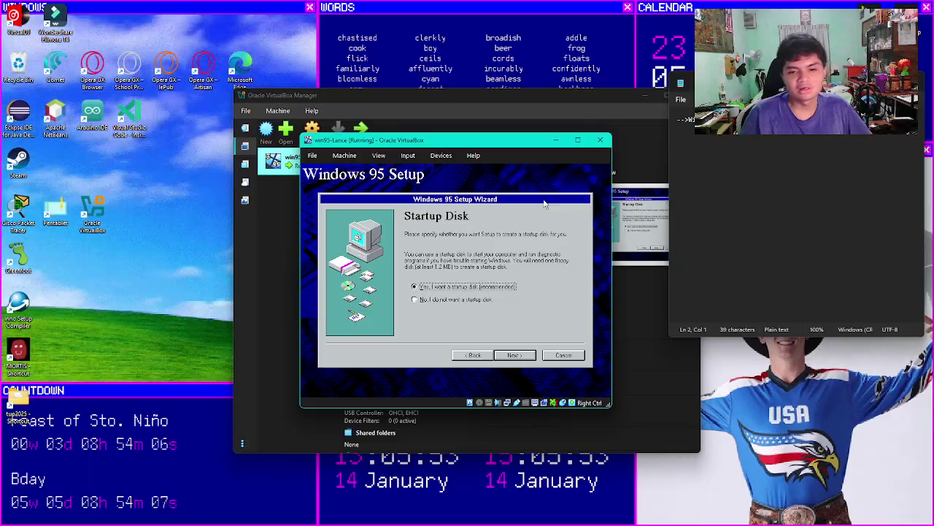
Step: Choose 'No, I do not want a startup disk' and start copying Windows 95 files
click(414, 305)
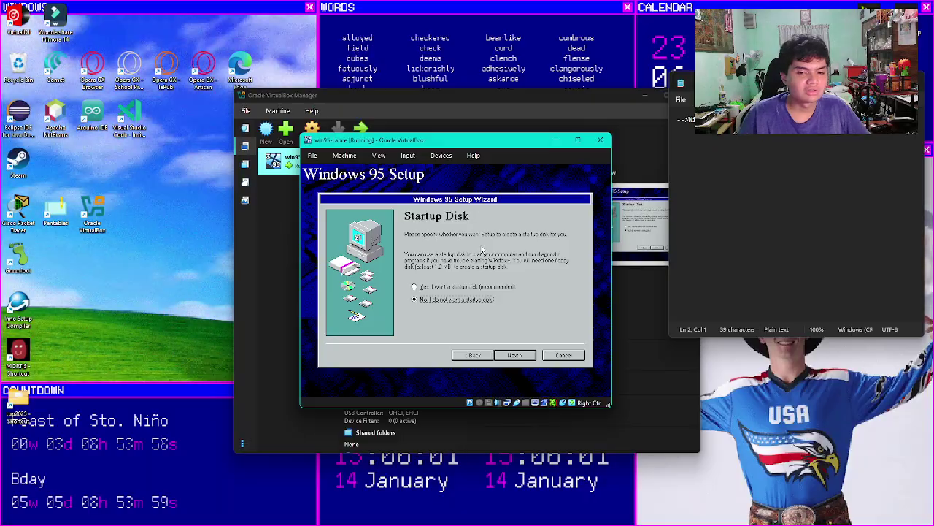
click(514, 355)
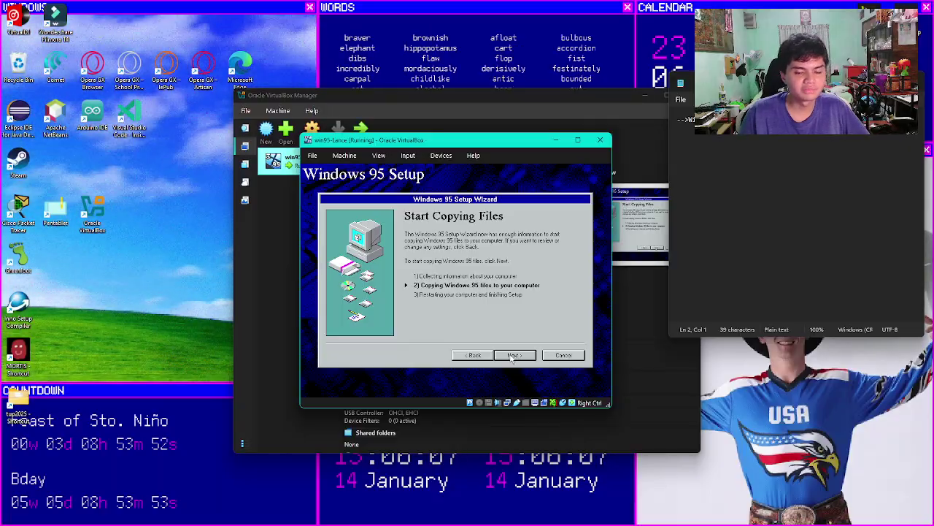
click(513, 355)
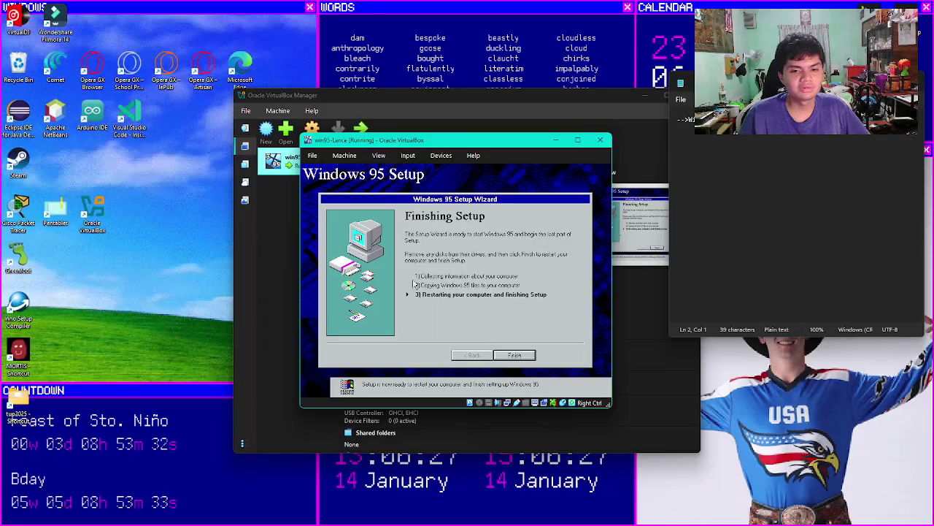
Step: Finish setup and restart, checking the Floppy Drives menu before acknowledging the floppy warning
click(529, 356)
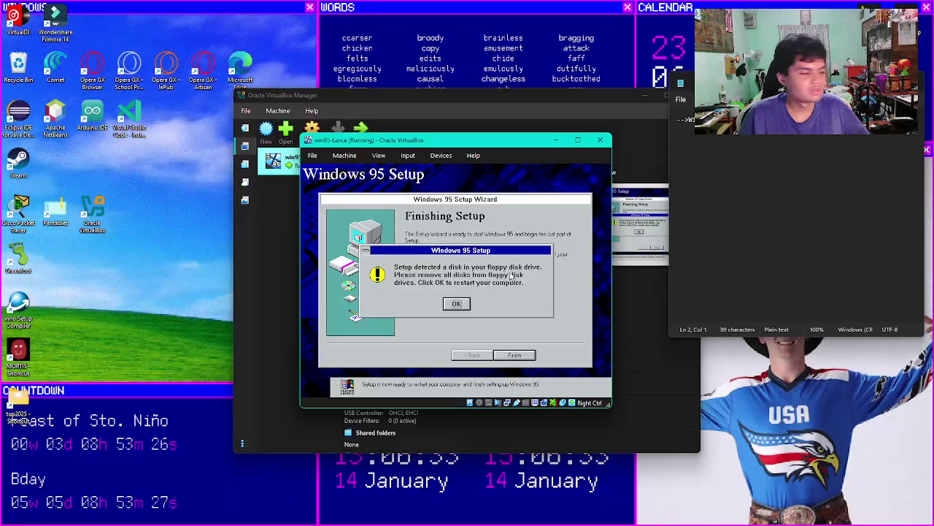
click(441, 155)
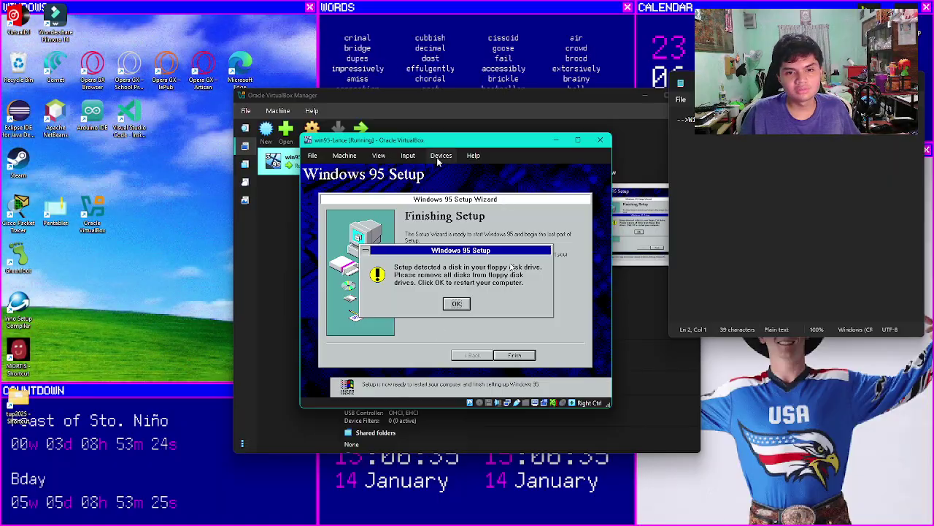
mouse_move(453, 183)
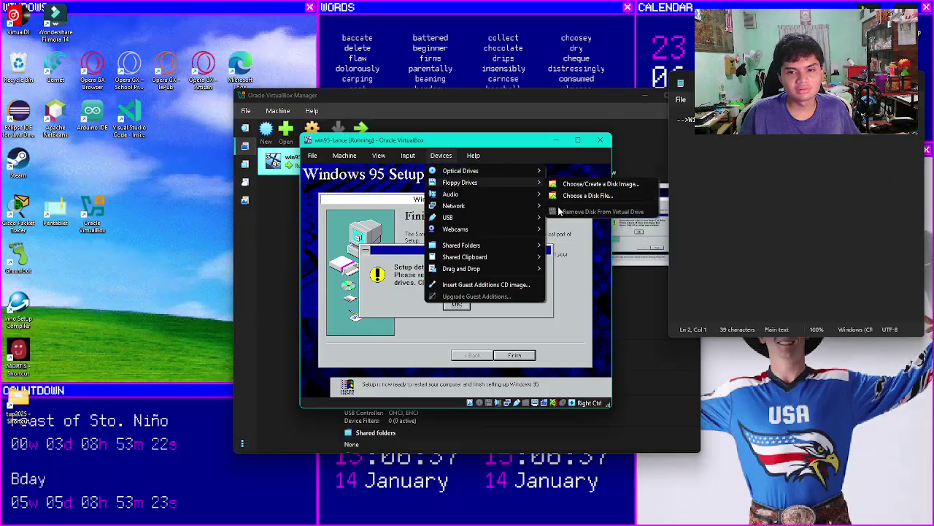
mouse_move(481, 174)
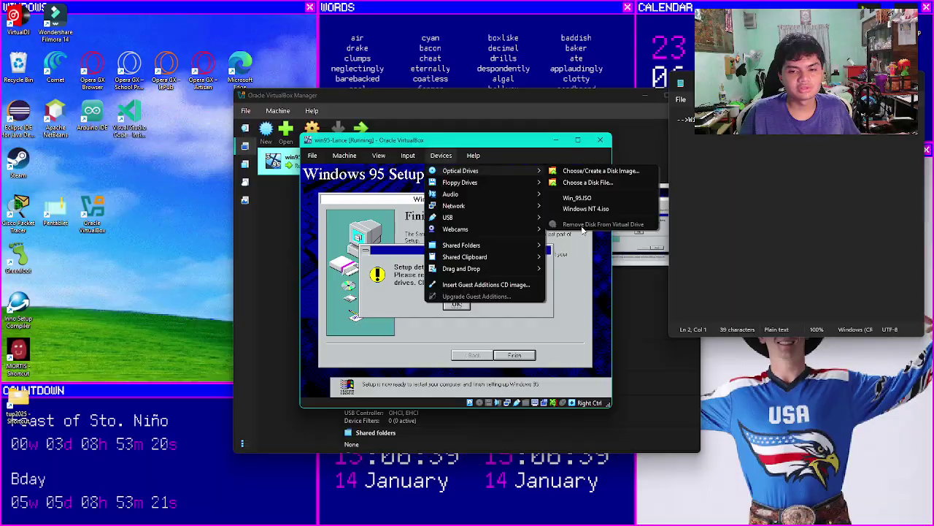
click(435, 162)
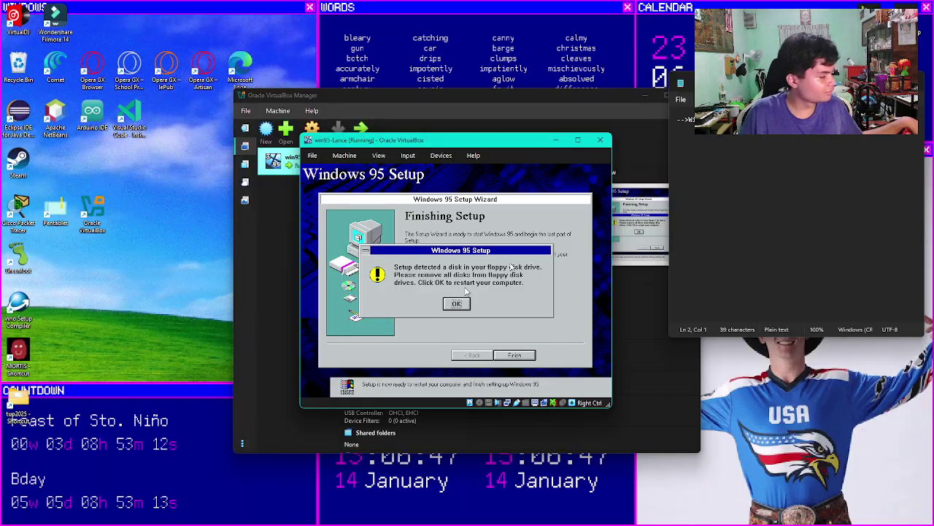
click(468, 306)
Step: Dismiss the capture notice, capture the mouse into the VM, and OK the floppy warning
click(448, 160)
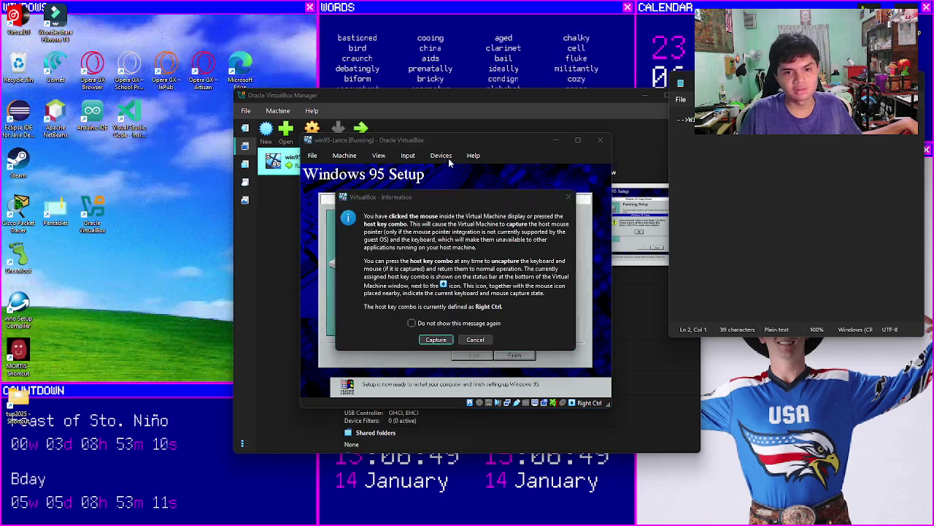
click(475, 339)
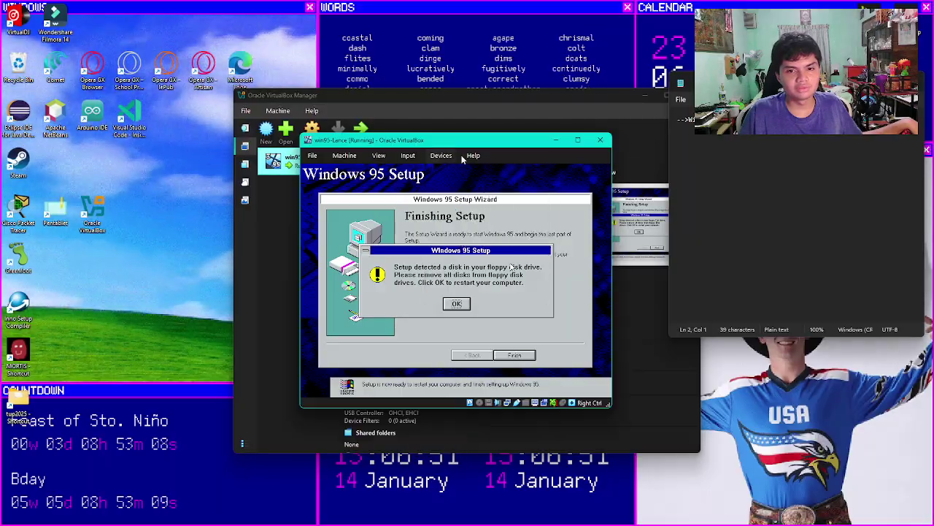
click(440, 155)
mouse_move(541, 184)
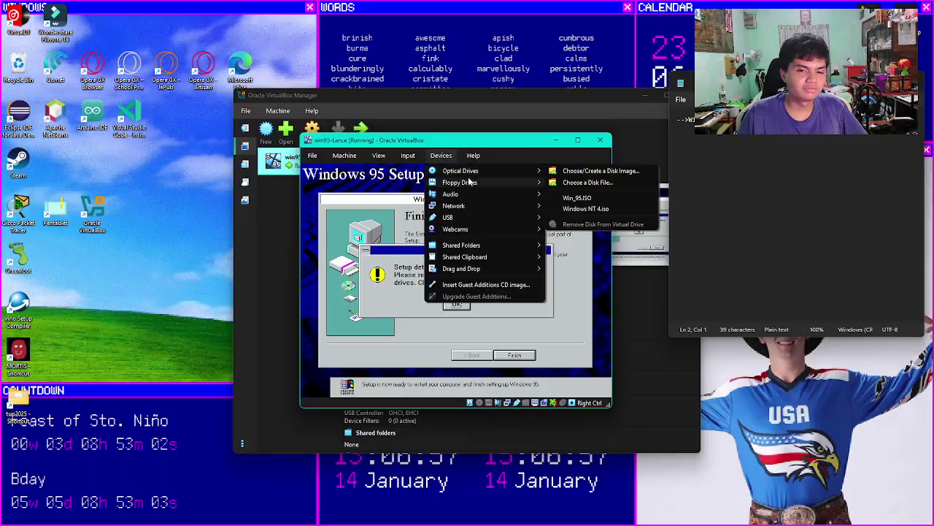
click(448, 160)
click(456, 302)
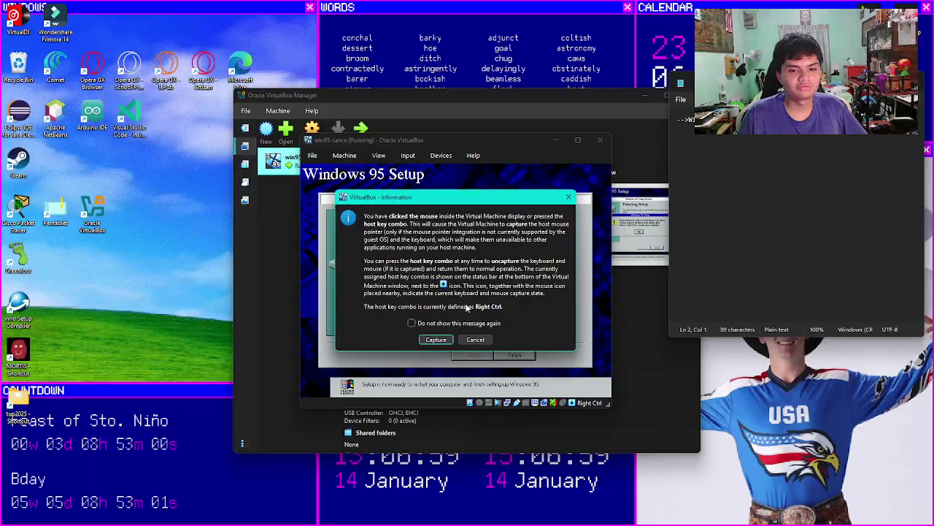
click(448, 339)
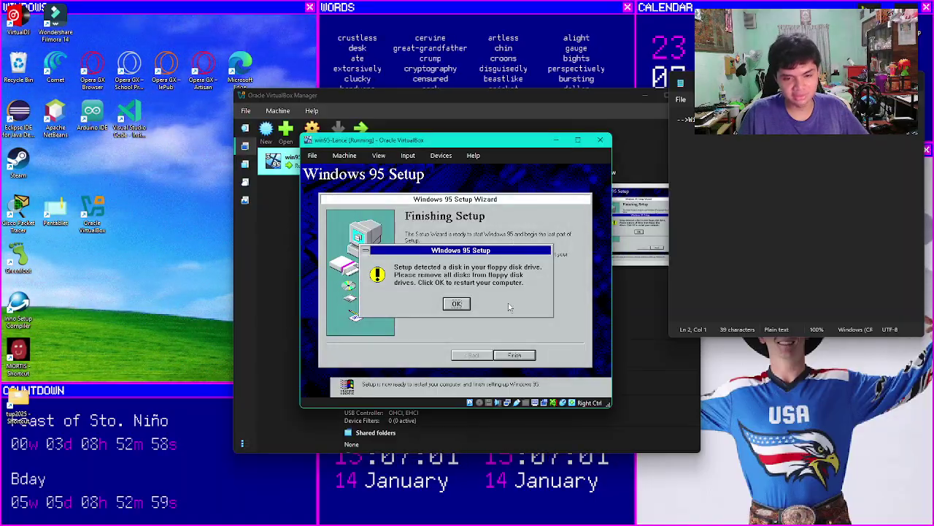
click(455, 305)
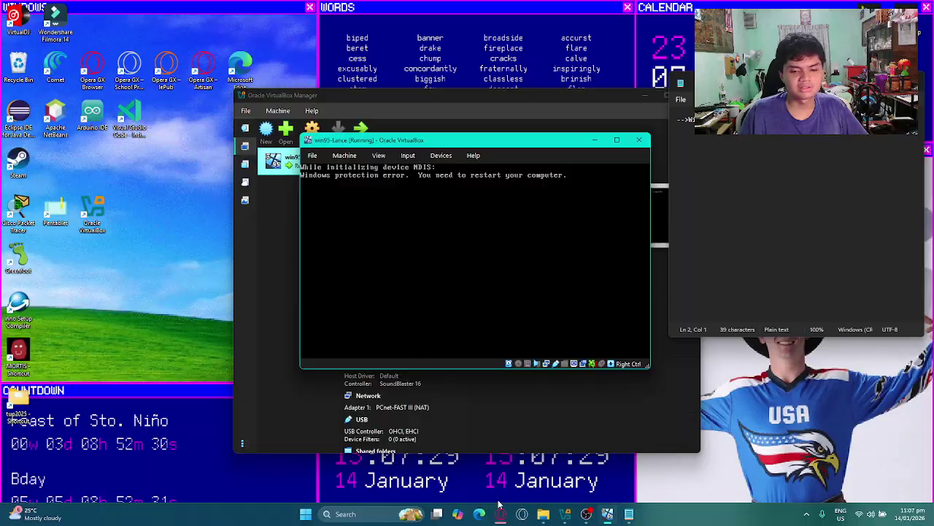
Step: Bring the browser window back to the front from the taskbar
click(501, 514)
Step: Switch to the FIX95CPU archive tab, select the FIX95CPU_V3_FINAL title, then minimise the browser
key(ctrl+Tab)
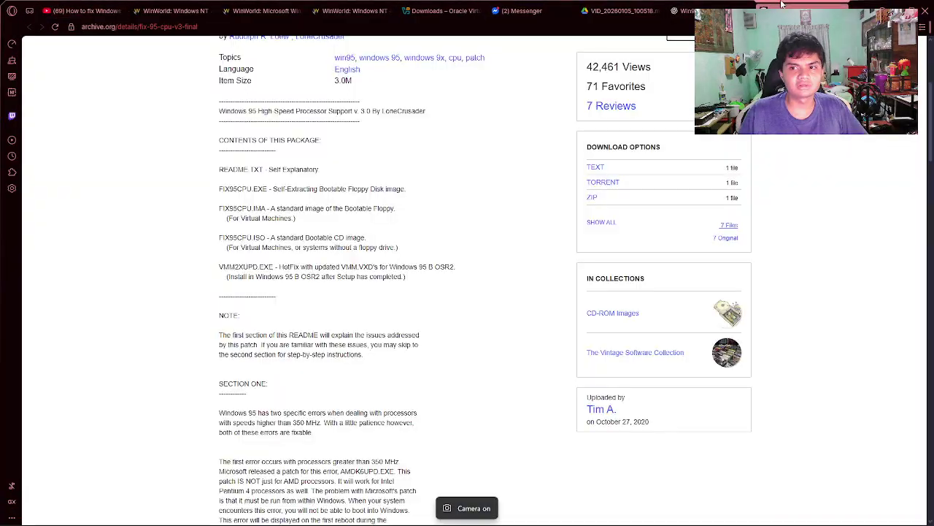
double_click(234, 265)
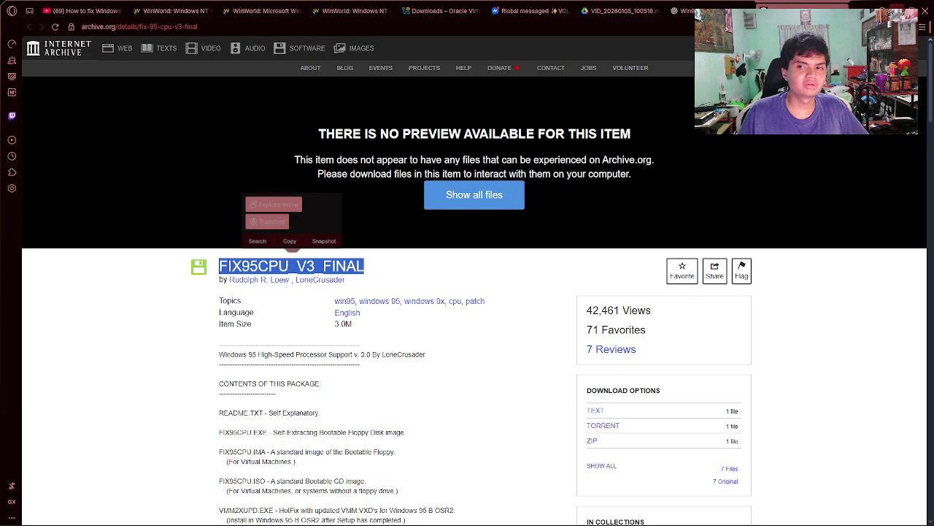
click(892, 11)
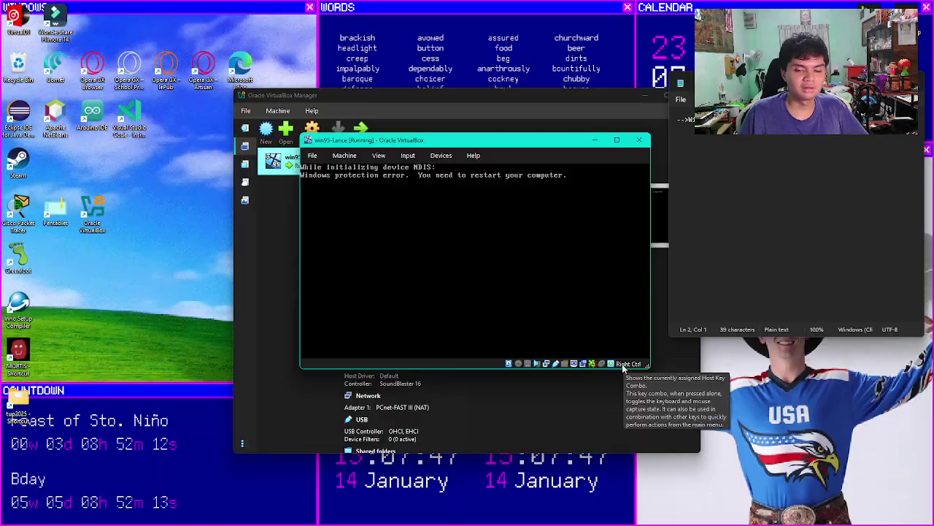
Step: Check the floppy, optical drive and keyboard status menus, cancelling each without changes
click(528, 363)
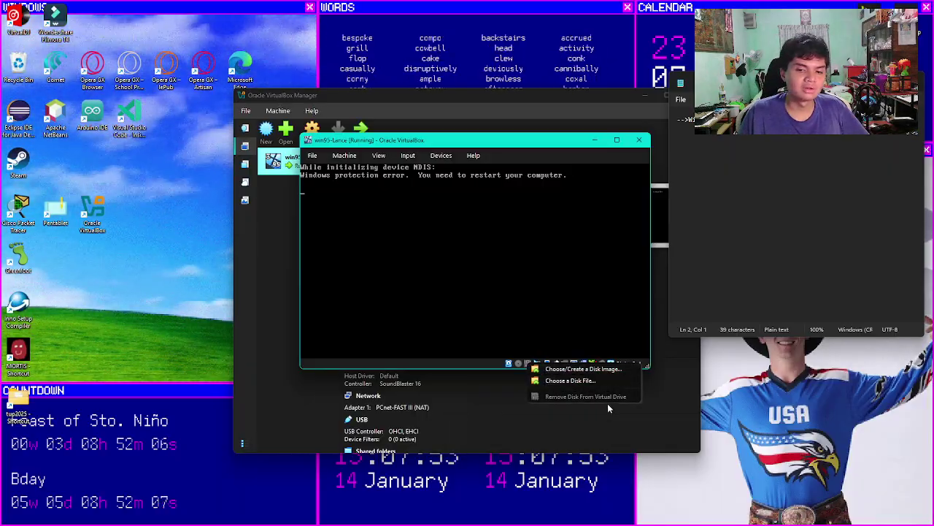
click(594, 383)
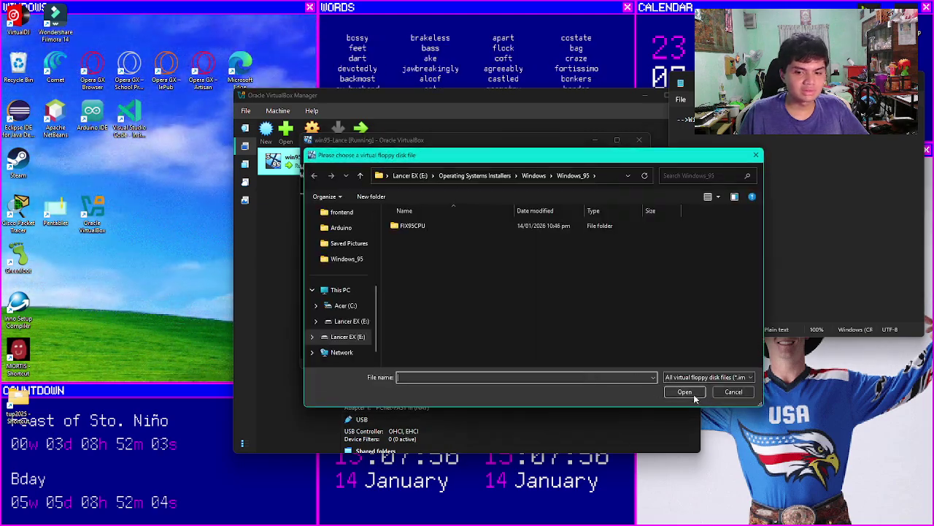
click(724, 394)
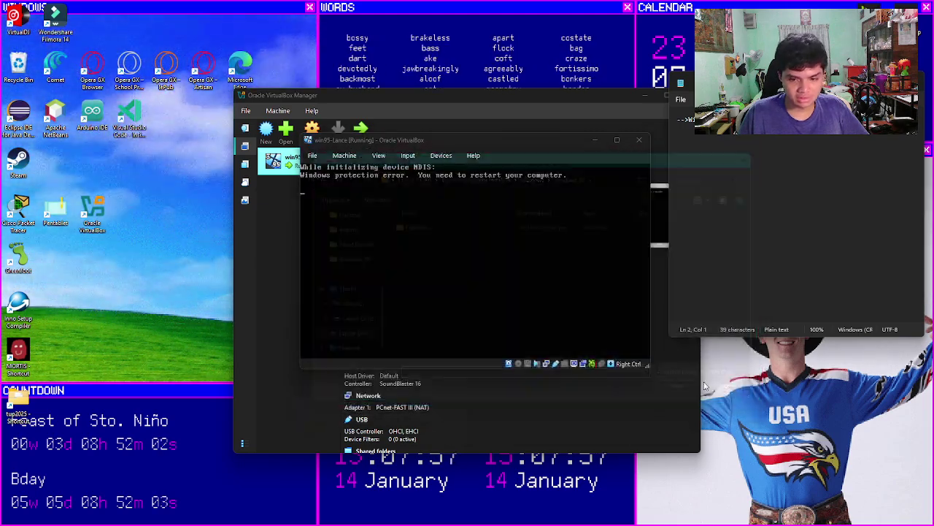
right_click(520, 363)
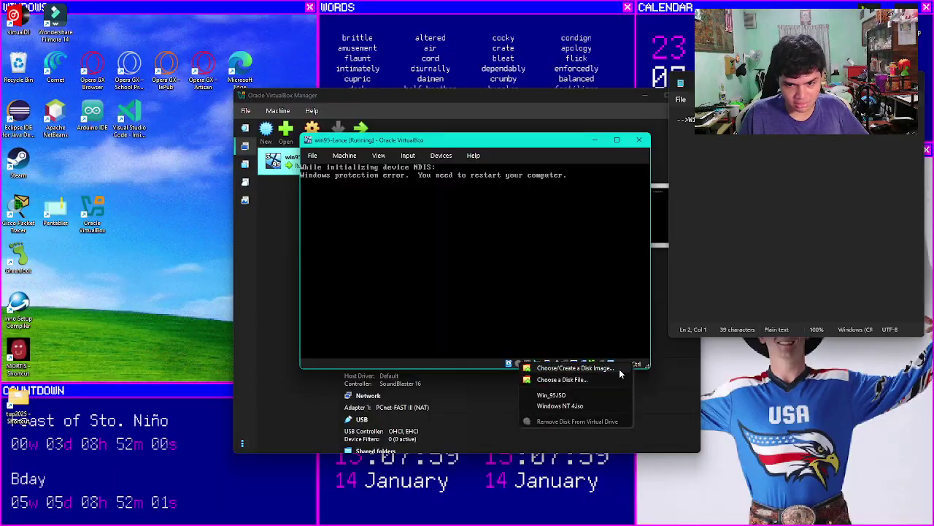
click(642, 367)
right_click(601, 364)
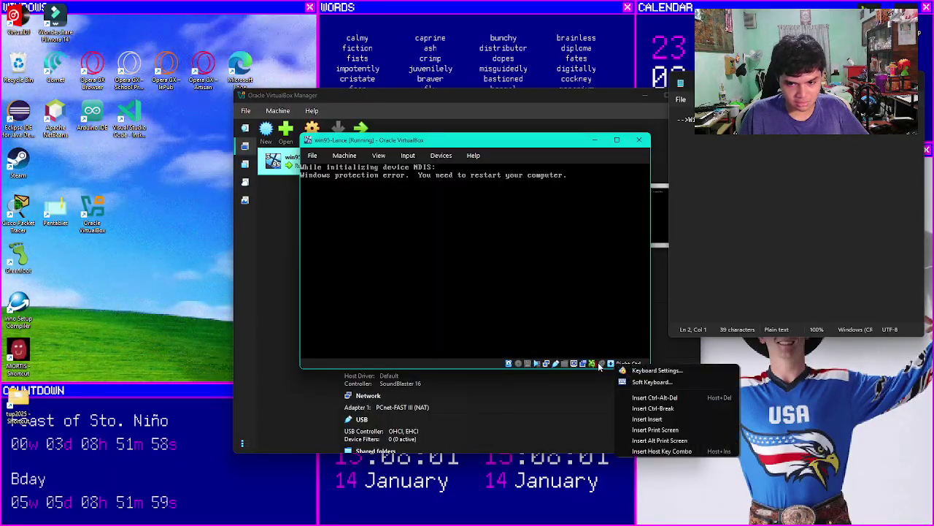
click(600, 299)
click(494, 319)
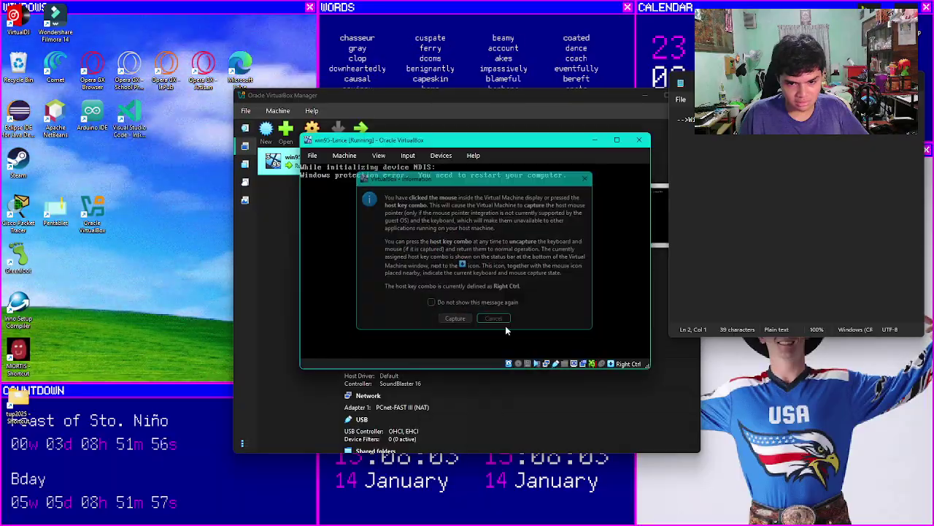
Step: Insert the FIX95CPU image from the FIX95CPU folder into the VM's optical drive
right_click(519, 363)
click(528, 381)
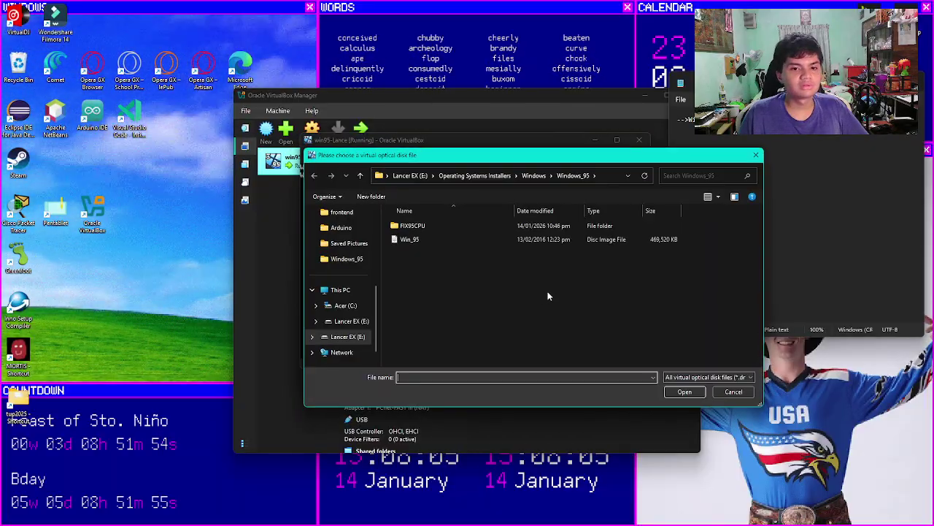
double_click(411, 225)
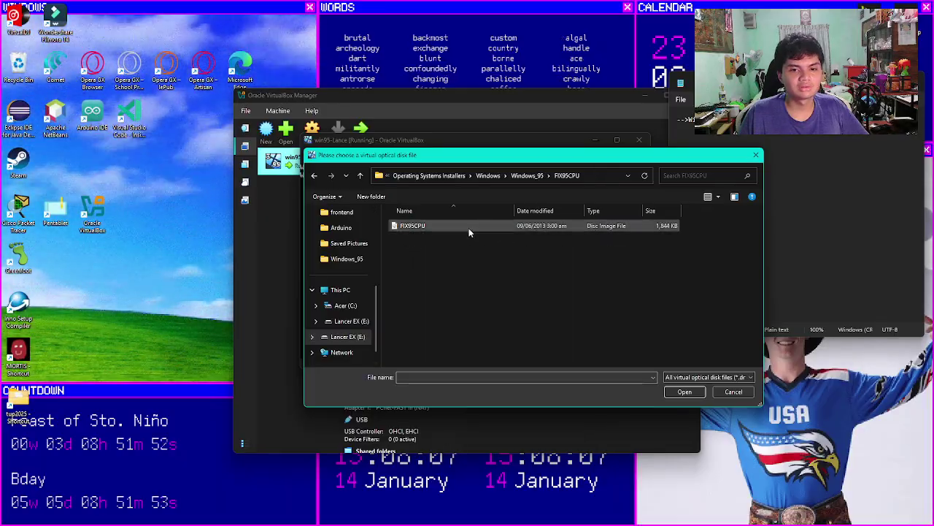
click(412, 228)
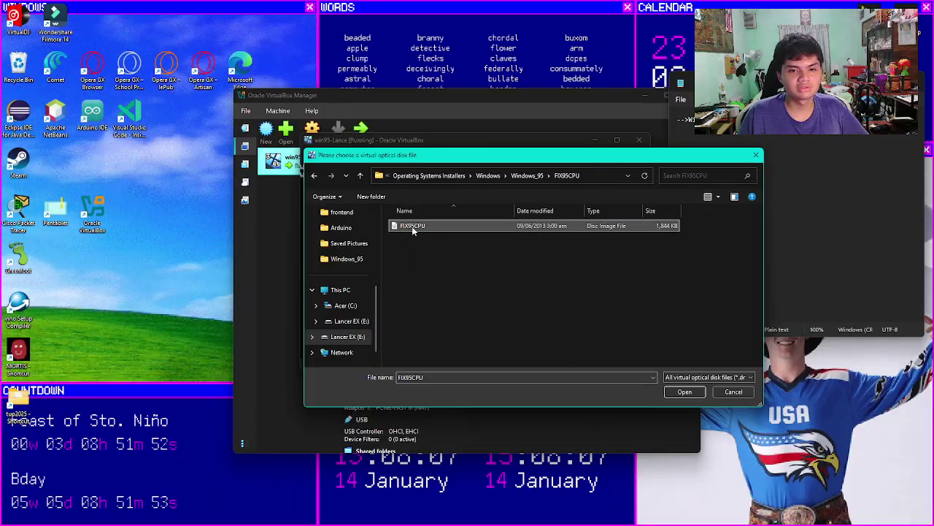
click(682, 391)
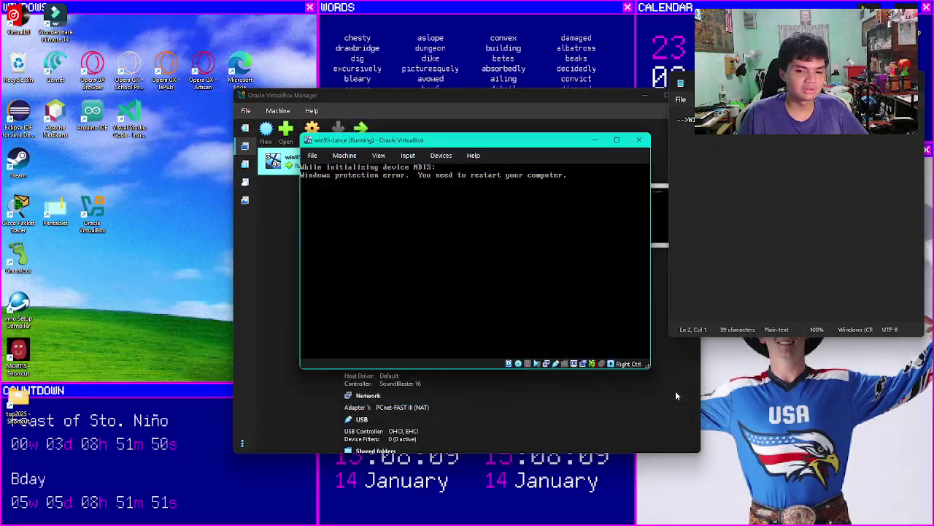
click(354, 157)
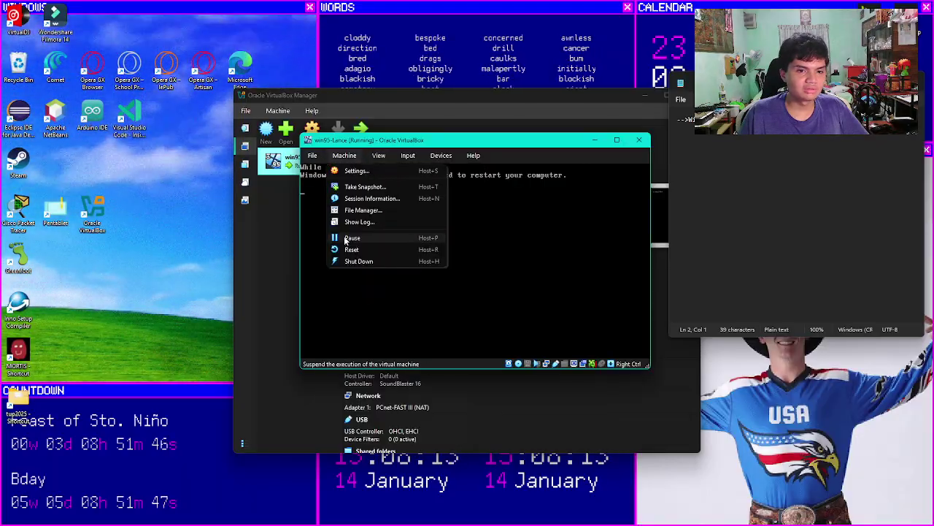
Step: Reset the VM to boot FIX95CPU, answer N to the README, and install the processor fix
click(351, 250)
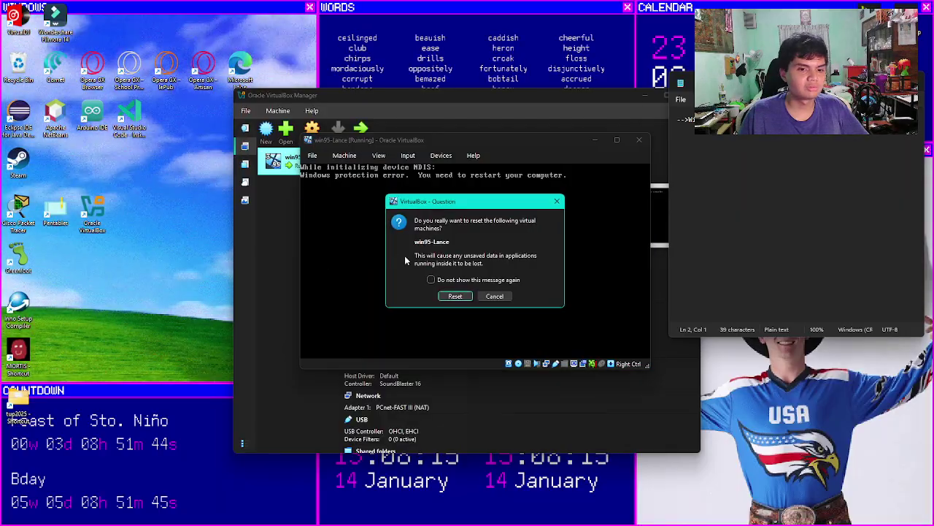
click(455, 296)
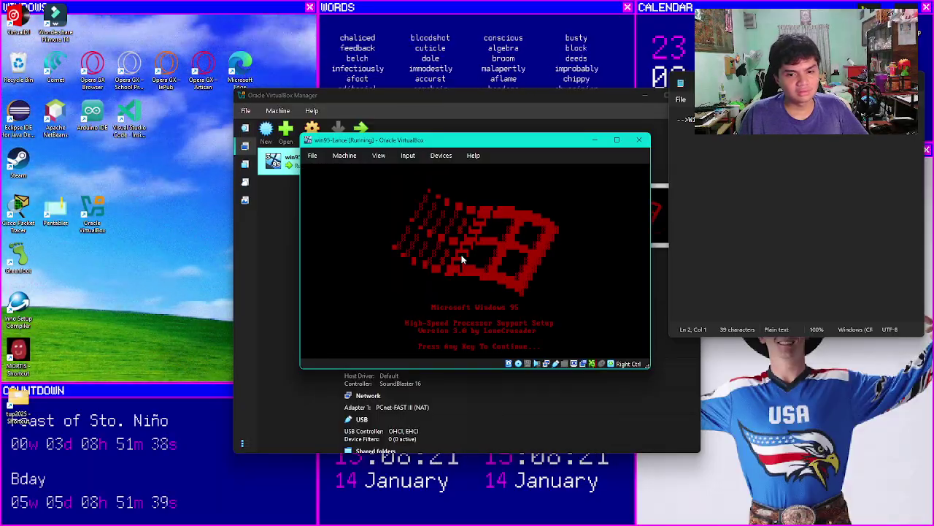
click(572, 308)
click(460, 324)
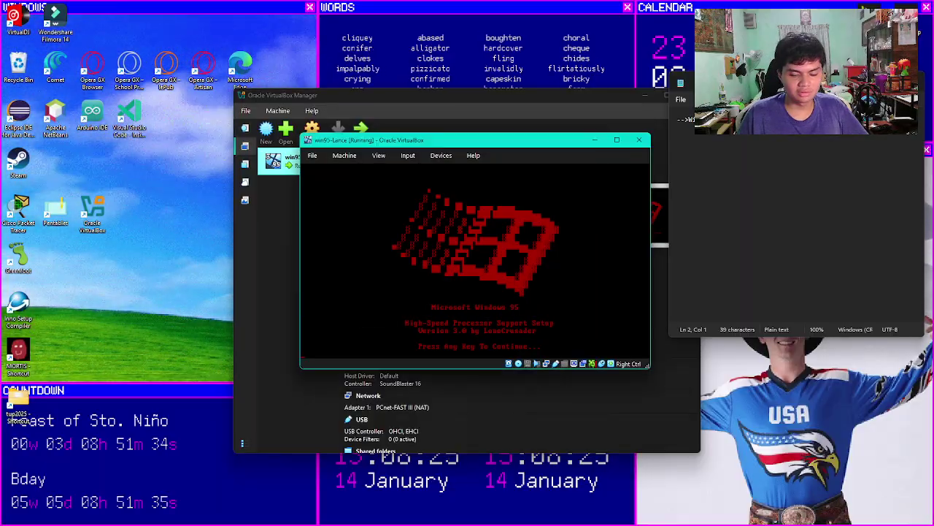
key(Return)
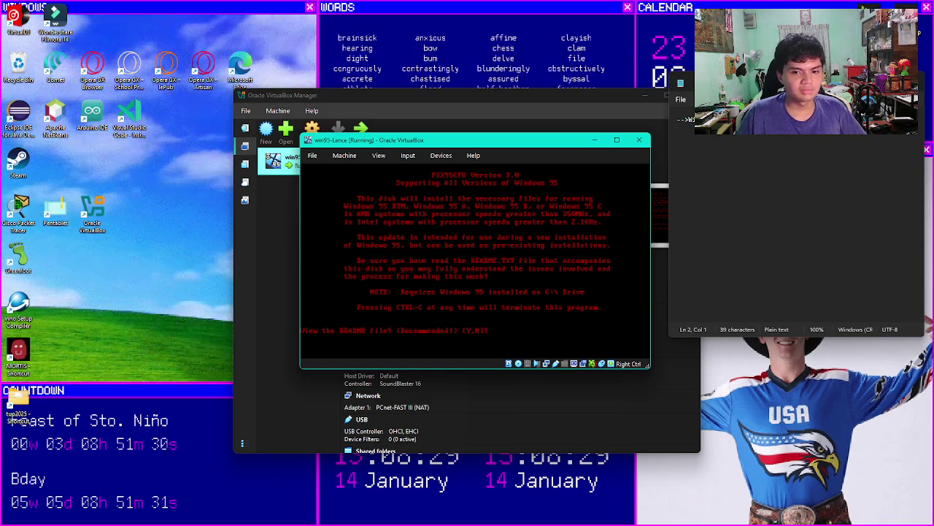
text(n)
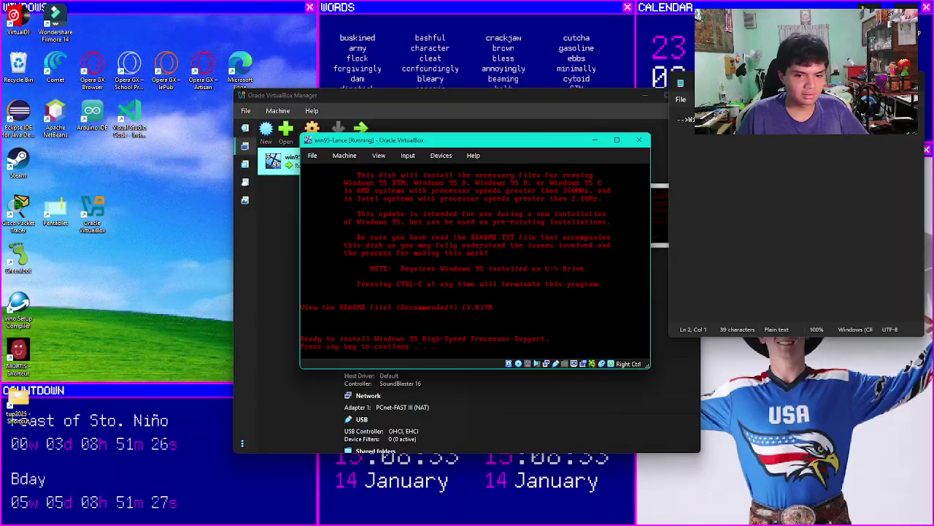
key(Return)
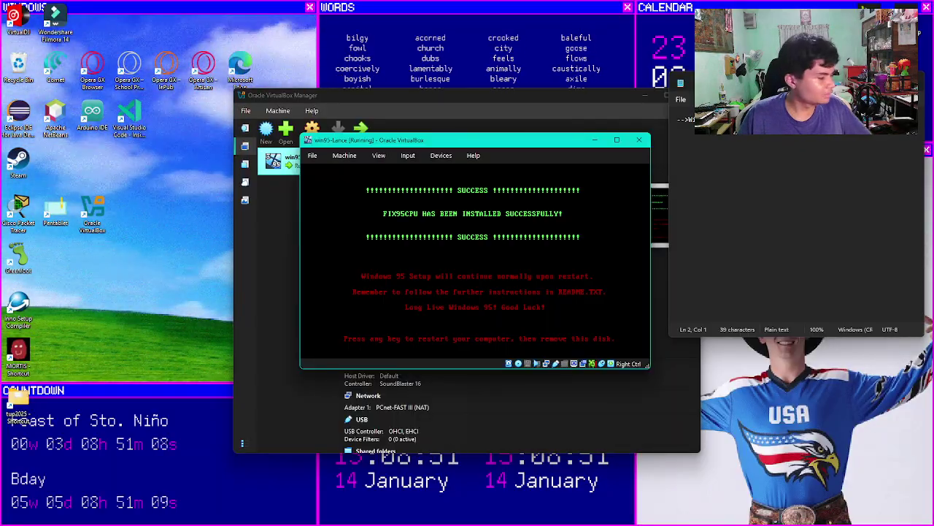
Step: Eject the FIX95CPU disc and continue past the fix-installed screen to restart
click(527, 362)
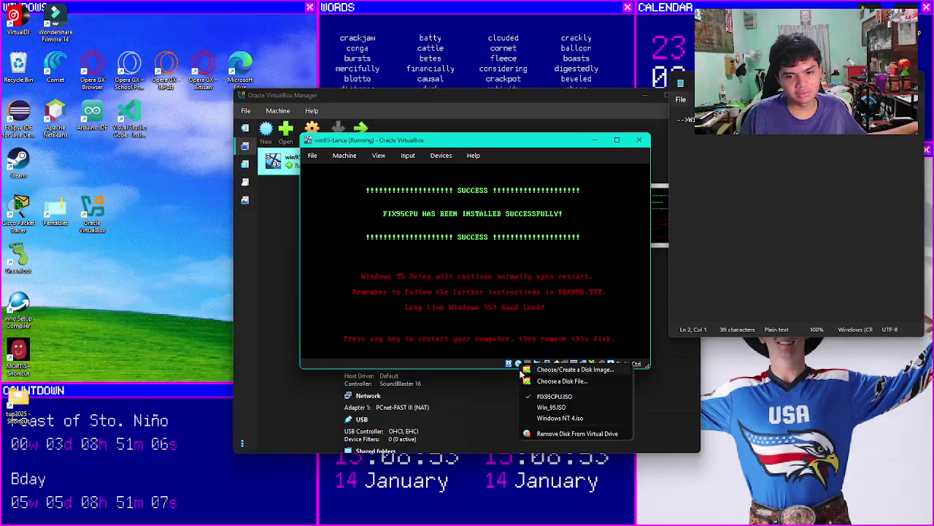
click(539, 433)
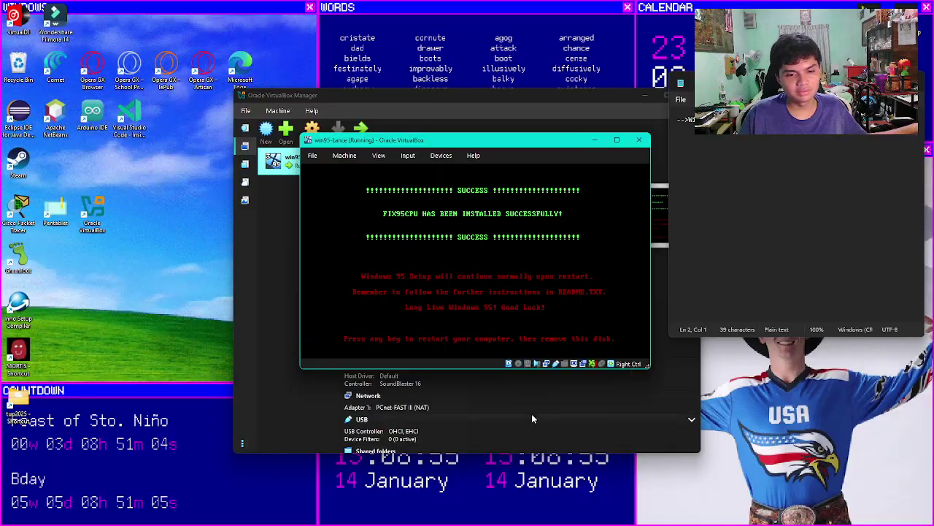
click(504, 280)
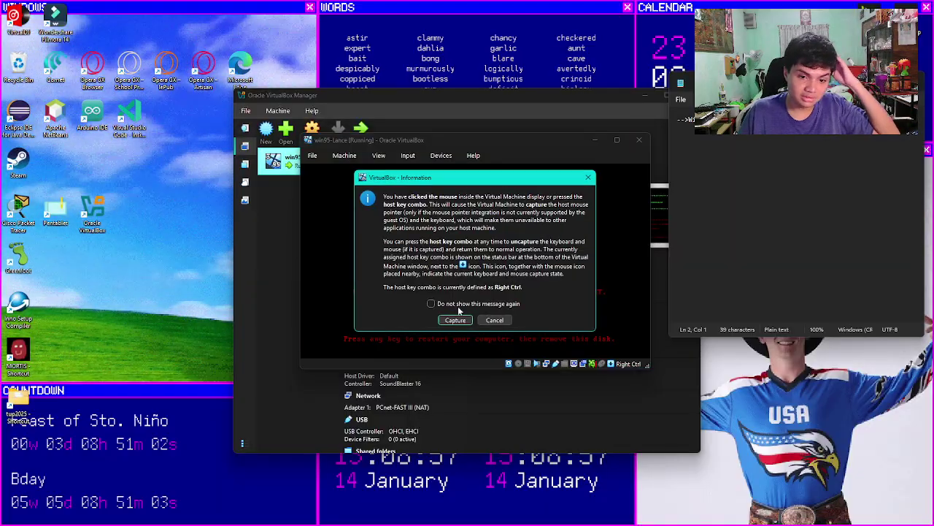
click(455, 319)
key(Return)
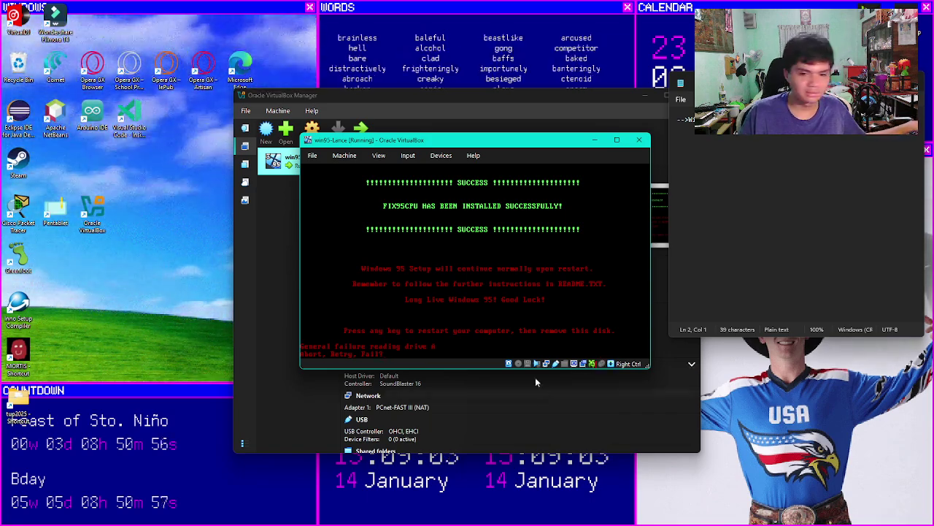
Step: Load the Windows NT 4.iso image into the optical drive and reset the virtual machine
click(517, 365)
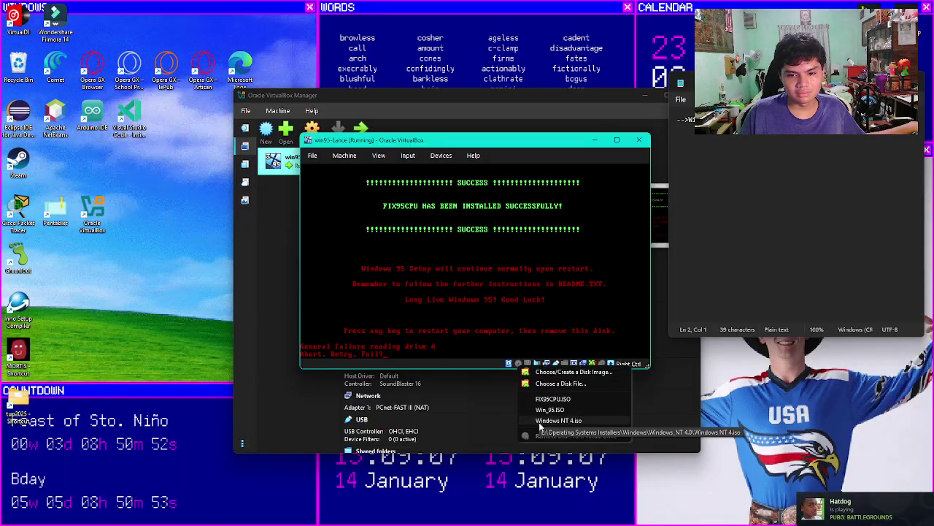
click(555, 420)
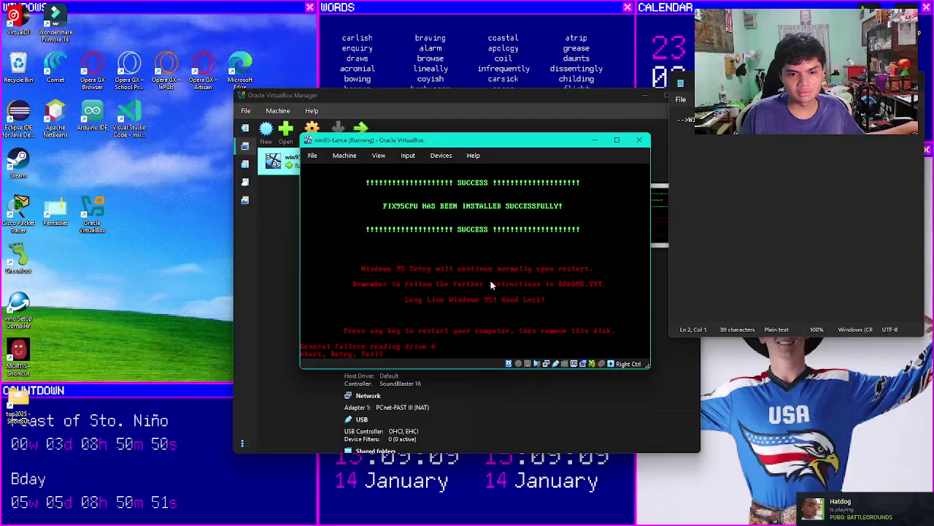
click(496, 314)
click(495, 318)
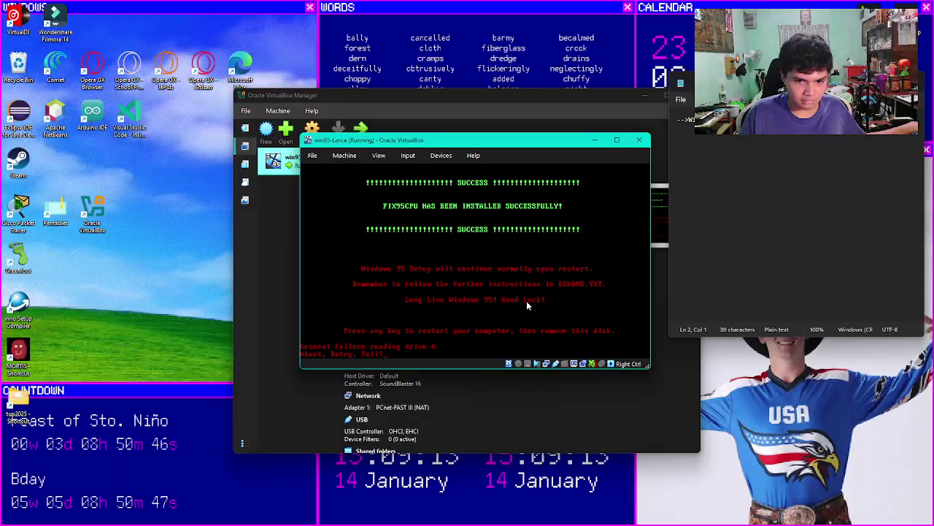
click(350, 156)
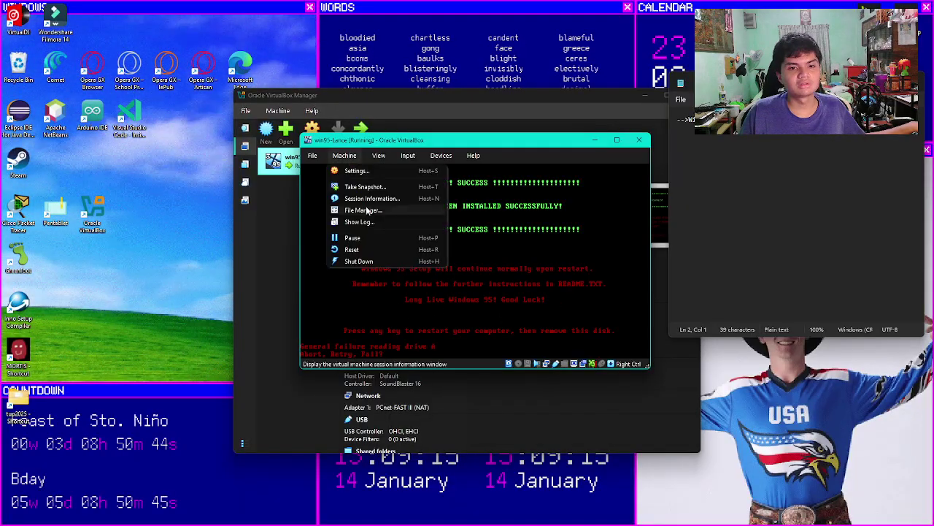
click(352, 248)
click(455, 297)
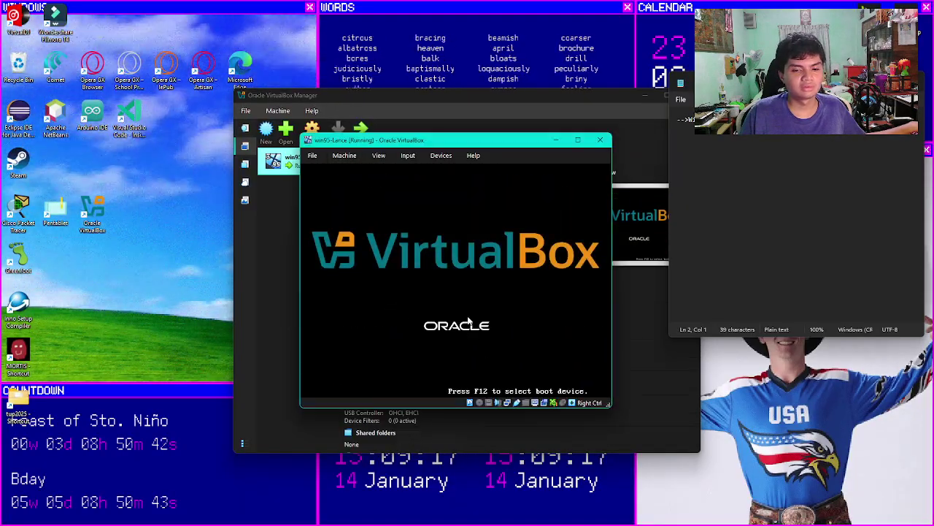
click(468, 322)
Step: Capture the mouse and choose 1. Normal in the Windows 95 Startup Menu
click(437, 338)
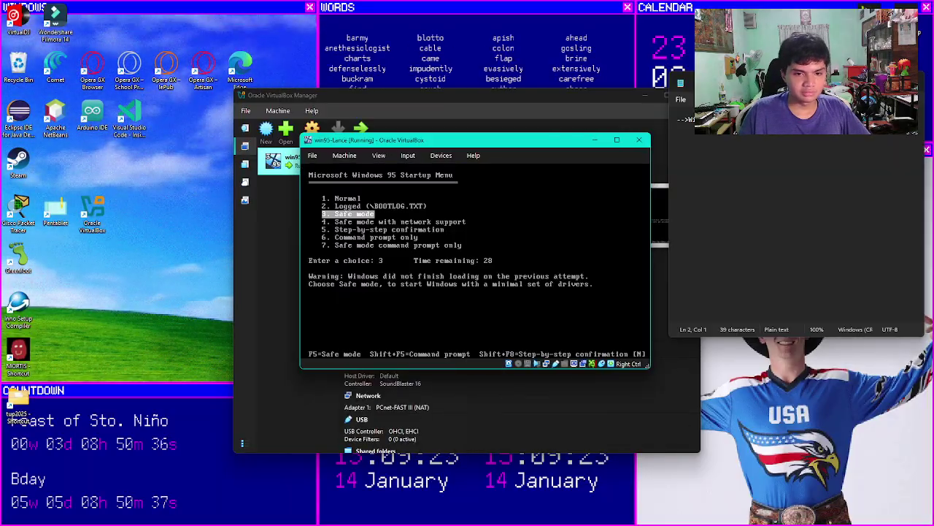
key(Up)
key(Up)
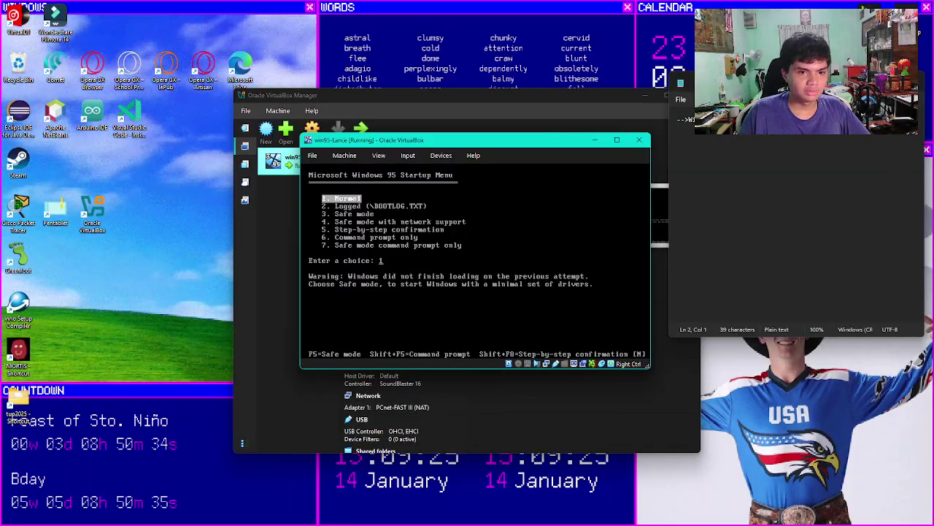
key(Return)
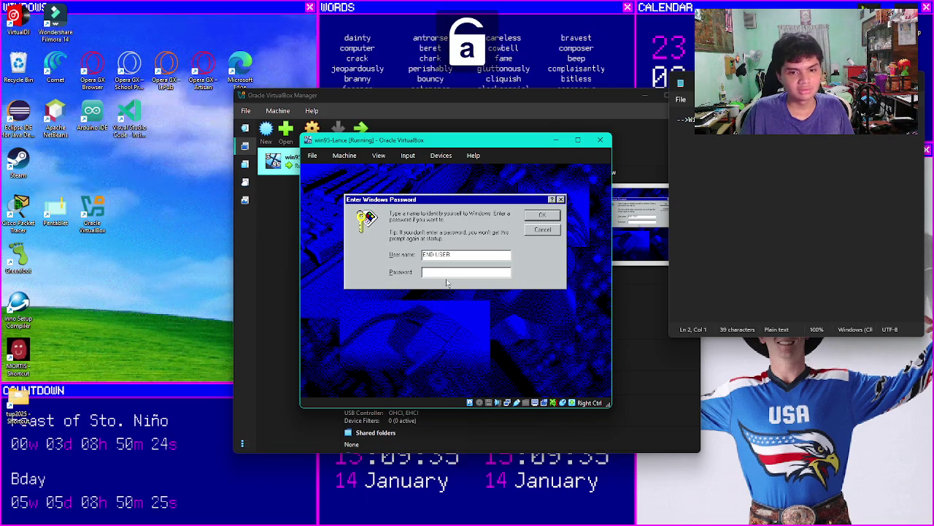
Step: Enter a new Windows login password and retype it to confirm
text(**)
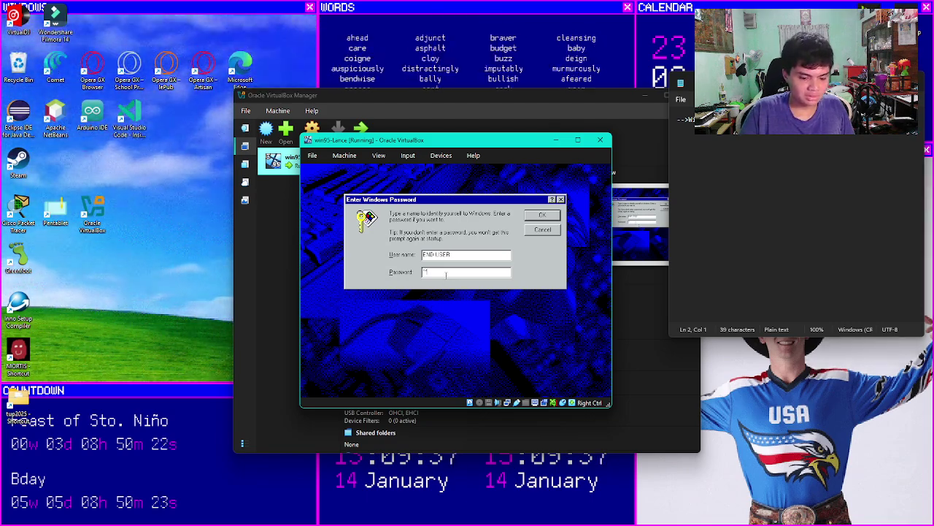
key(Return)
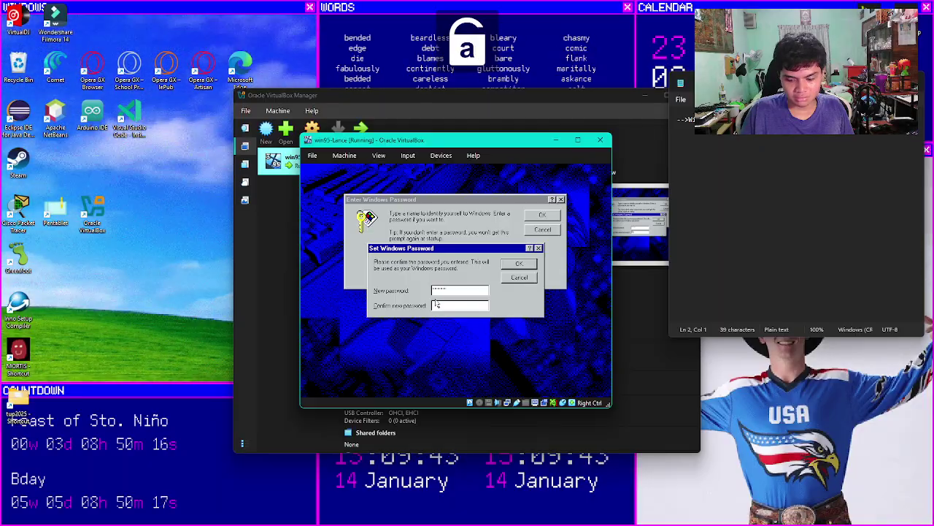
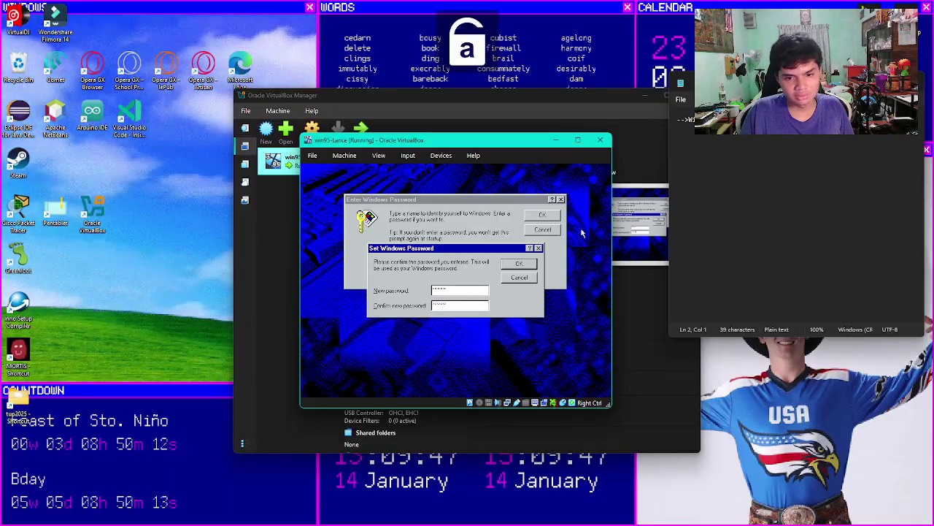
key(Return)
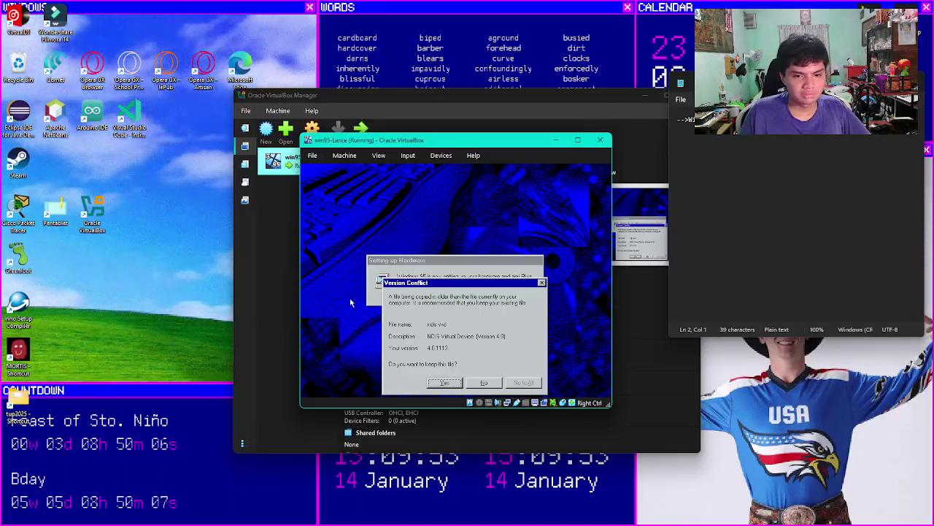
Step: Answer Yes in the Version Conflict dialog to keep the existing newer NDIS file
click(440, 384)
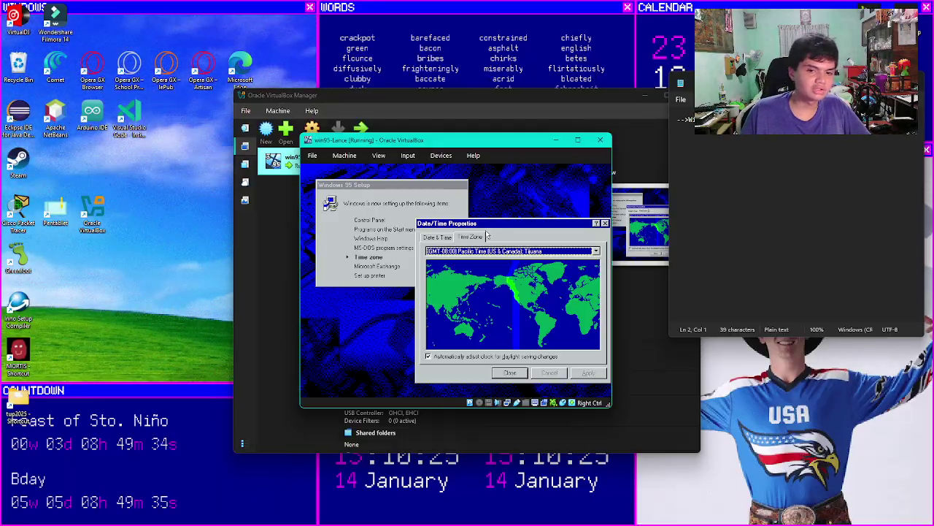
Step: Pick the (GMT+08:00) Hong Kong, Perth, Singapore, Taipei time zone, review the date, and accept
click(596, 251)
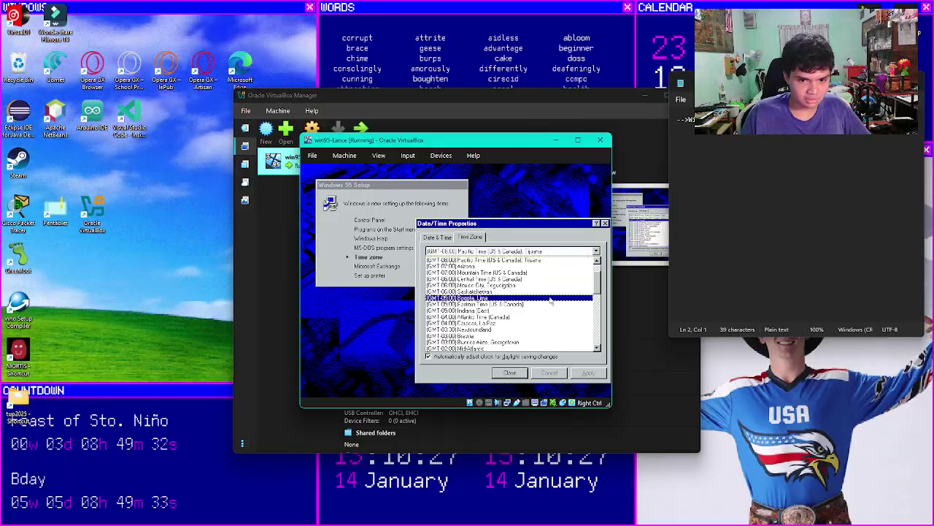
drag(597, 283, 590, 330)
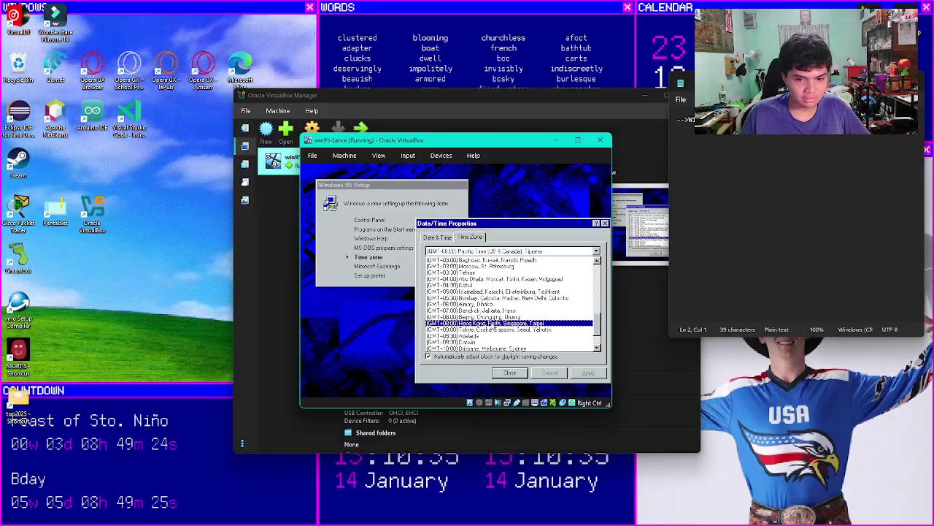
click(511, 322)
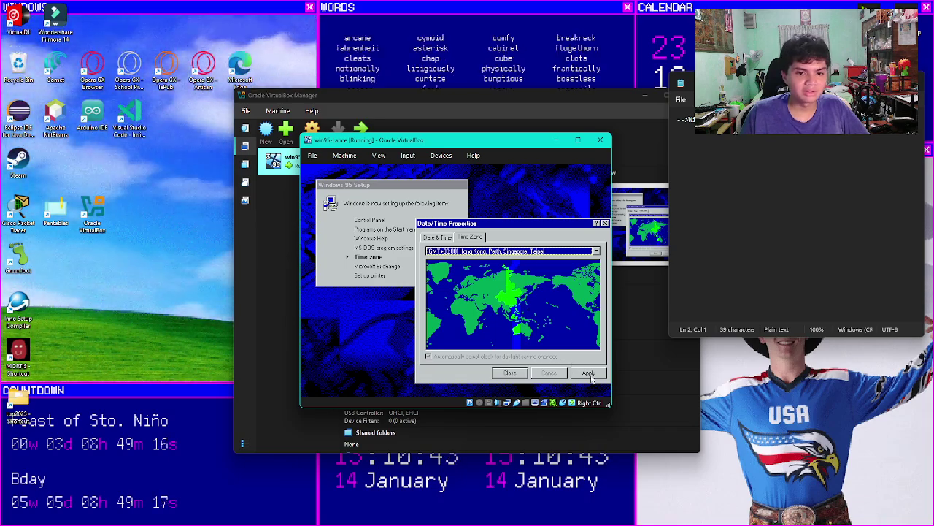
click(440, 238)
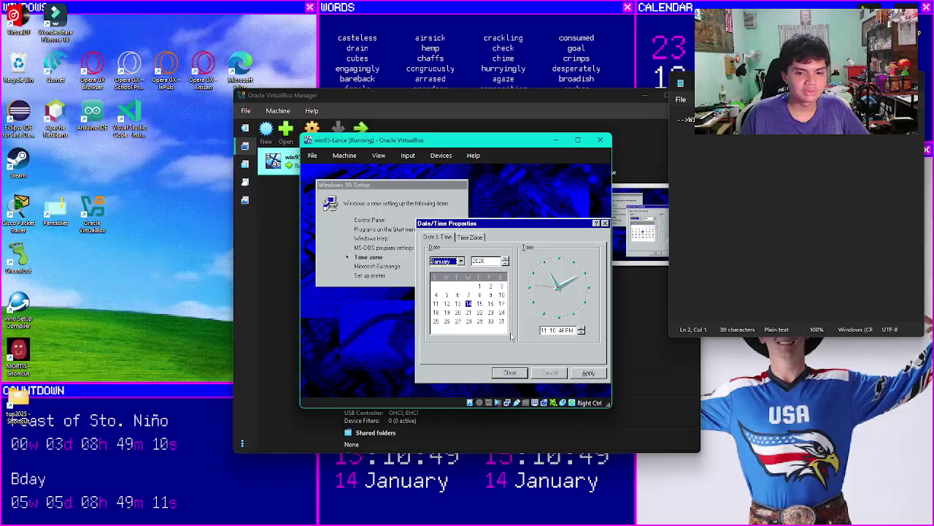
click(471, 237)
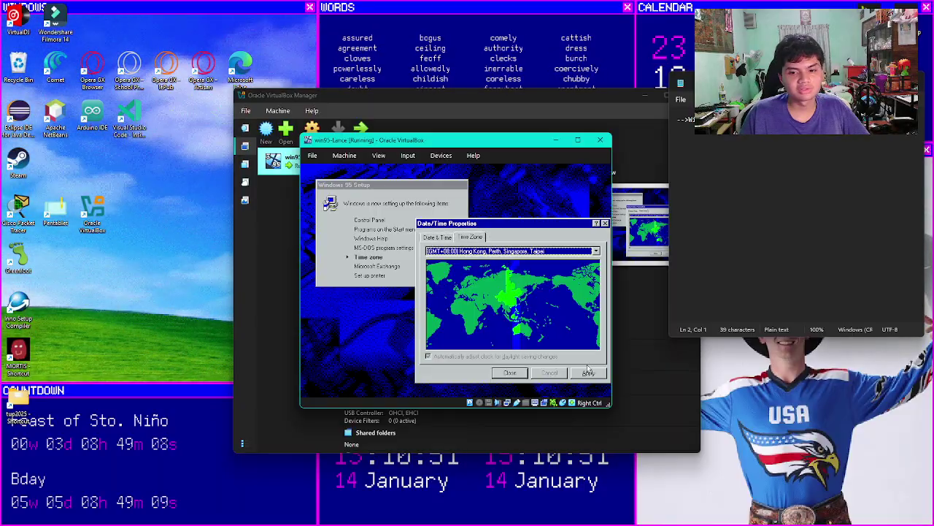
click(509, 373)
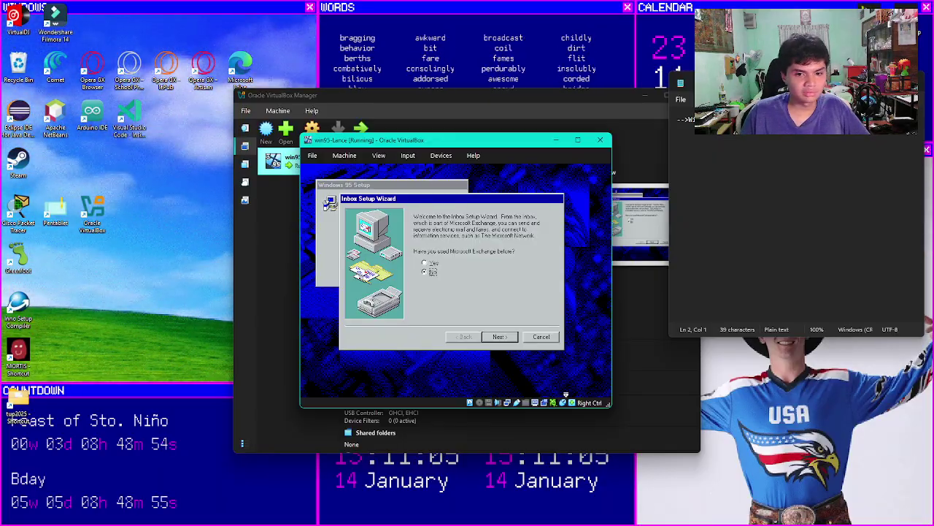
Step: Go through the Inbox Setup Wizard with default services and enter area code 2
click(499, 336)
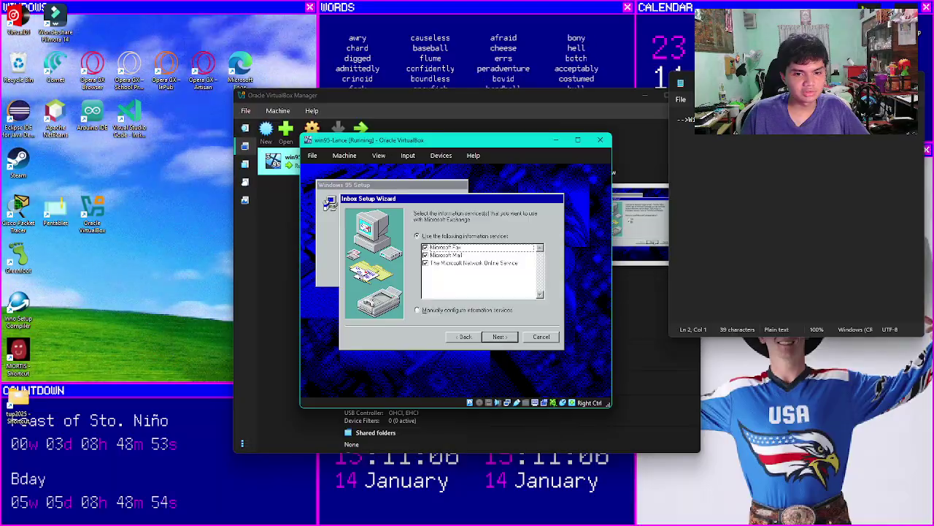
click(499, 337)
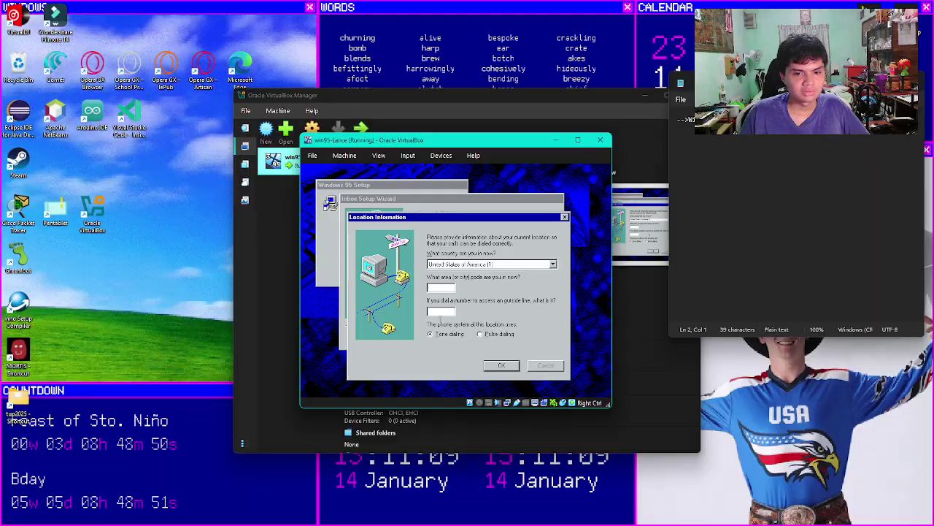
key(Return)
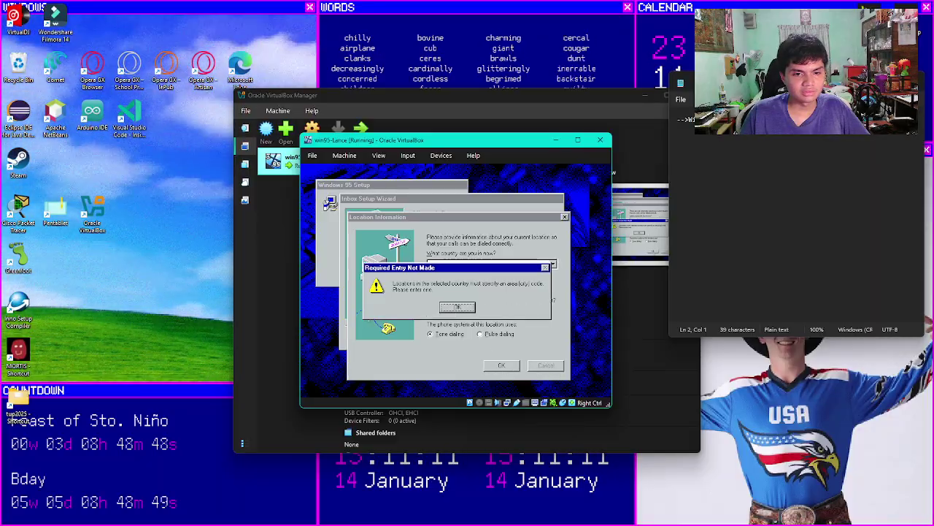
key(Return)
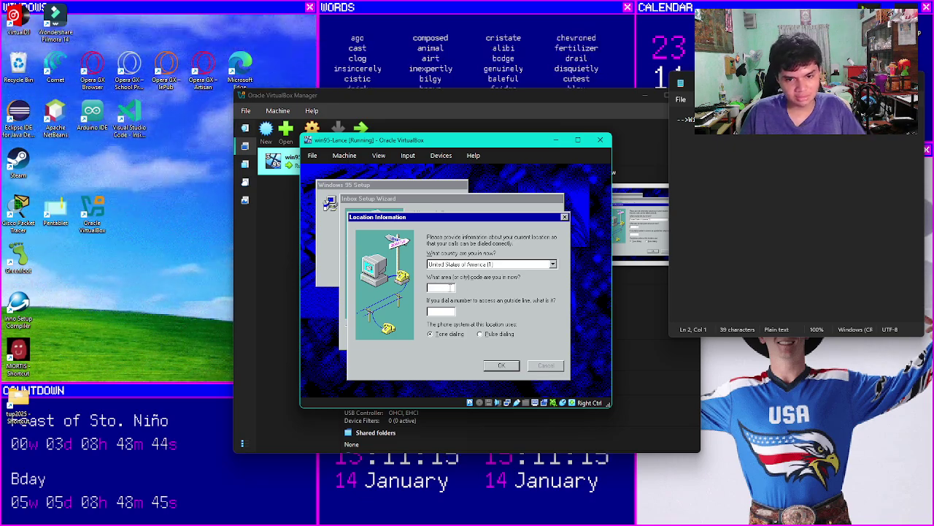
text(2)
click(501, 366)
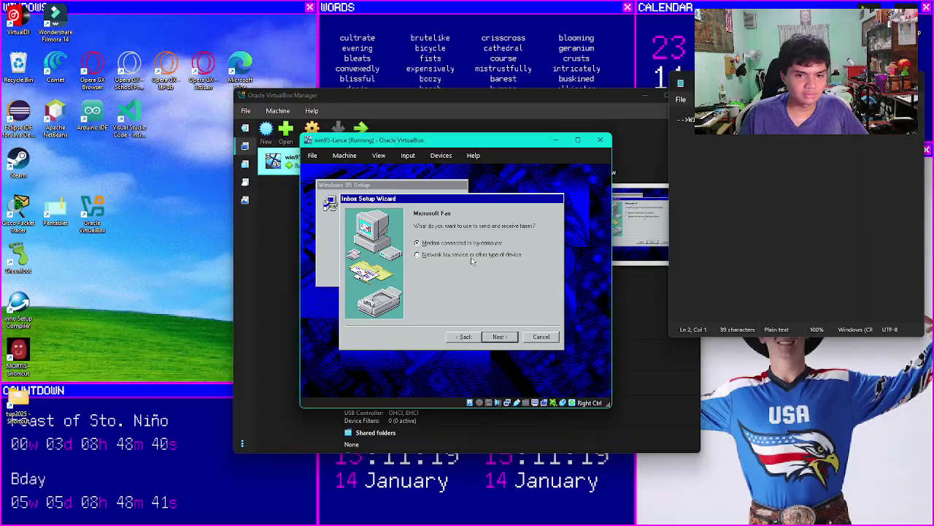
Step: Abandon the modem installation, confirm cancelling Exchange setup, and skip the Add Printer Wizard
click(489, 338)
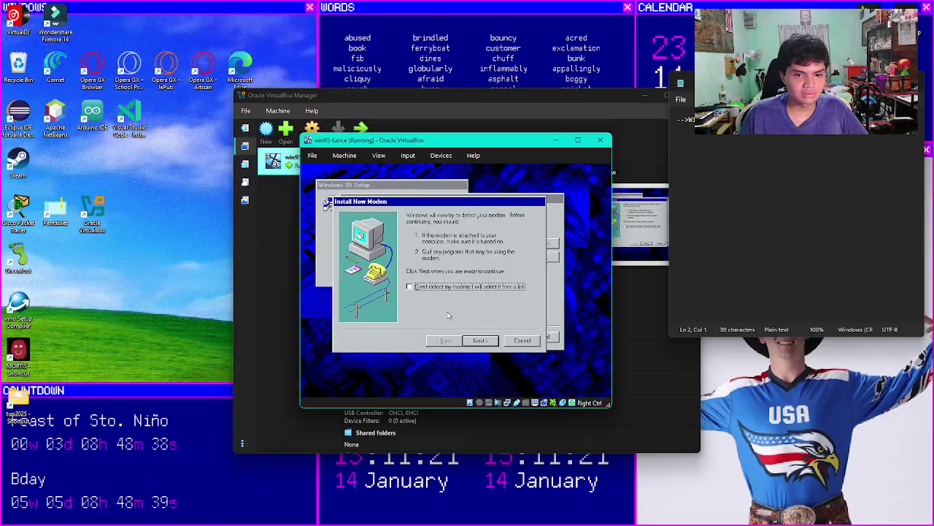
click(482, 340)
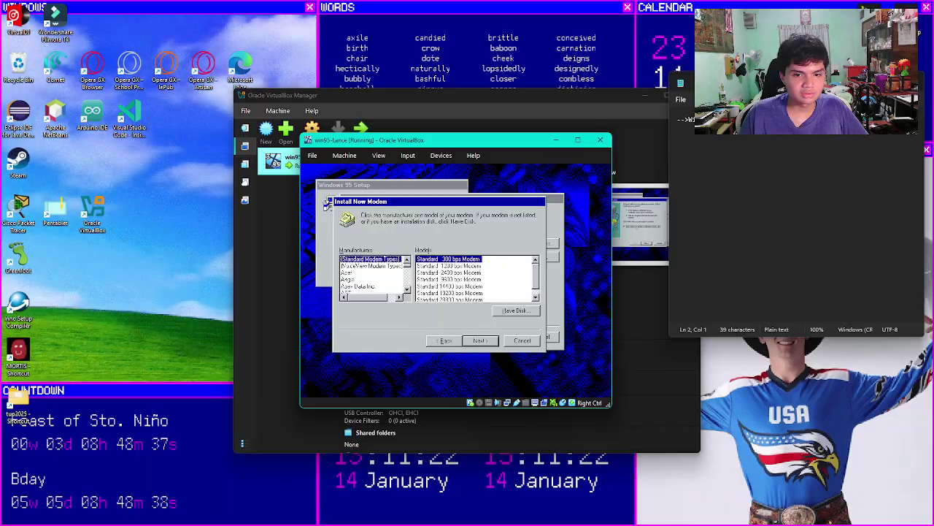
click(478, 341)
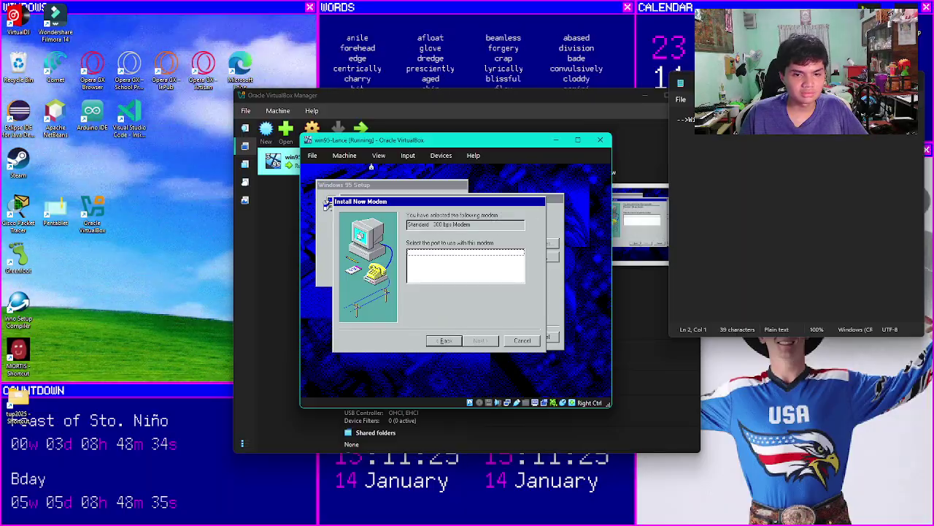
click(522, 340)
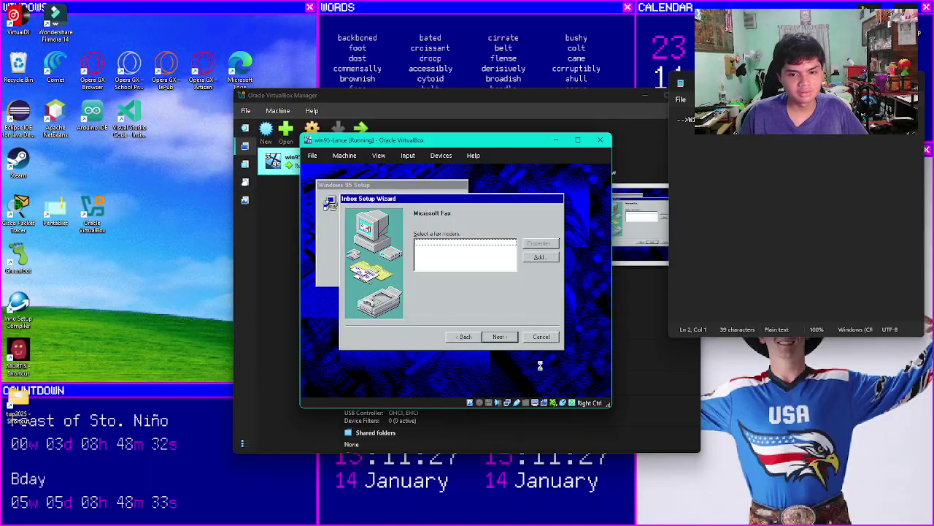
click(538, 337)
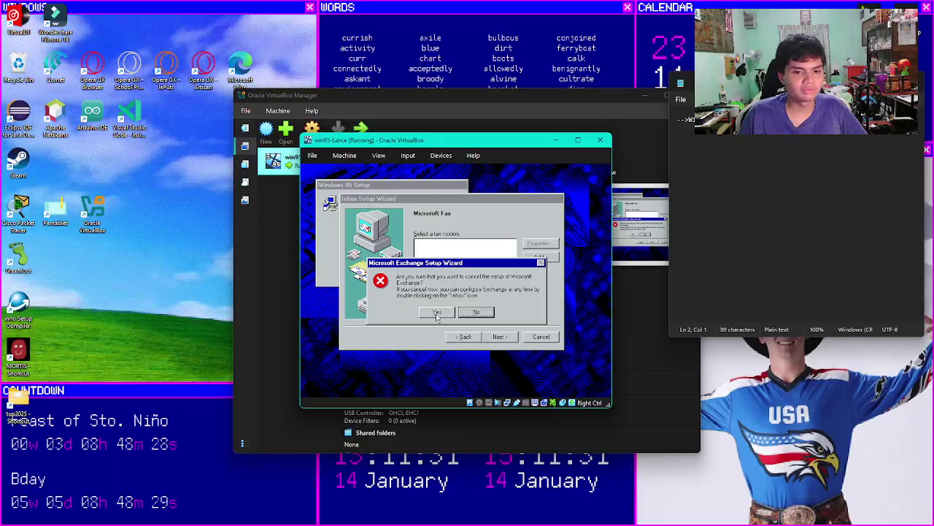
click(437, 312)
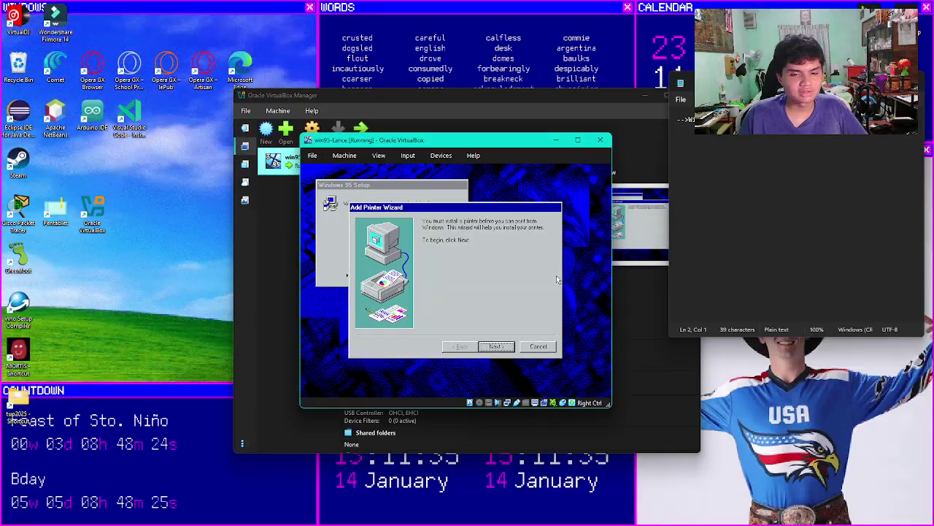
click(531, 347)
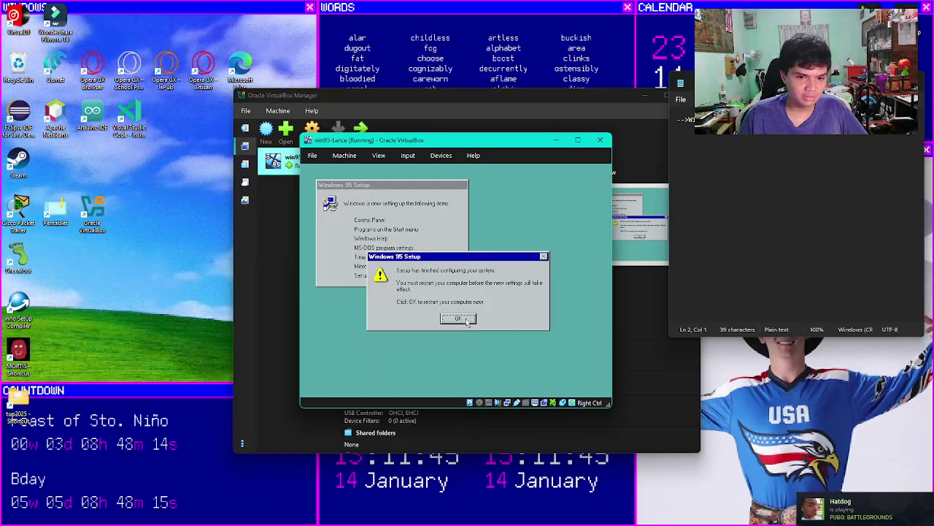
Step: Restart Windows 95, turn off Caps Lock, and log in with the network password
click(459, 319)
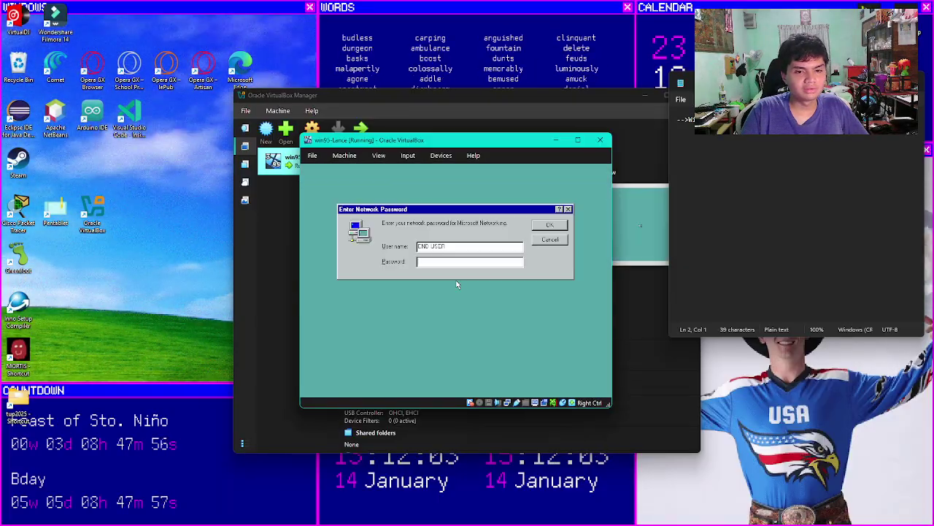
key(Caps_Lock)
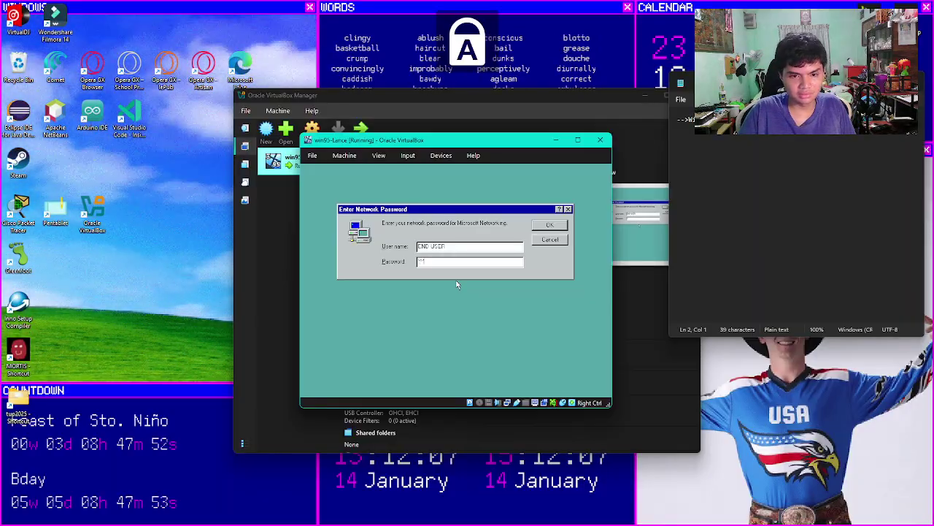
text(*)
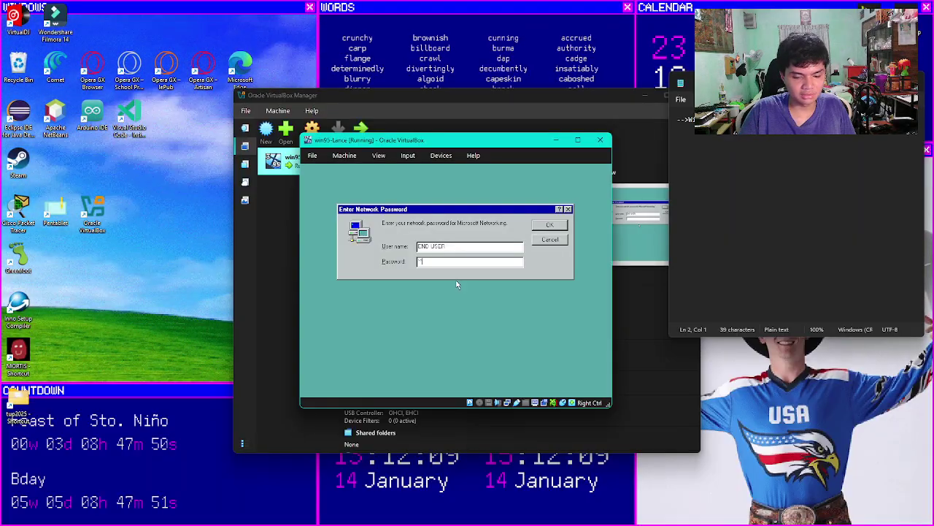
key(Return)
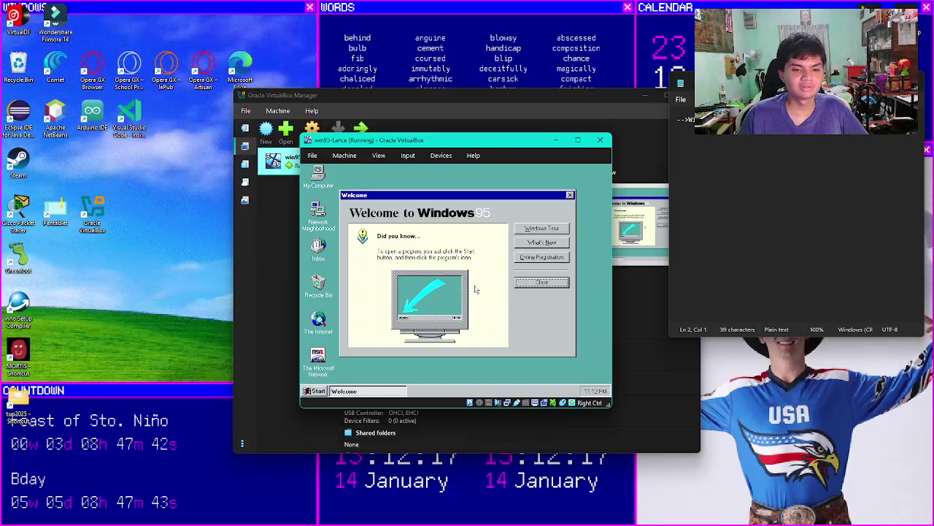
Step: Close the Welcome to Windows 95 screen and bring up the Start menu
click(544, 283)
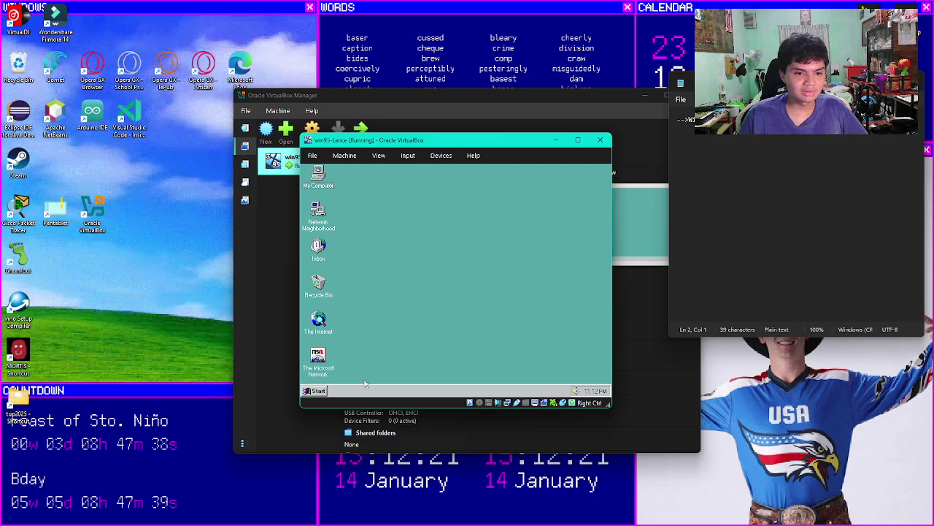
click(316, 391)
click(484, 270)
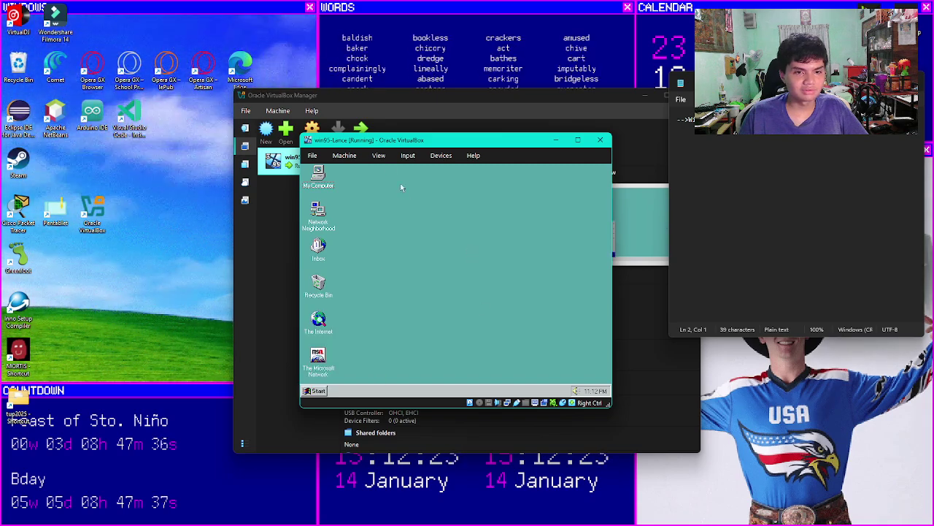
click(306, 391)
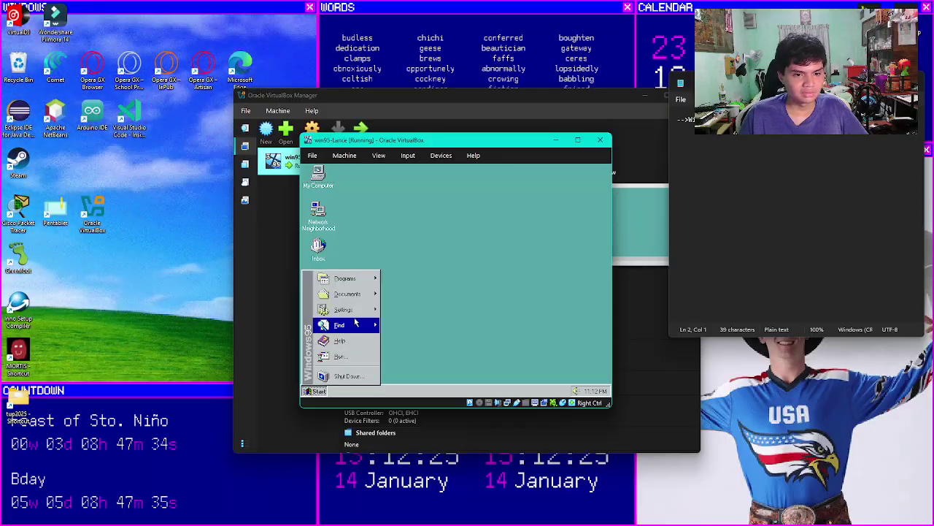
Step: Look through and close the Find: Computer window, then open My Computer to view the drives
mouse_move(353, 283)
mouse_move(406, 277)
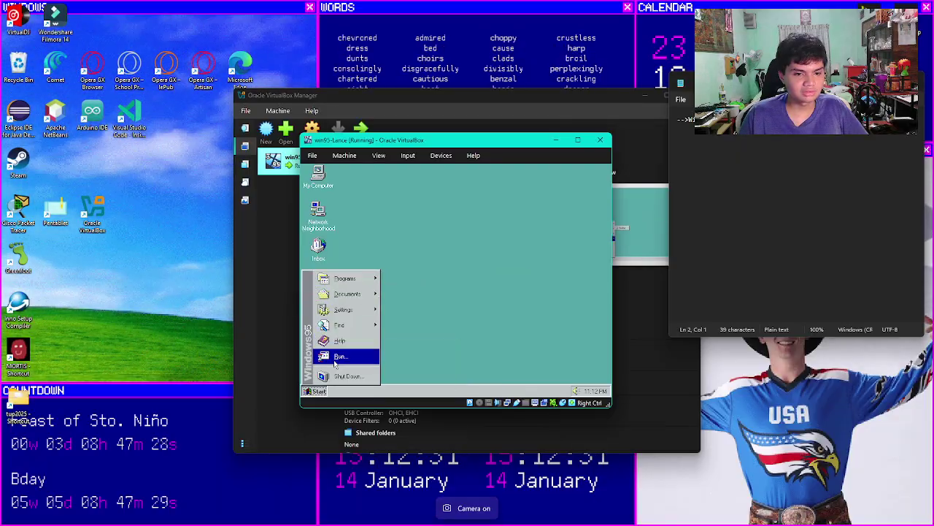
mouse_move(343, 324)
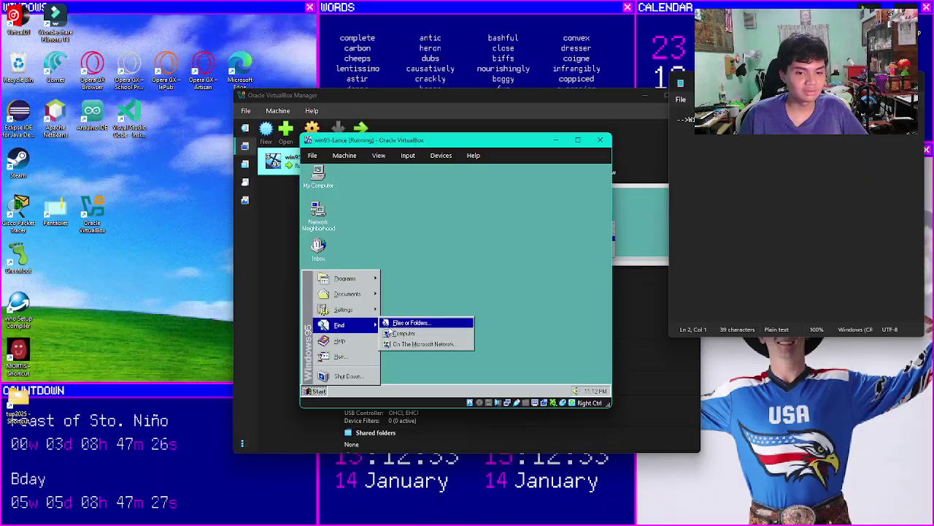
click(430, 333)
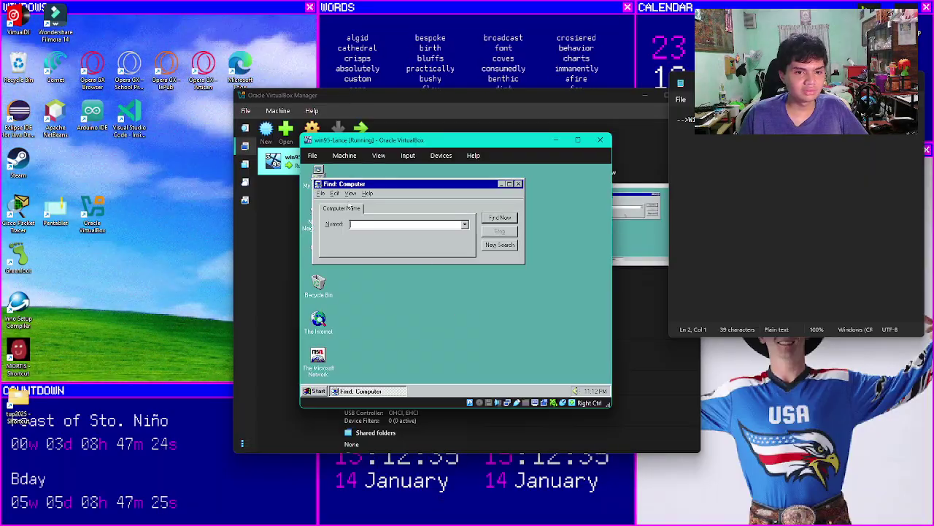
click(348, 194)
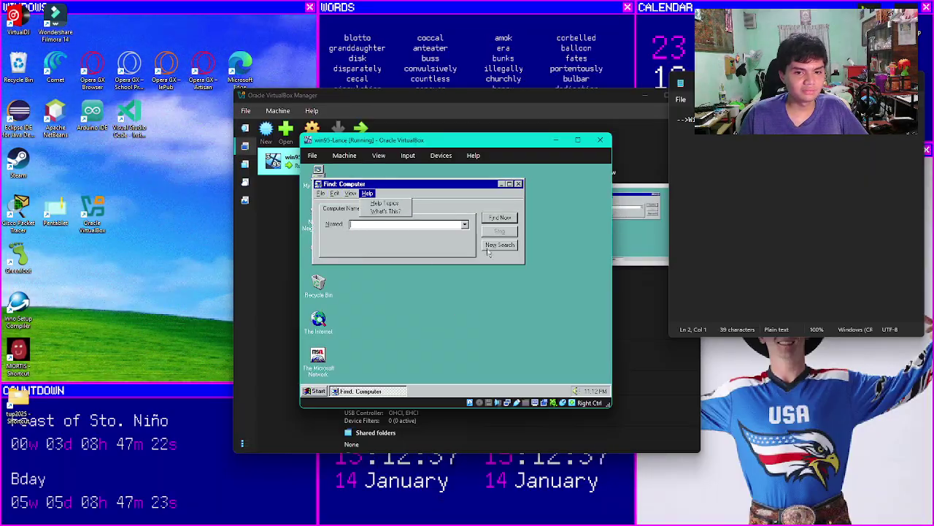
click(518, 183)
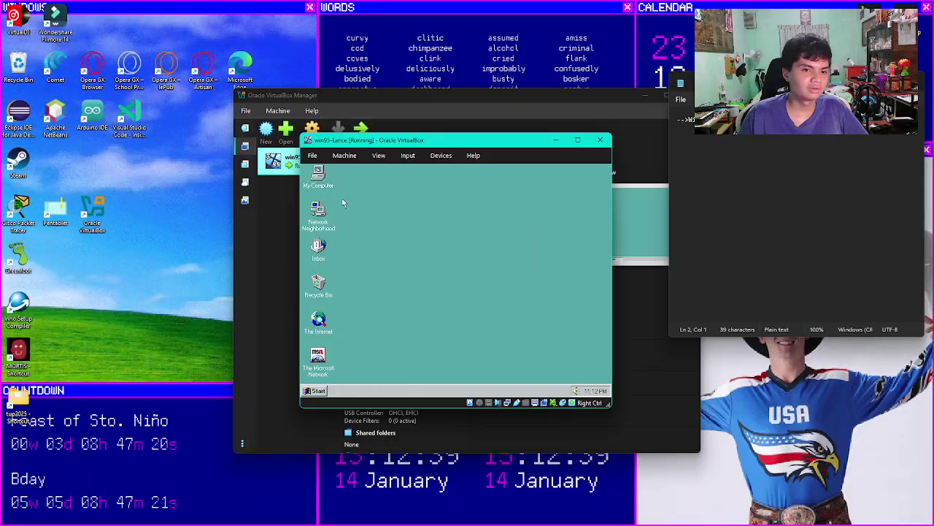
double_click(318, 174)
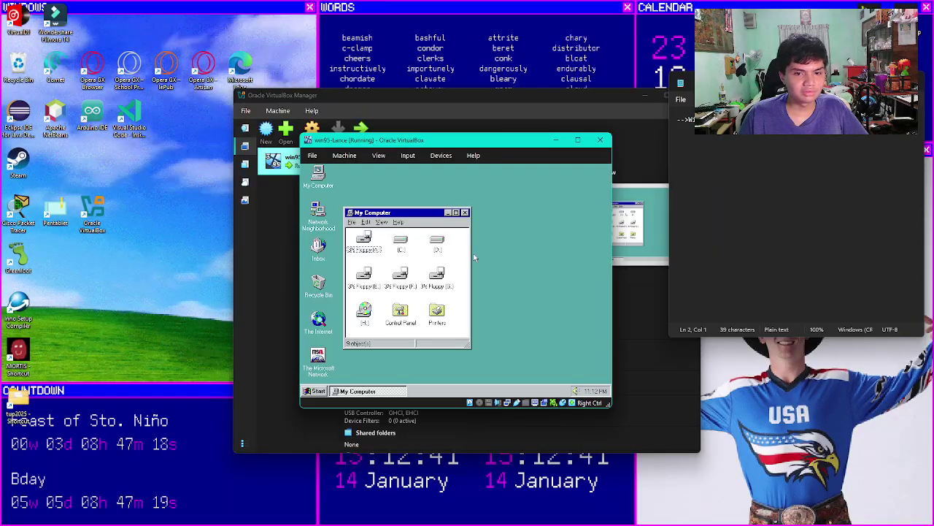
Step: Widen the My Computer window and open drive C, dismissing the floppy-drive error
drag(385, 212, 513, 213)
drag(594, 292, 594, 292)
click(436, 276)
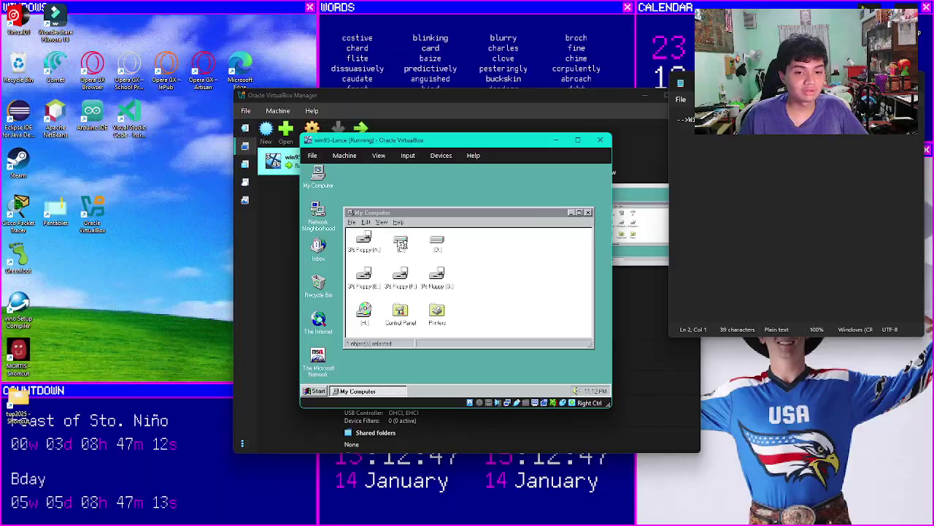
double_click(401, 244)
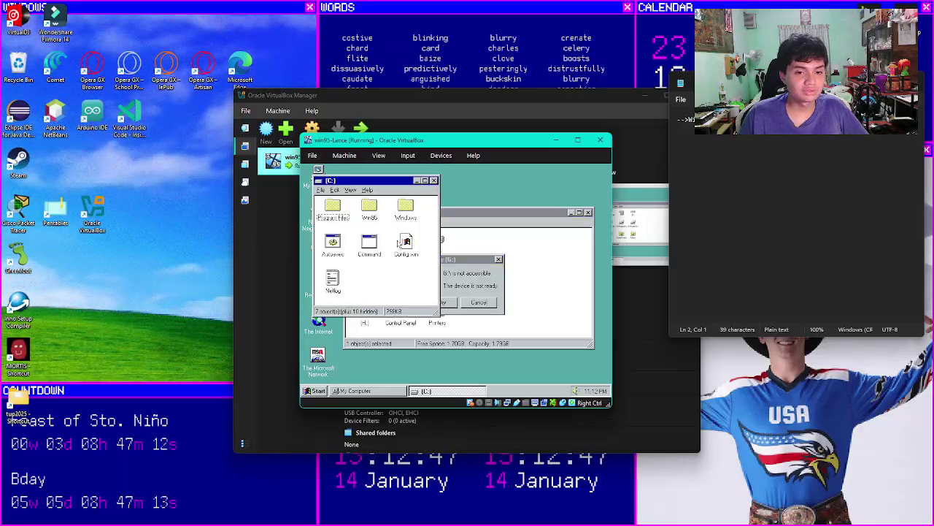
click(479, 302)
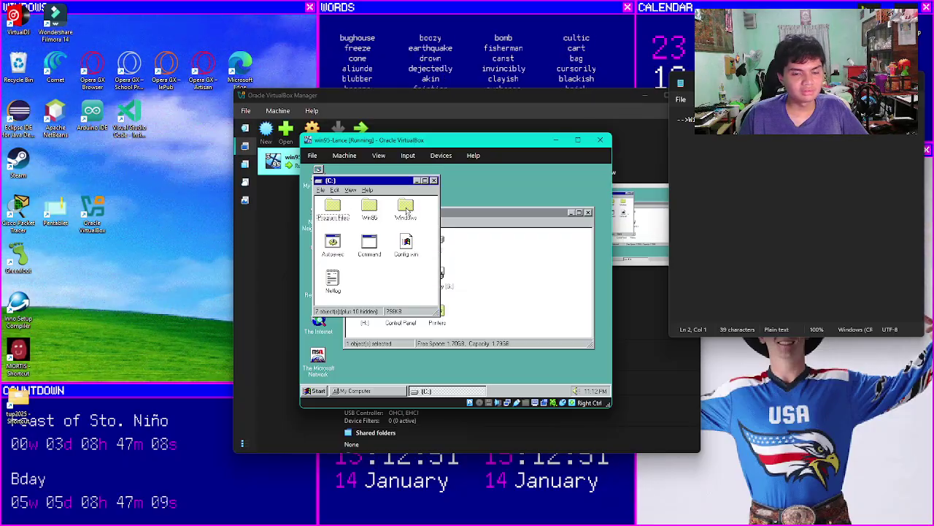
Step: Look inside the Win95 folder, then delete an item from drive C
double_click(373, 210)
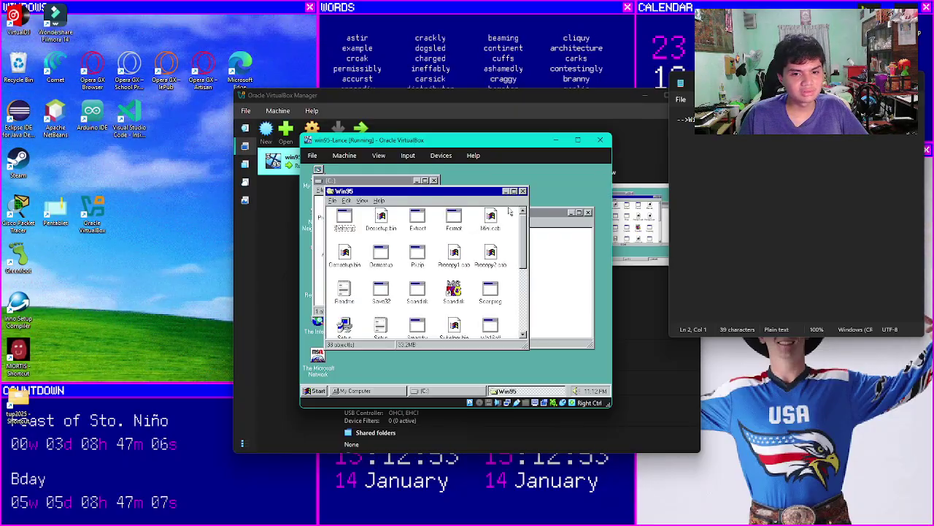
click(523, 191)
right_click(385, 204)
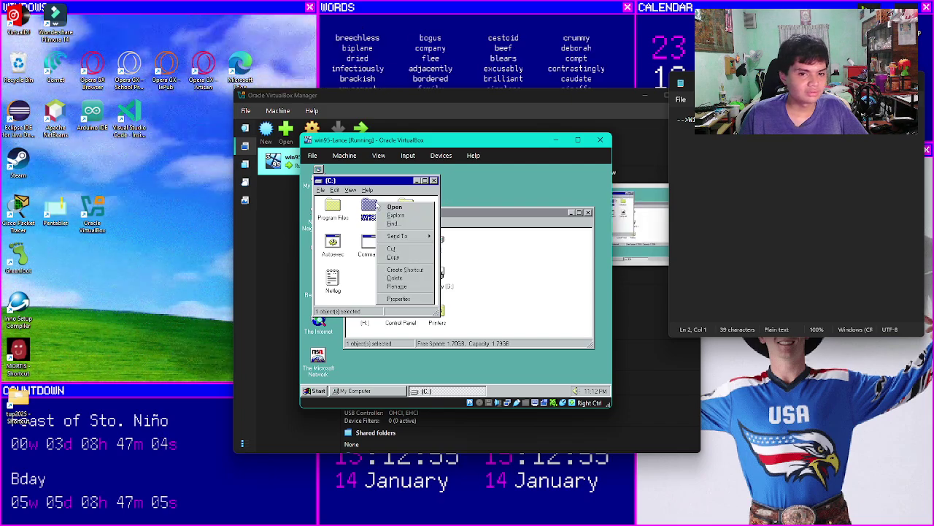
click(395, 278)
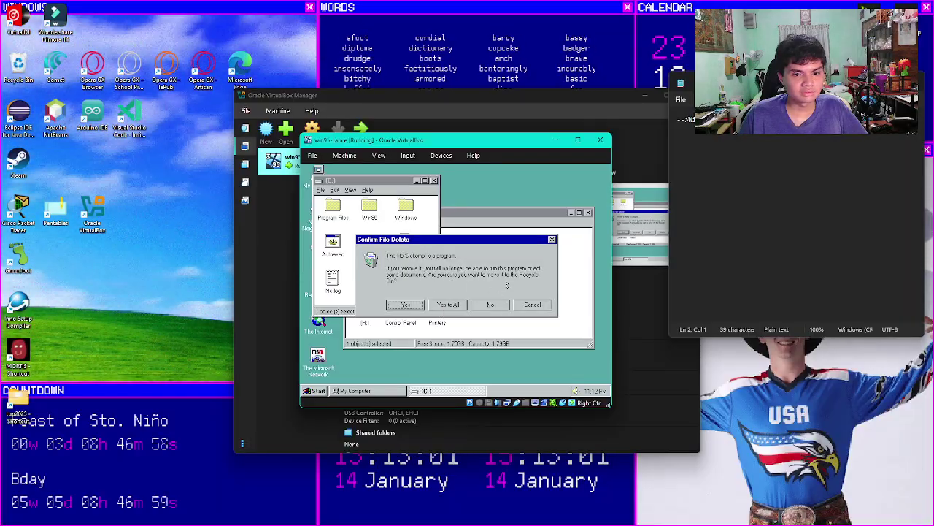
click(516, 306)
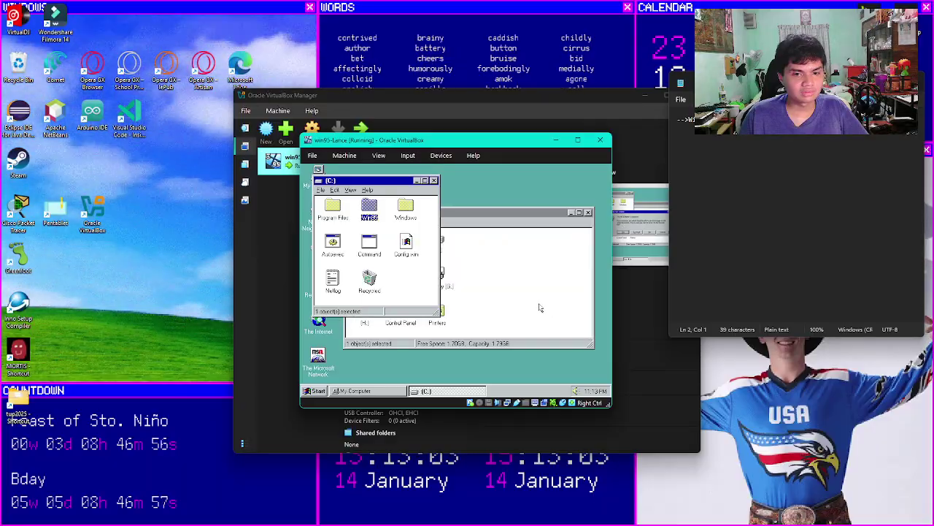
Step: Delete the Win95 folder from drive C, approving removal of its program files
double_click(395, 210)
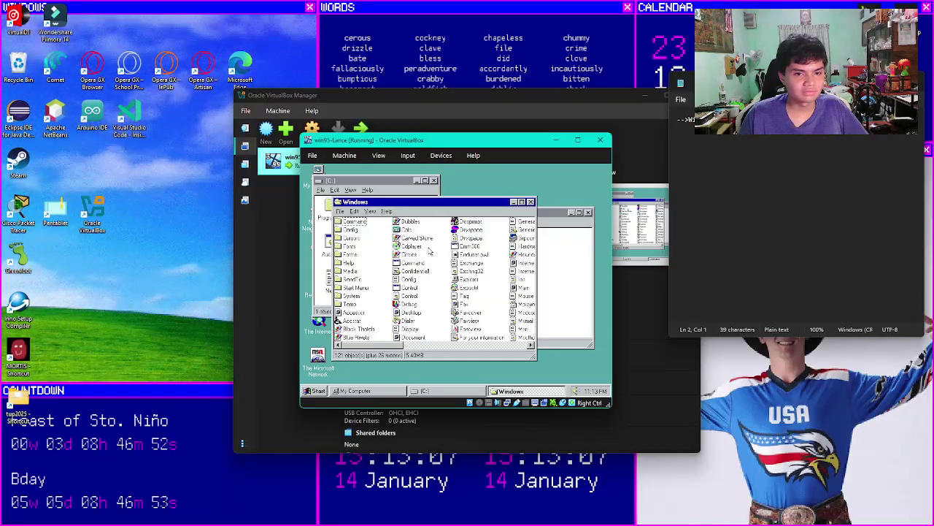
click(531, 202)
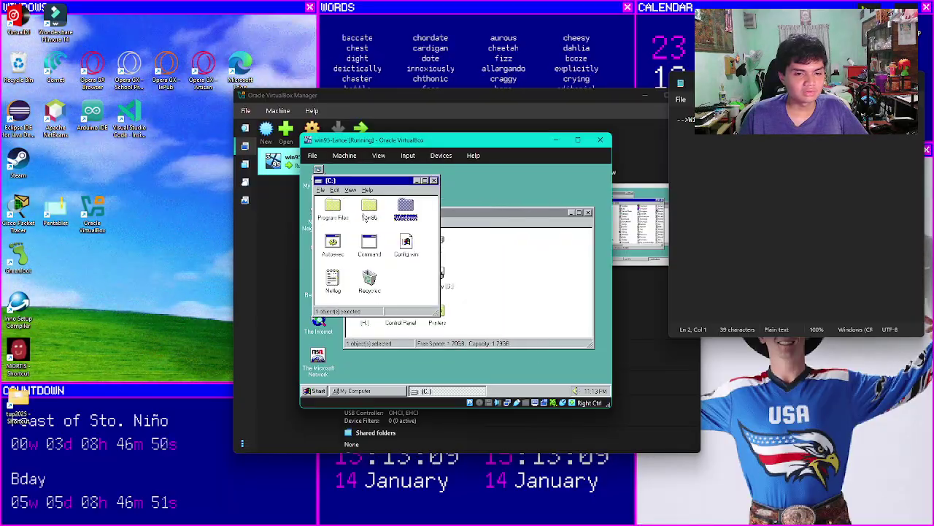
double_click(370, 206)
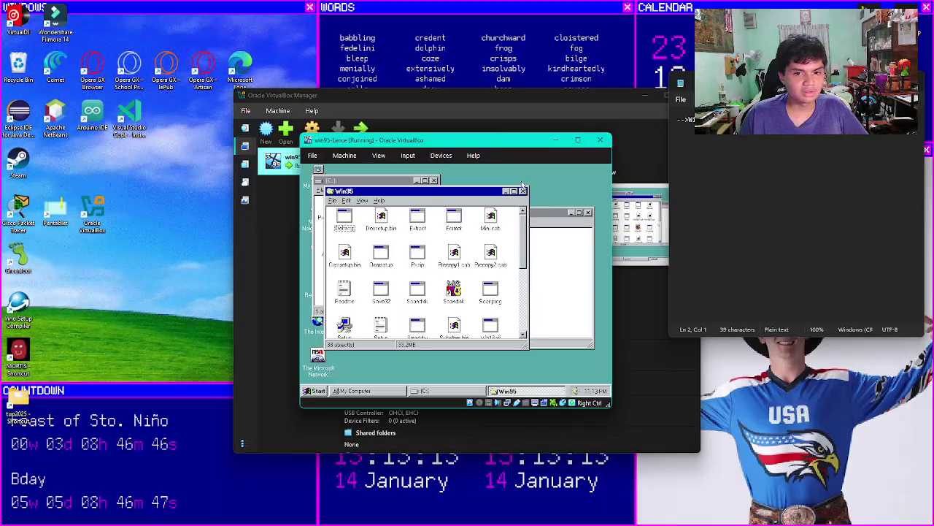
click(522, 190)
right_click(377, 205)
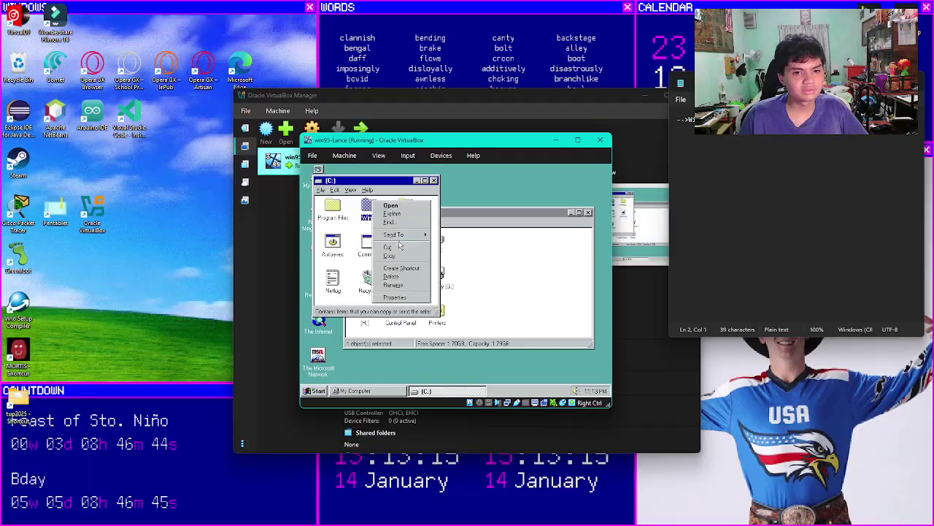
click(405, 277)
click(490, 294)
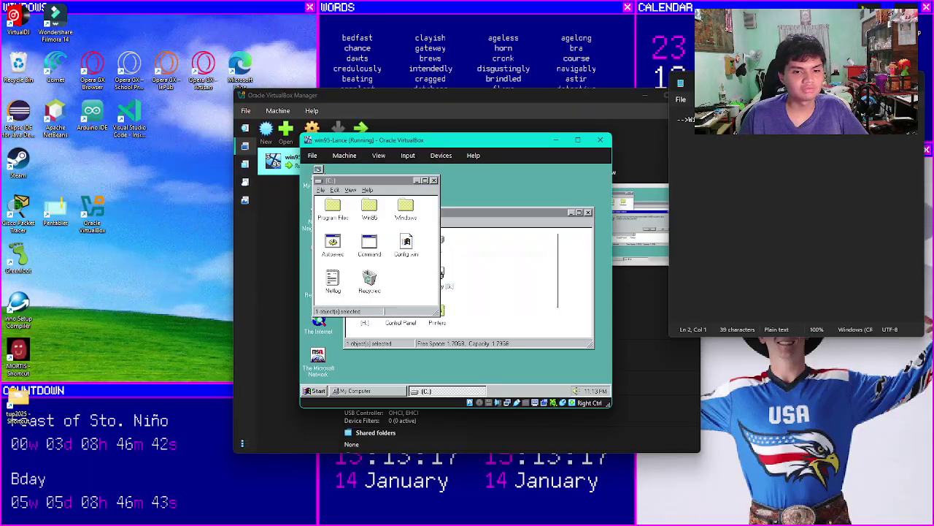
click(435, 306)
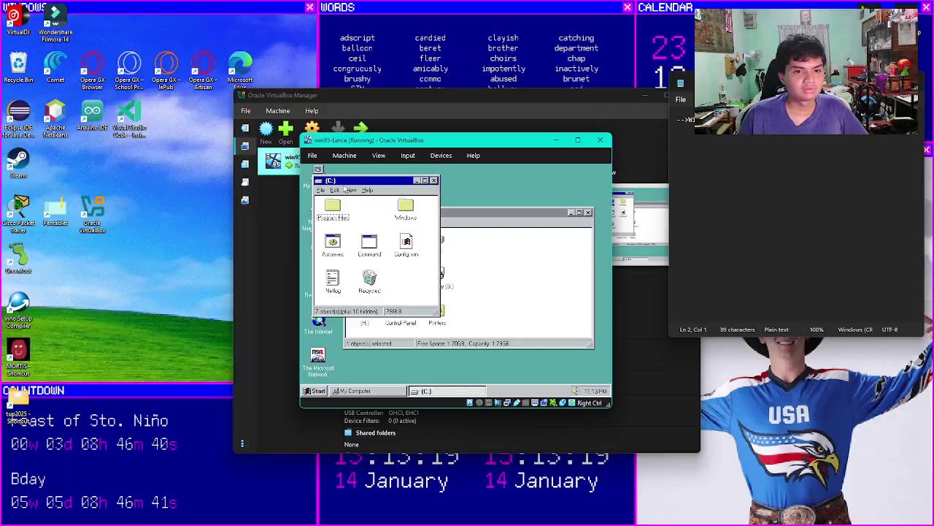
Step: Empty the Recycle Bin, permanently deleting the recycled items
double_click(357, 180)
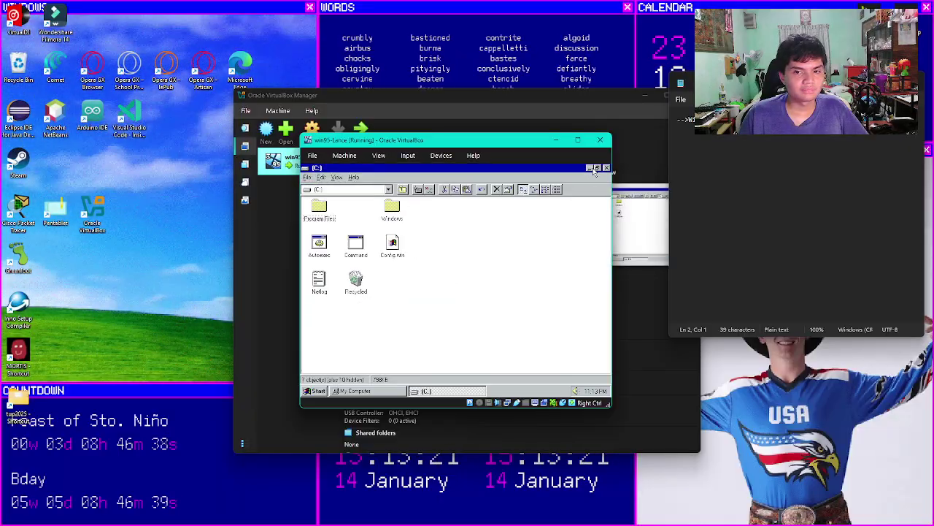
click(596, 169)
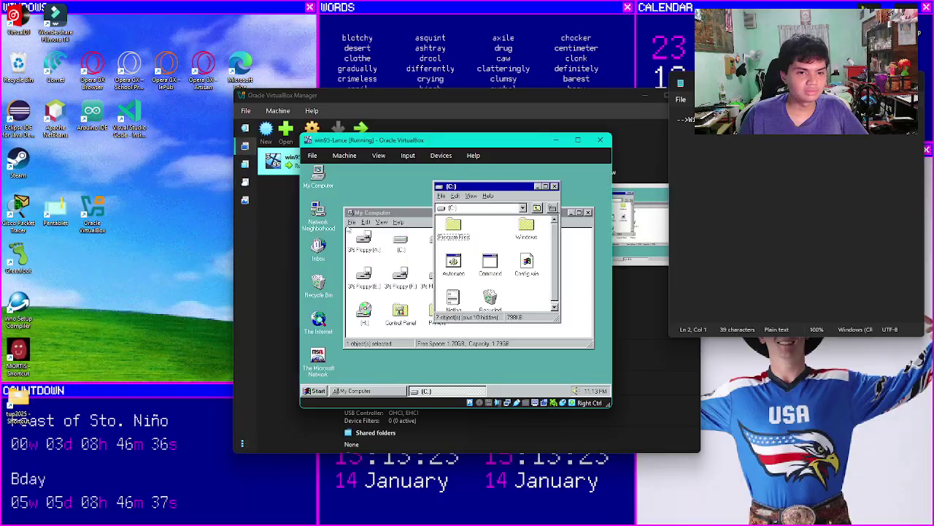
right_click(326, 279)
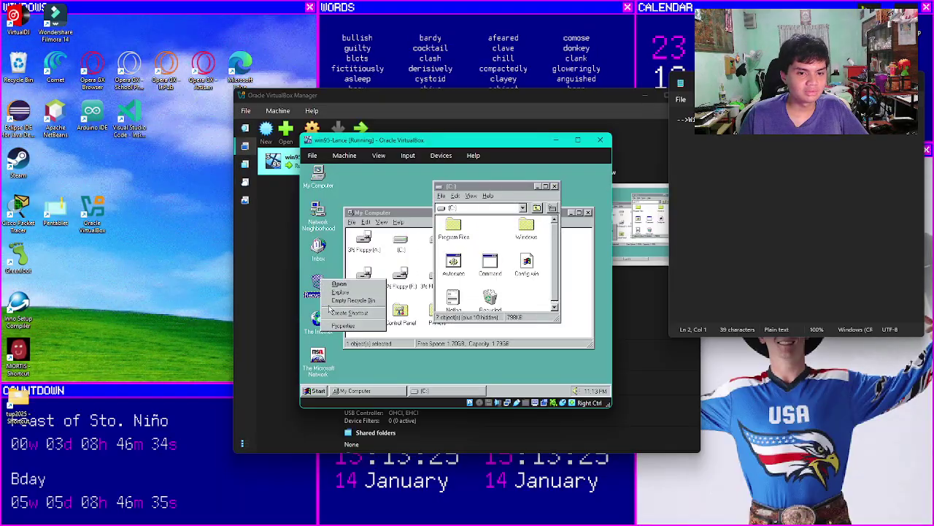
click(353, 300)
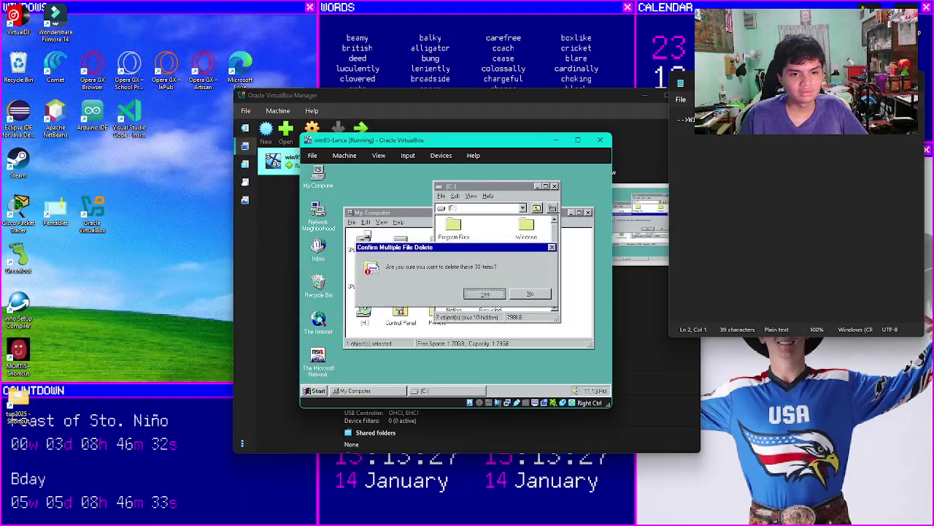
click(484, 293)
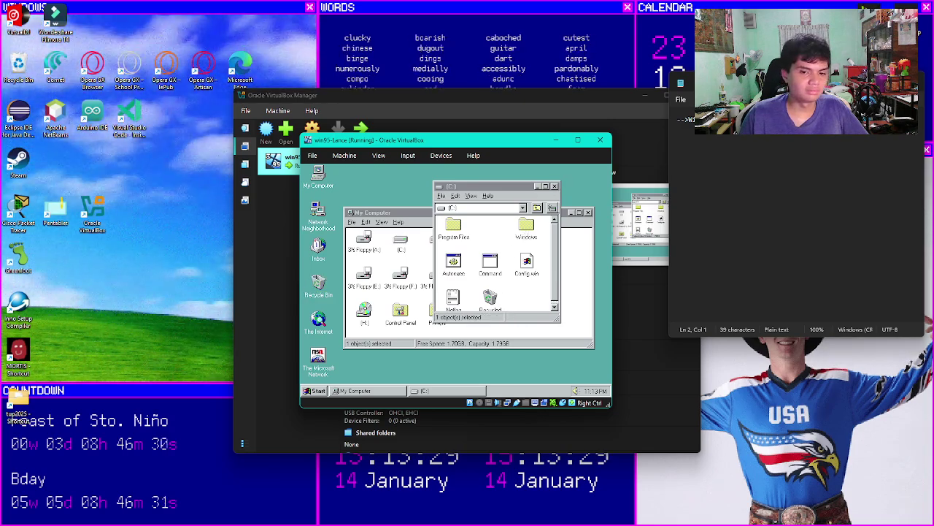
Step: Open the Windows folder on drive C
drag(526, 226, 481, 227)
click(536, 235)
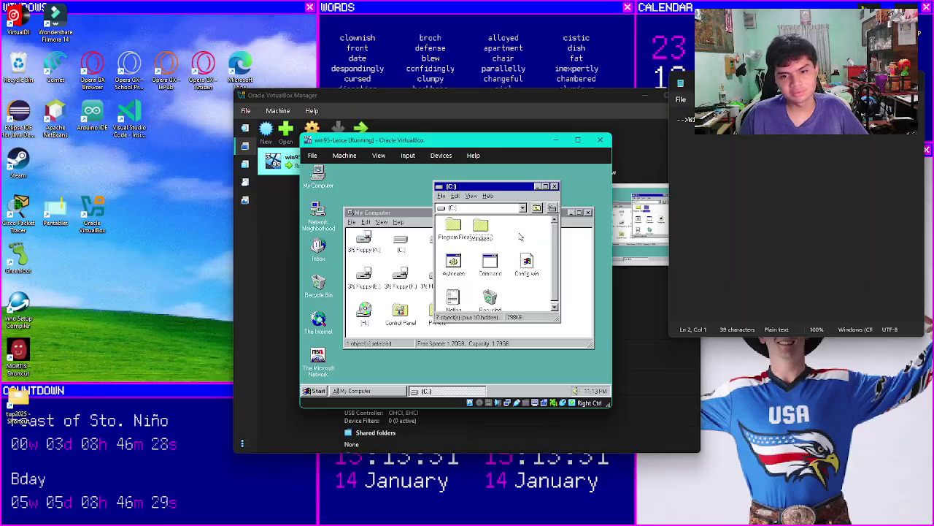
double_click(481, 222)
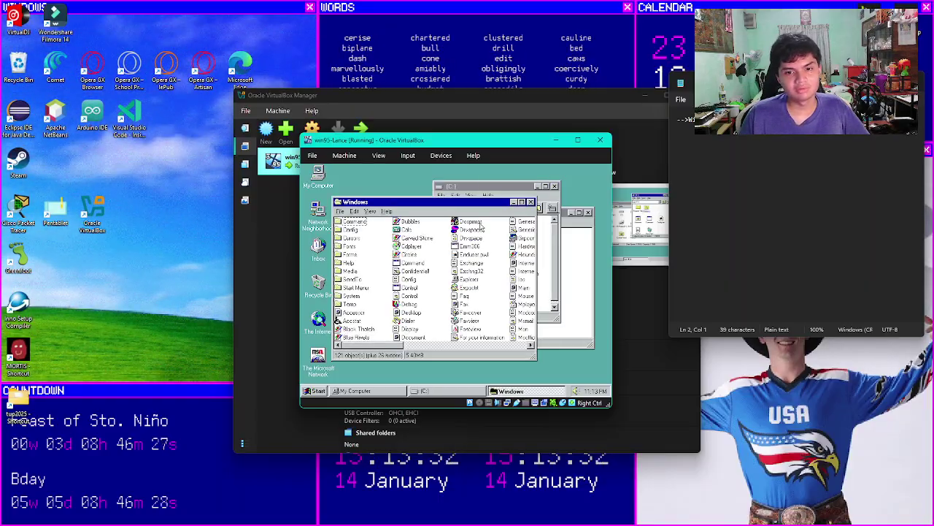
Step: View the Bubbles and Carved Stone bitmaps in Paint, closing each afterward
click(412, 220)
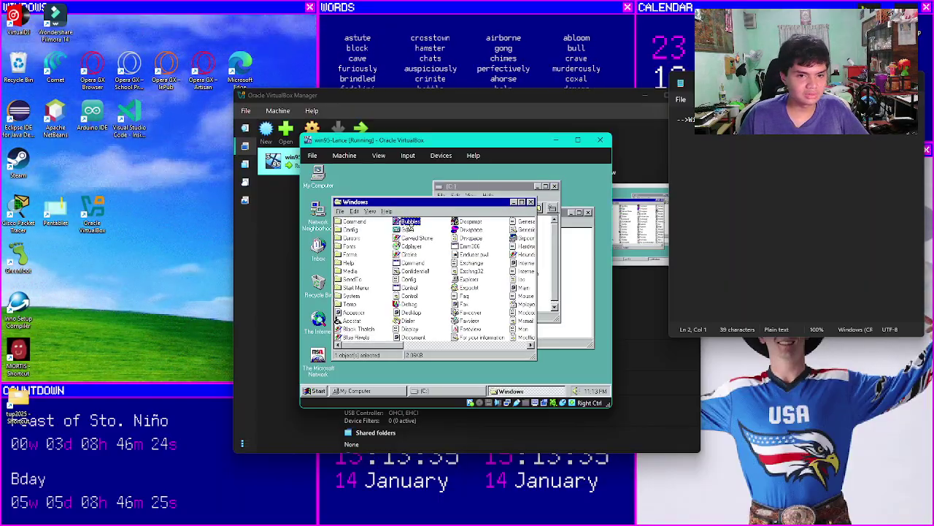
double_click(409, 225)
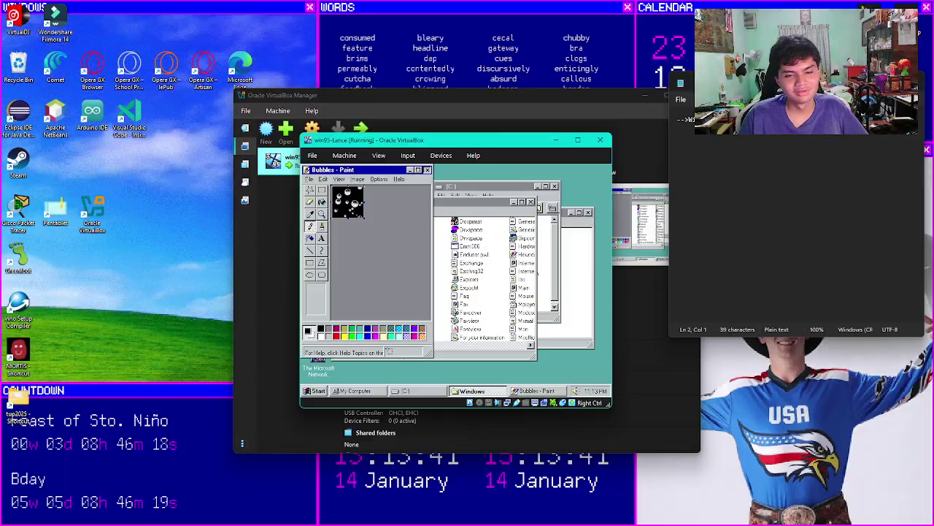
click(427, 169)
click(342, 278)
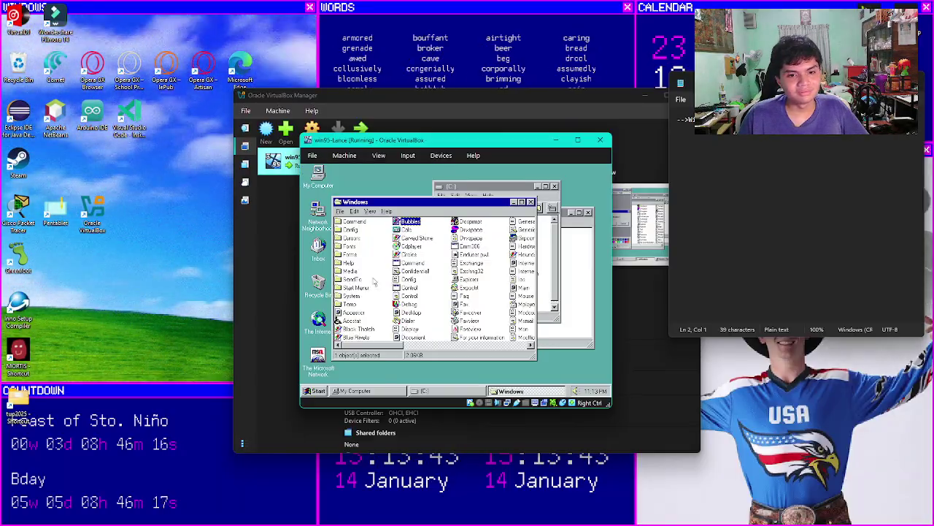
double_click(409, 240)
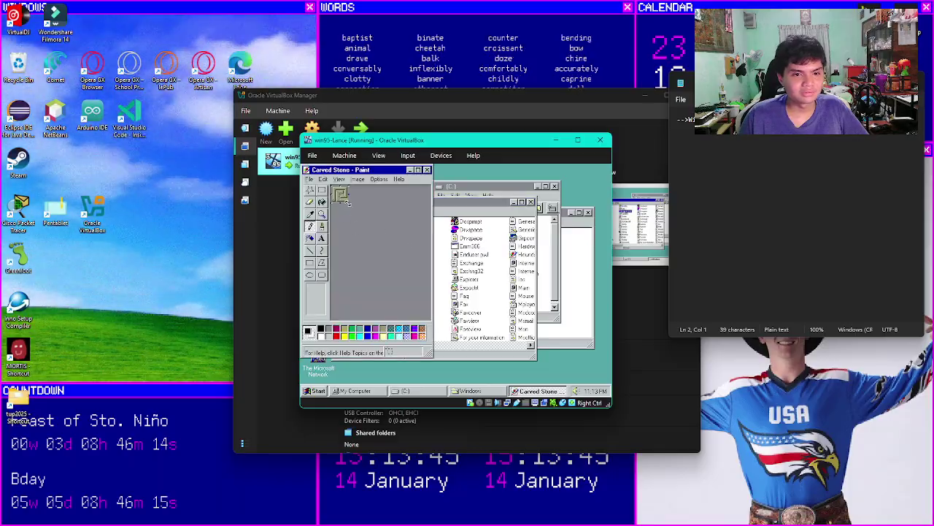
click(427, 170)
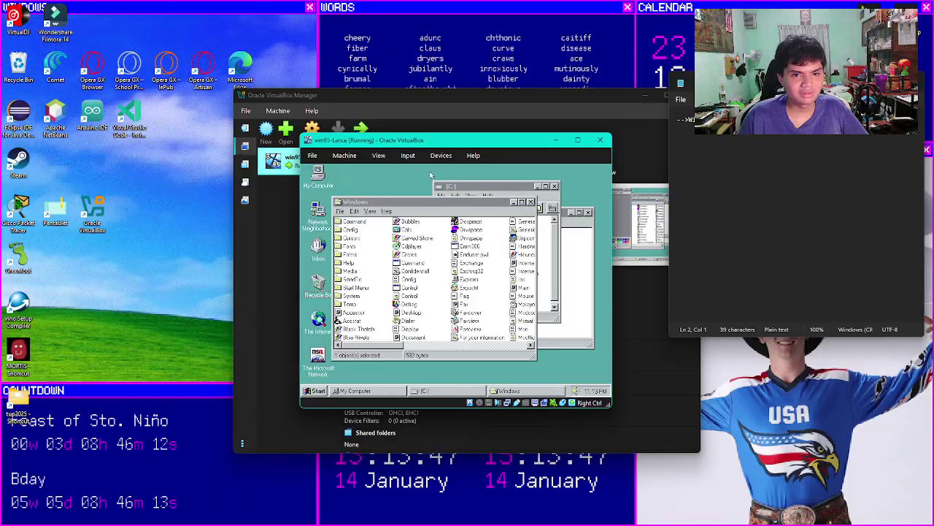
Step: Compute a sum giving 13 in Calculator, then close it
double_click(405, 235)
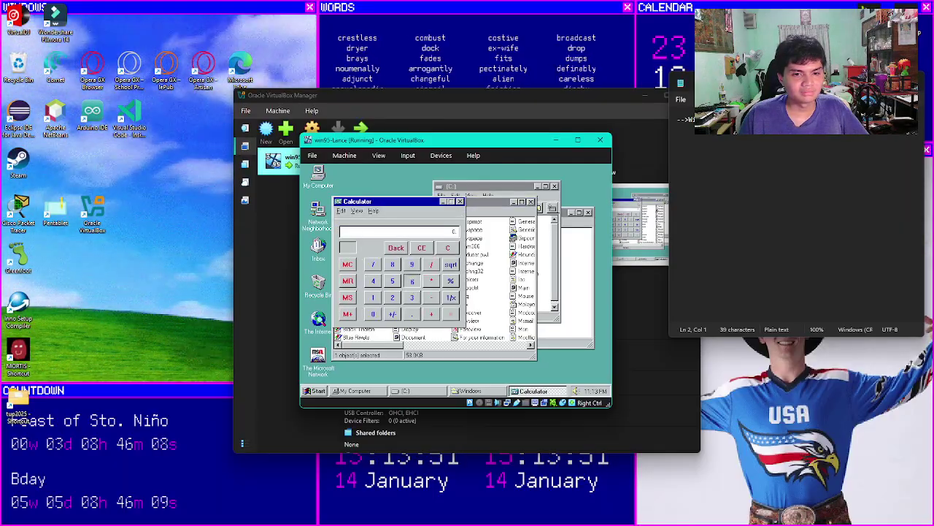
click(373, 265)
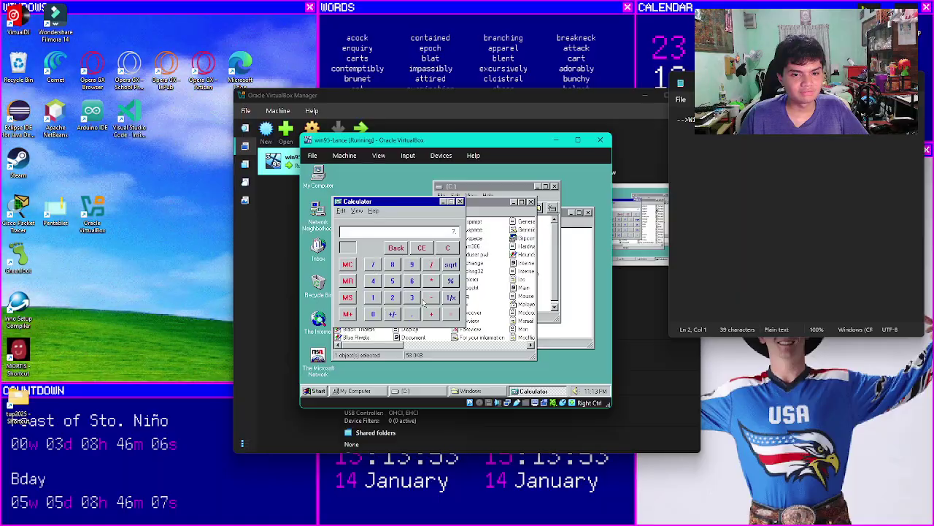
click(449, 314)
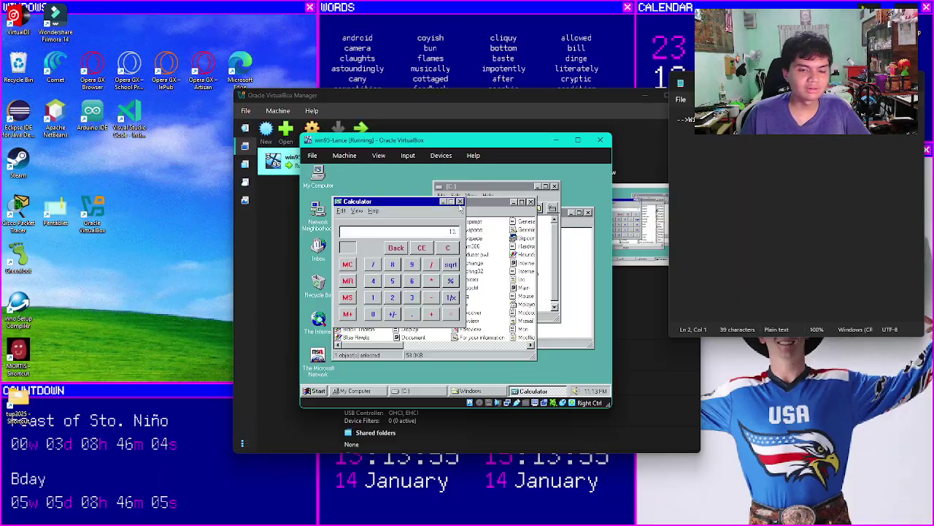
click(459, 201)
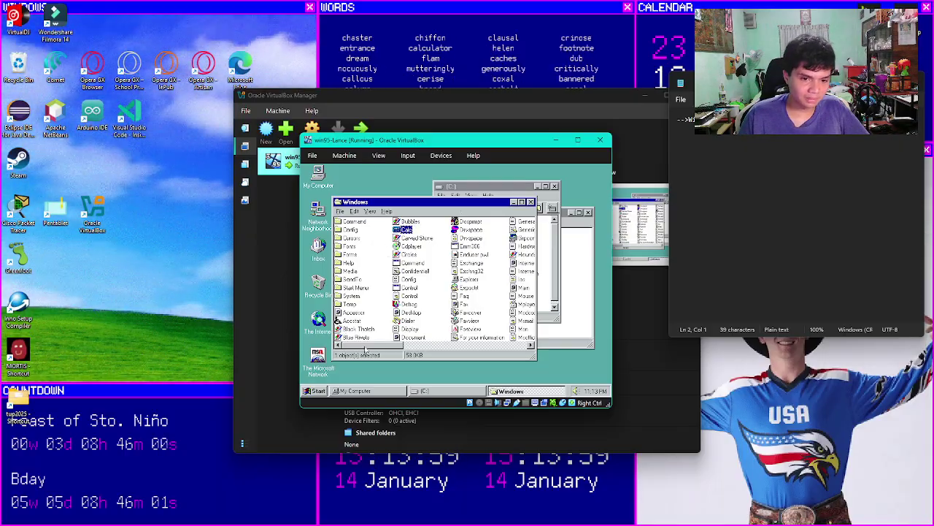
Step: View the Black Thatch bitmap in Paint, then close it
double_click(359, 329)
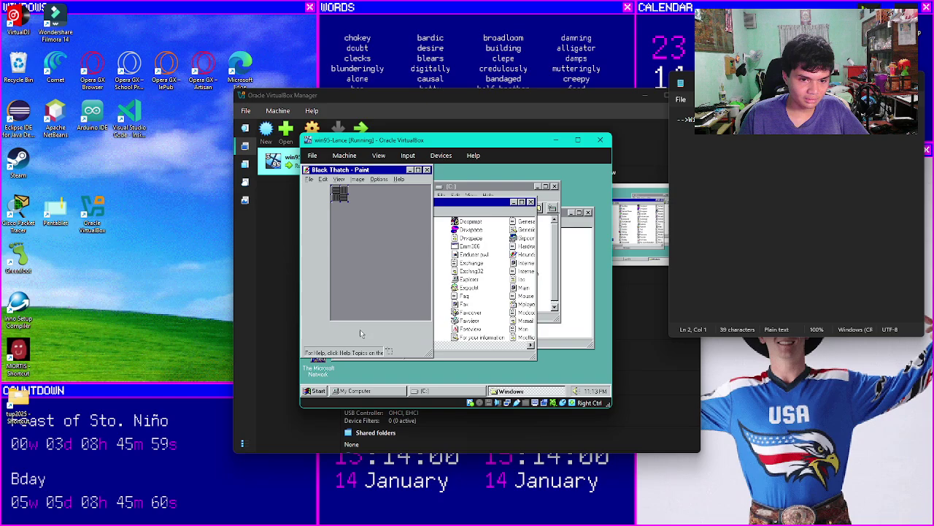
click(427, 170)
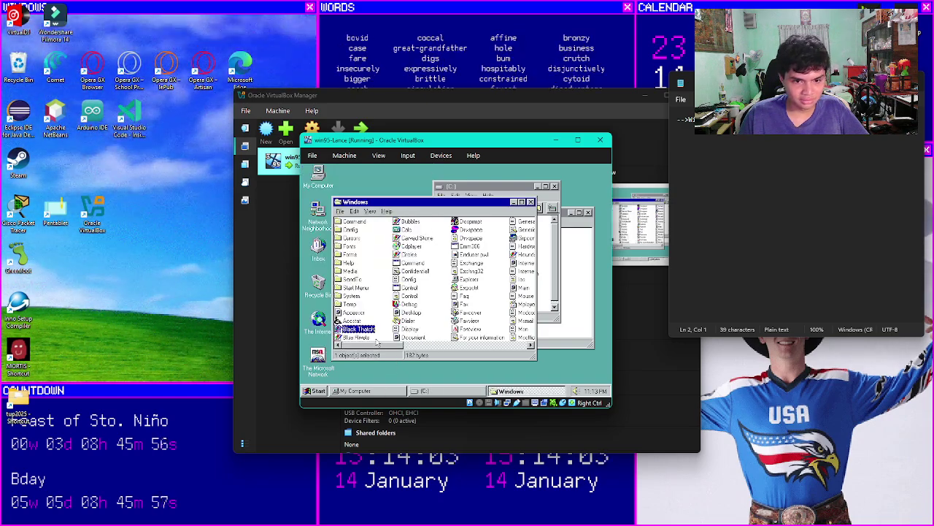
scroll(437, 321, down, 5)
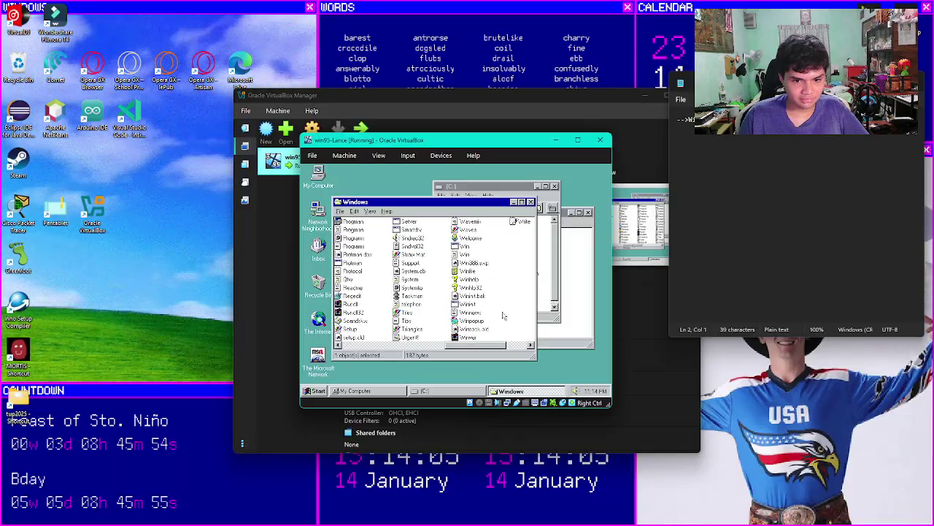
Step: Close the Windows folder, (C:) and My Computer windows
click(530, 201)
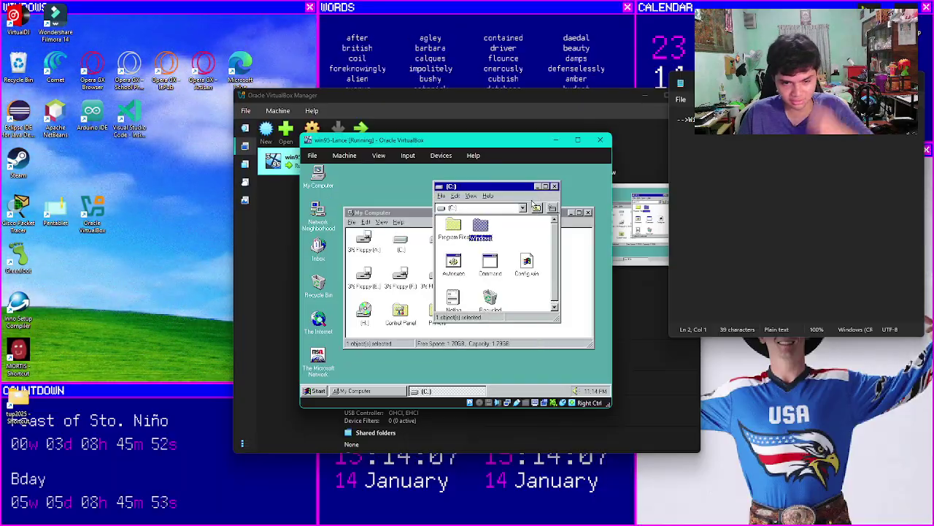
click(554, 187)
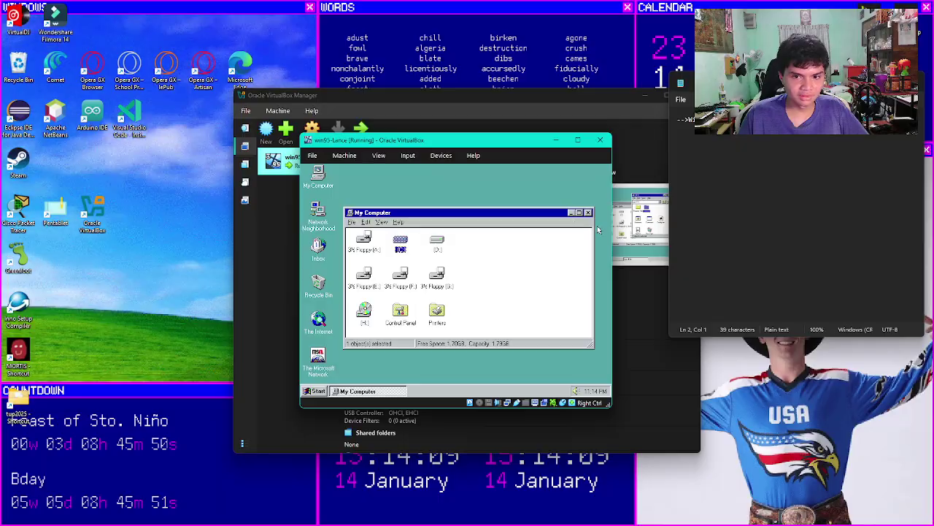
click(587, 212)
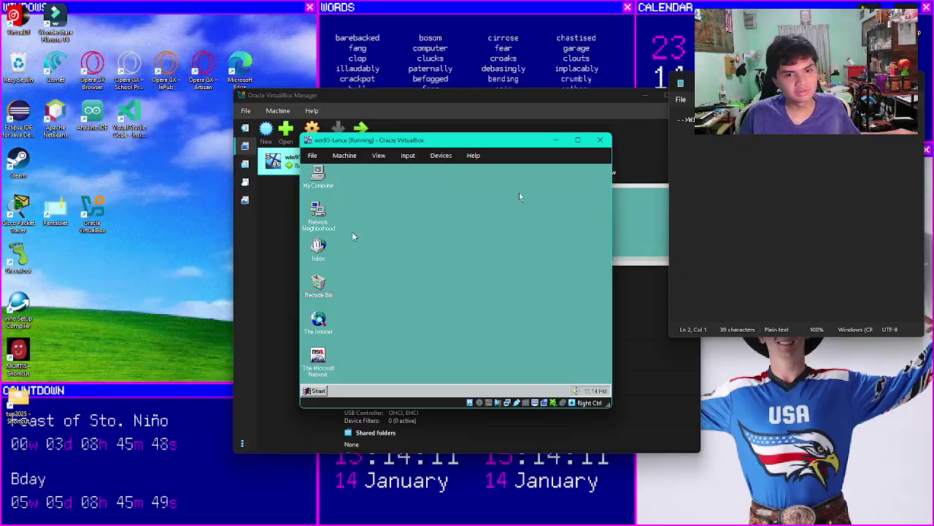
Step: Browse the VM window's menus without choosing anything
click(349, 157)
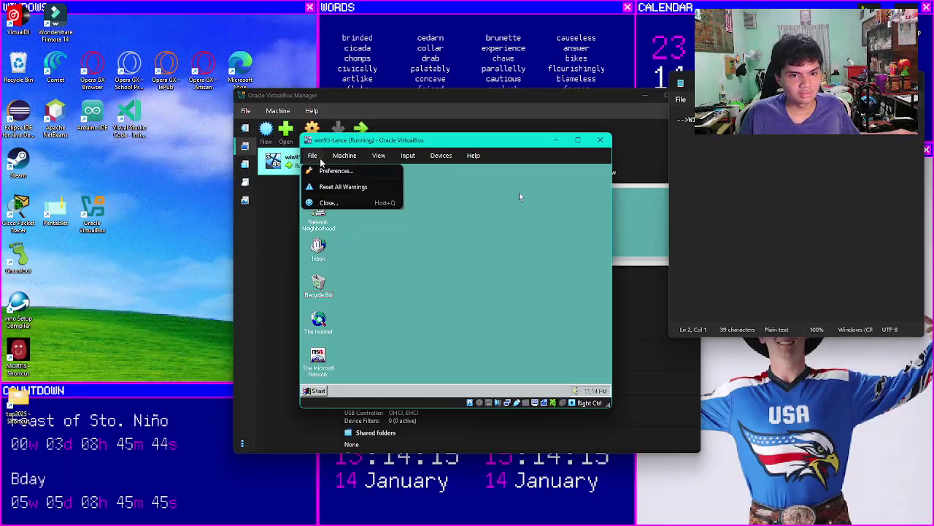
mouse_move(406, 160)
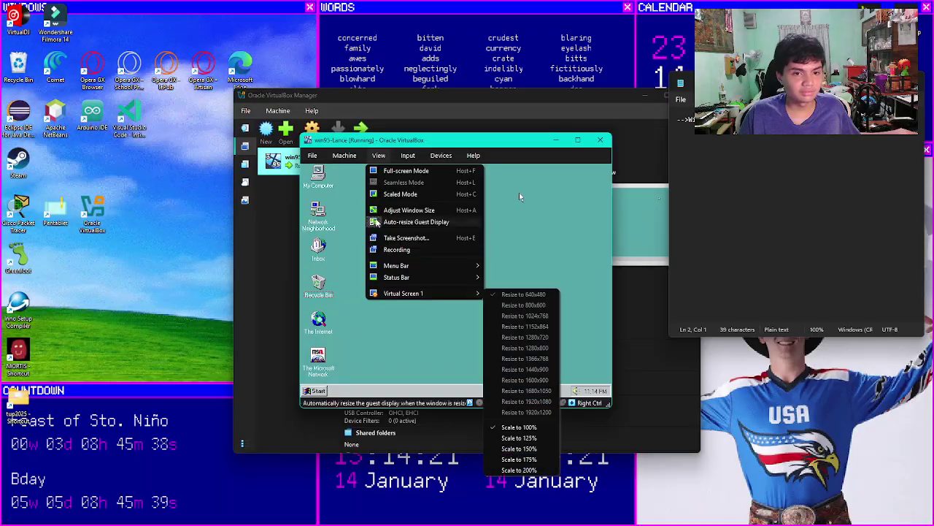
mouse_move(346, 152)
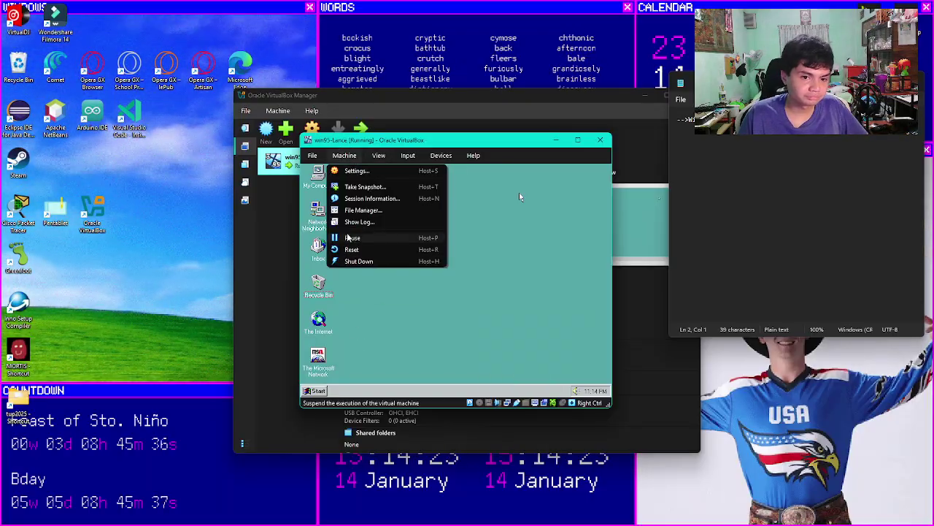
mouse_move(444, 155)
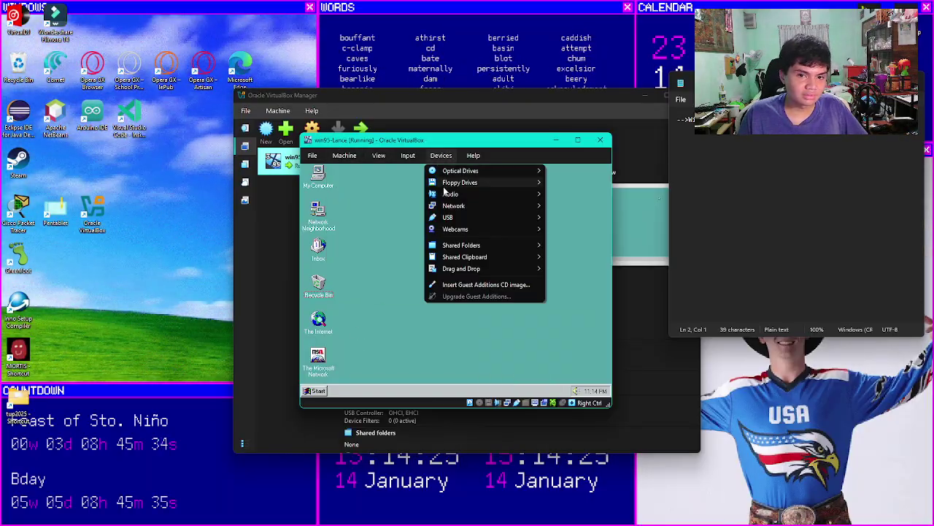
mouse_move(469, 162)
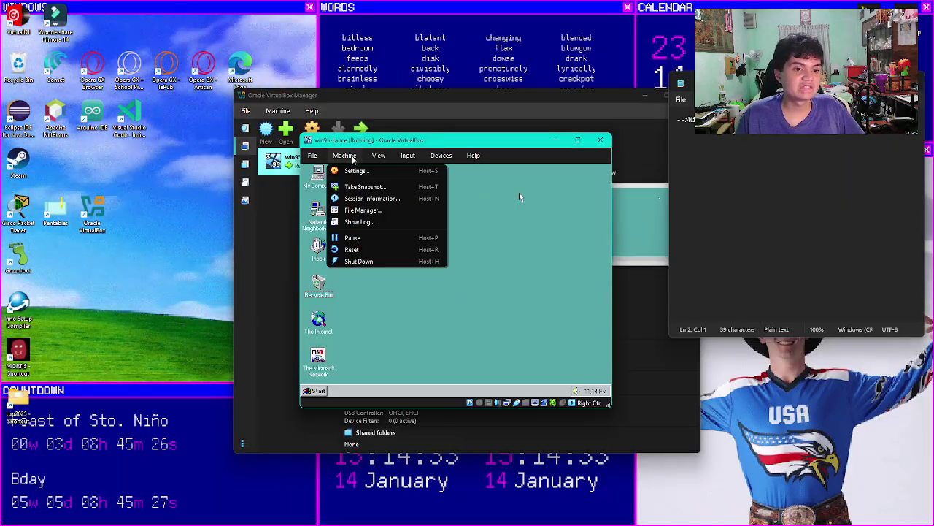
Step: Scroll through the VM settings and cancel without changes
click(351, 172)
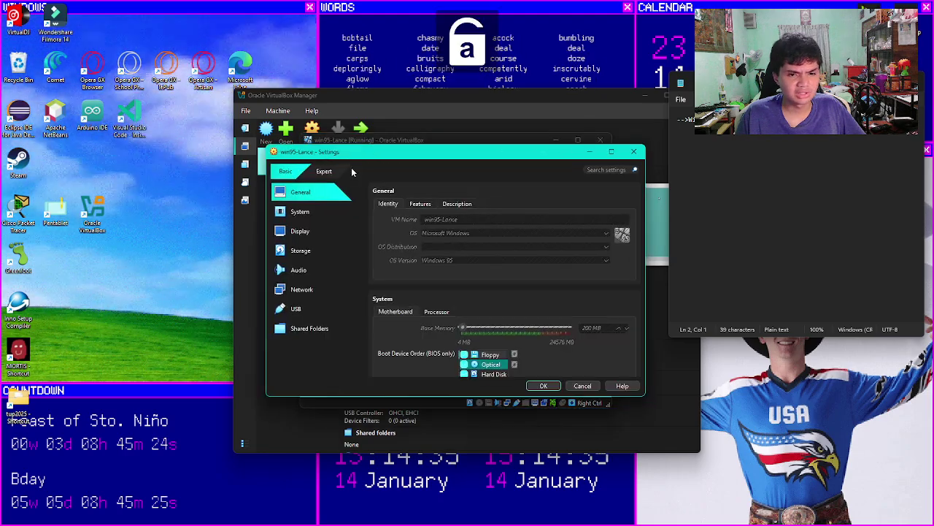
scroll(463, 241, down, 5)
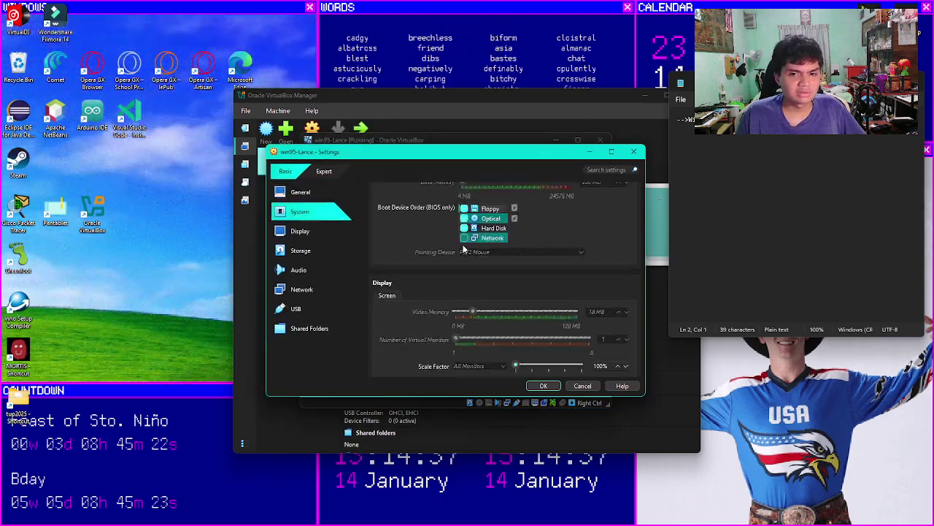
click(593, 387)
right_click(482, 403)
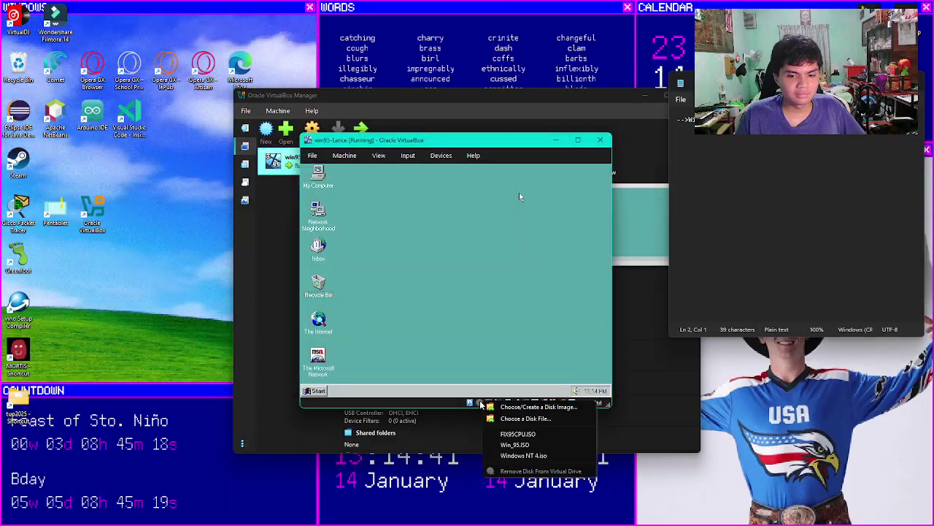
click(376, 158)
Step: Reopen and close Settings, then switch the VM window to full screen
click(377, 158)
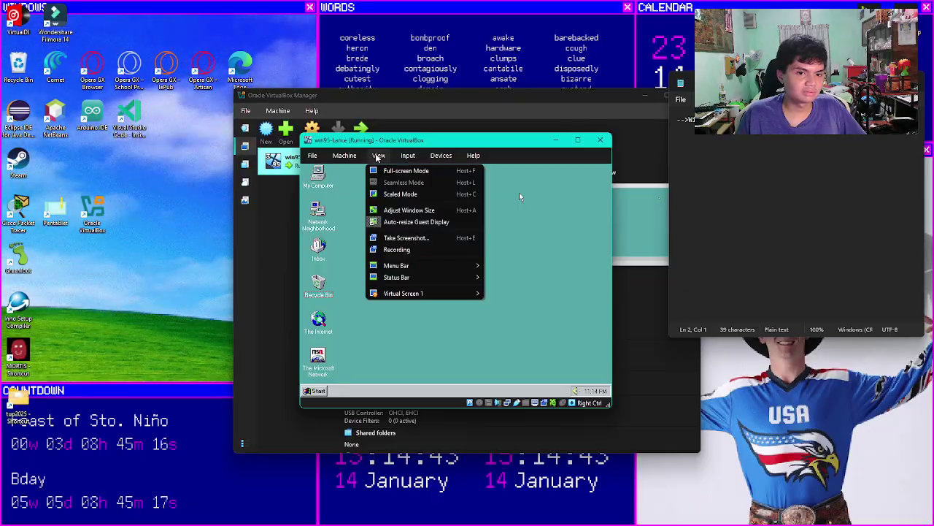
mouse_move(343, 157)
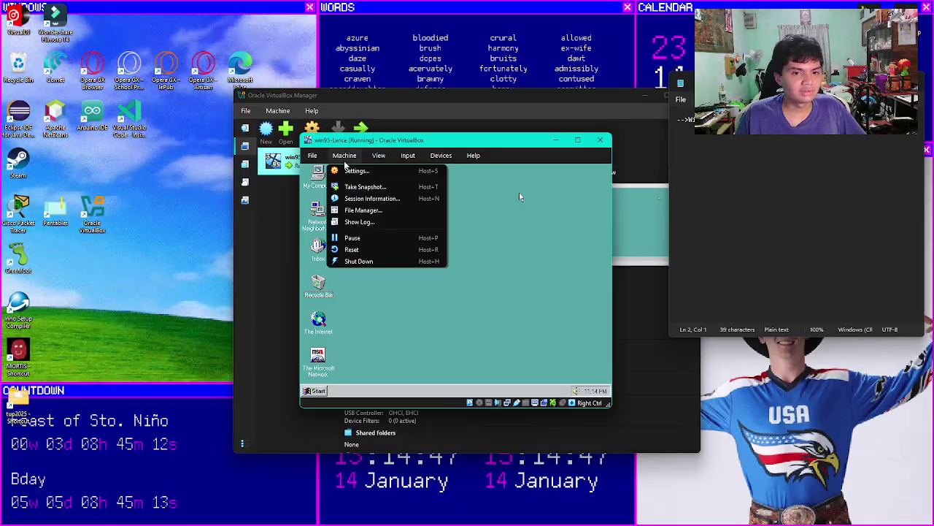
click(353, 172)
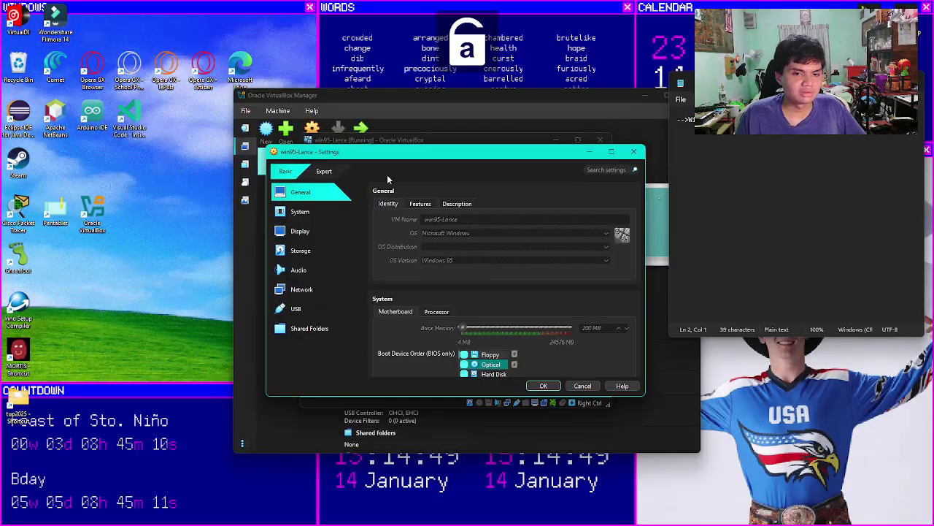
click(629, 159)
click(578, 140)
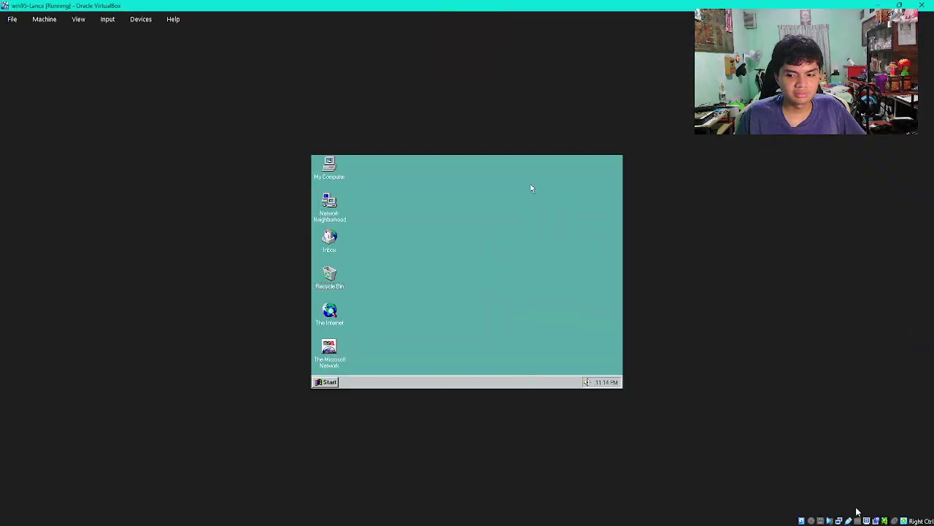
Step: Browse the full-screen VM menu bar options
right_click(73, 20)
click(46, 22)
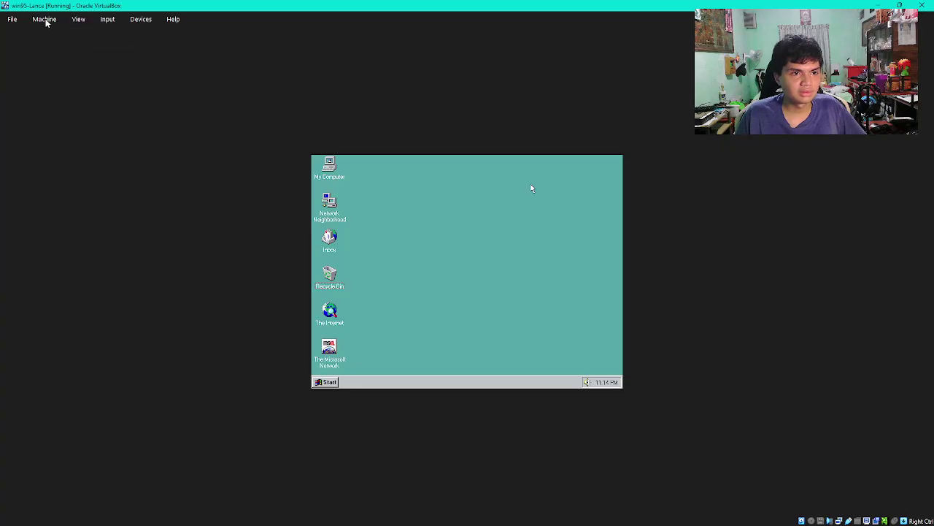
right_click(46, 22)
click(76, 21)
click(76, 21)
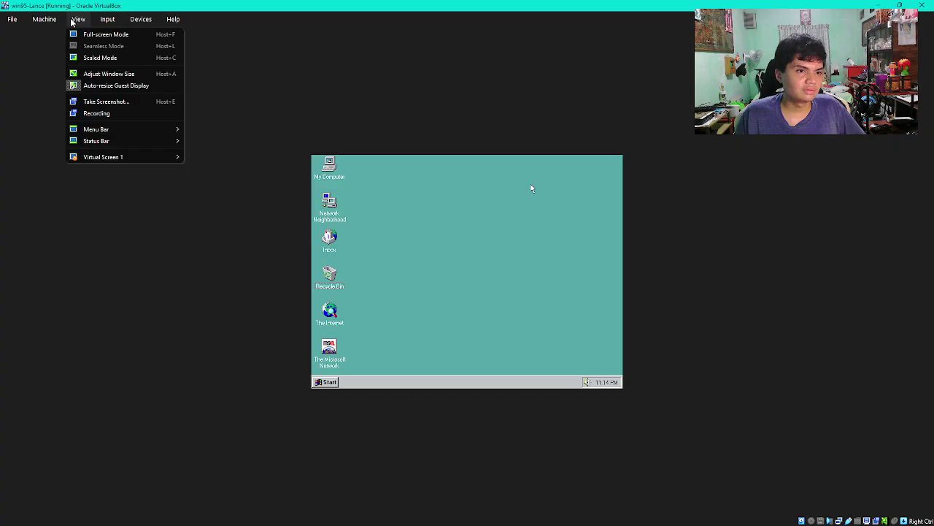
mouse_move(41, 23)
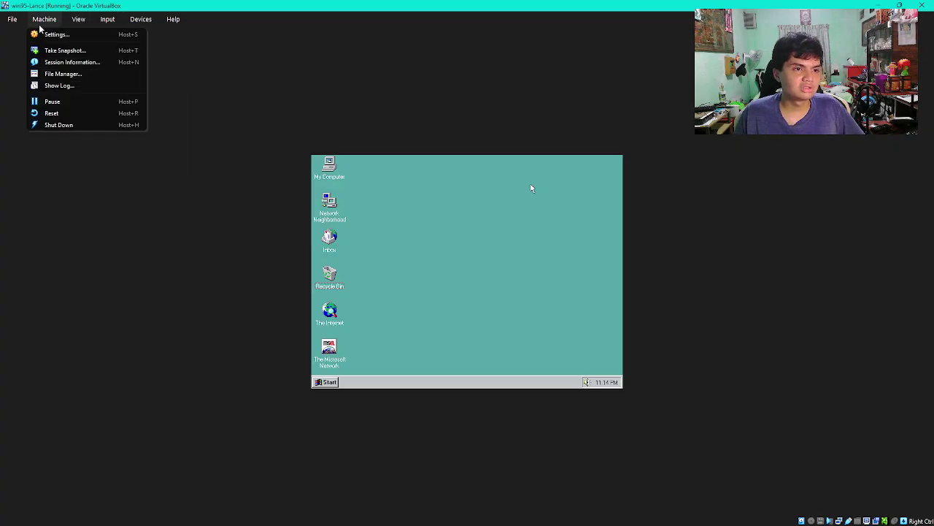
Step: Let the guest capture the mouse and keyboard
click(409, 280)
click(410, 281)
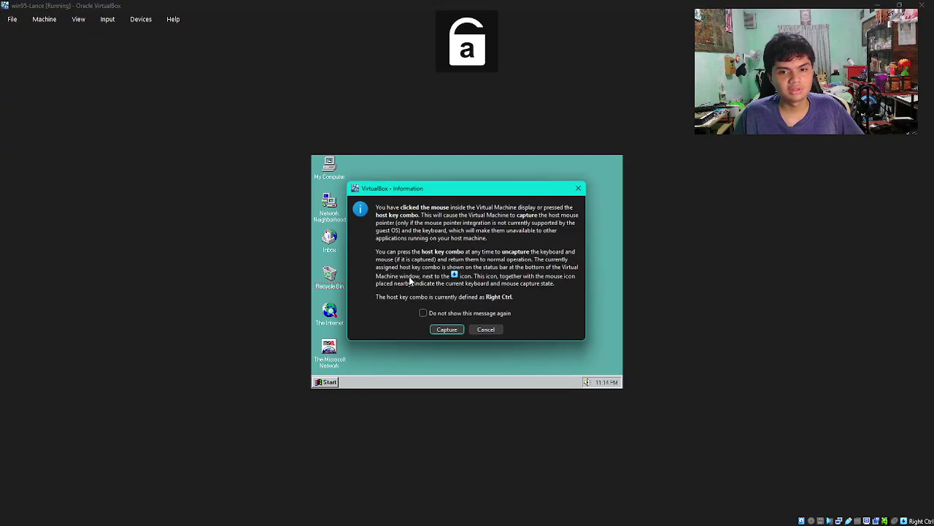
click(446, 329)
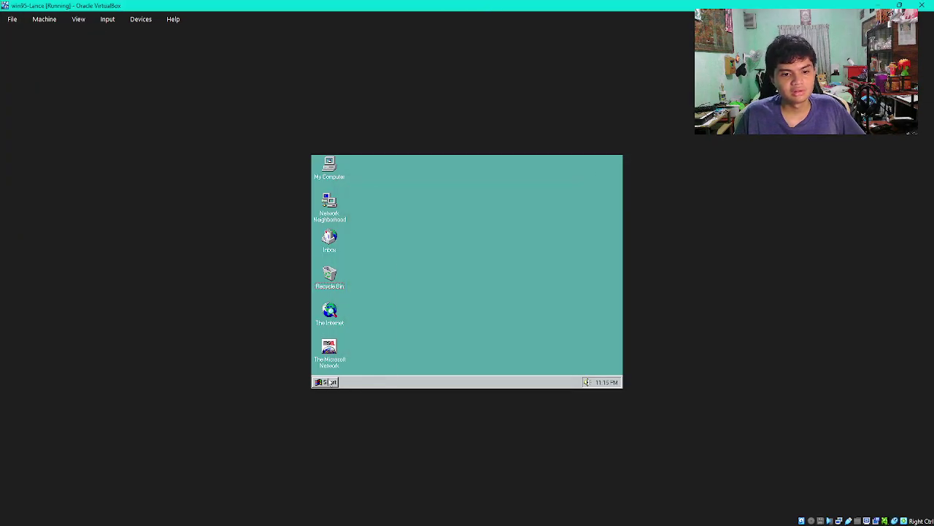
Step: Shut down Windows 95 from the Start menu and confirm
click(333, 382)
click(508, 173)
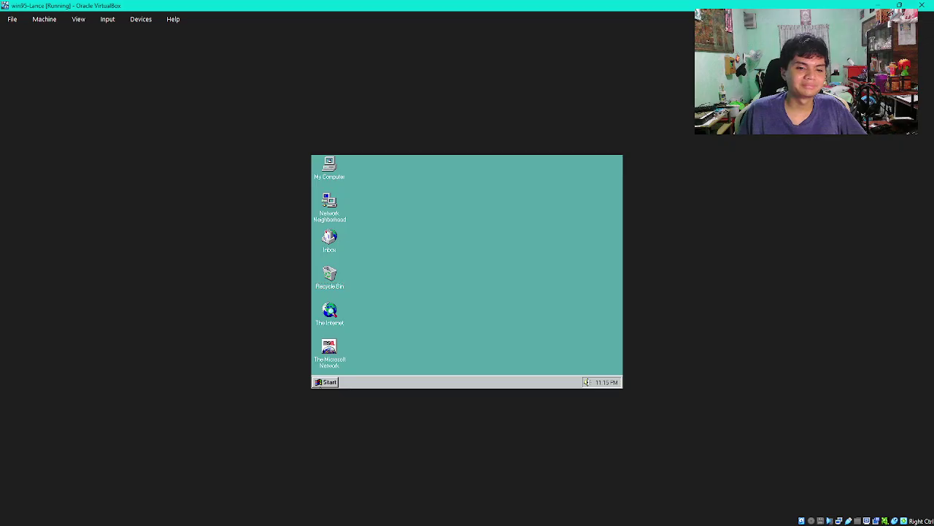
click(326, 382)
click(383, 369)
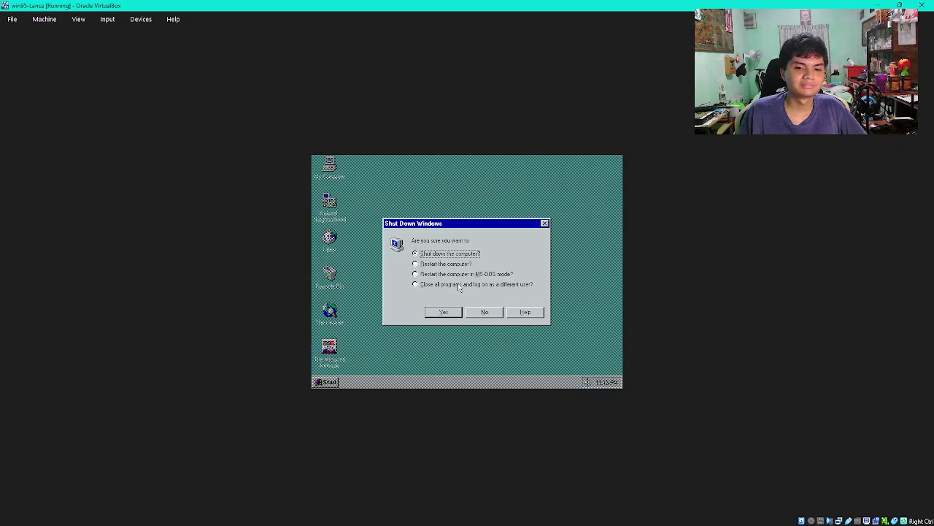
click(453, 313)
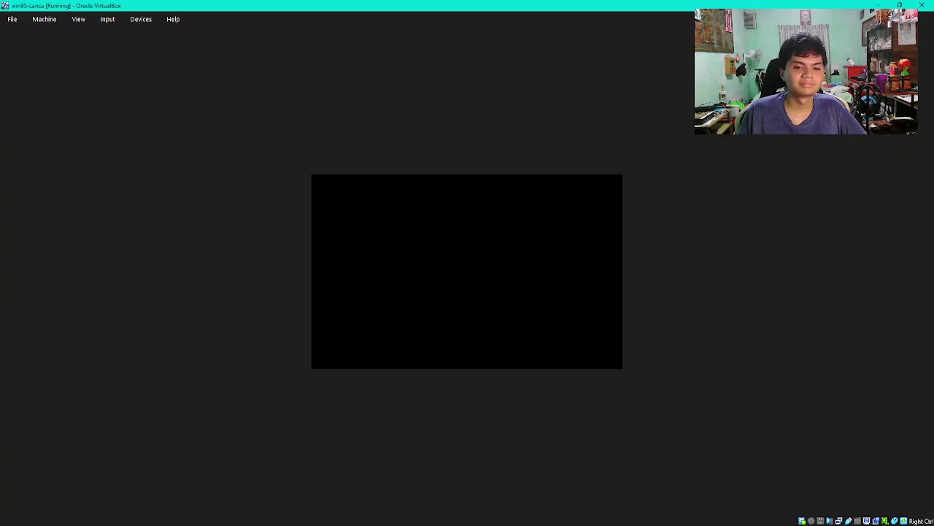